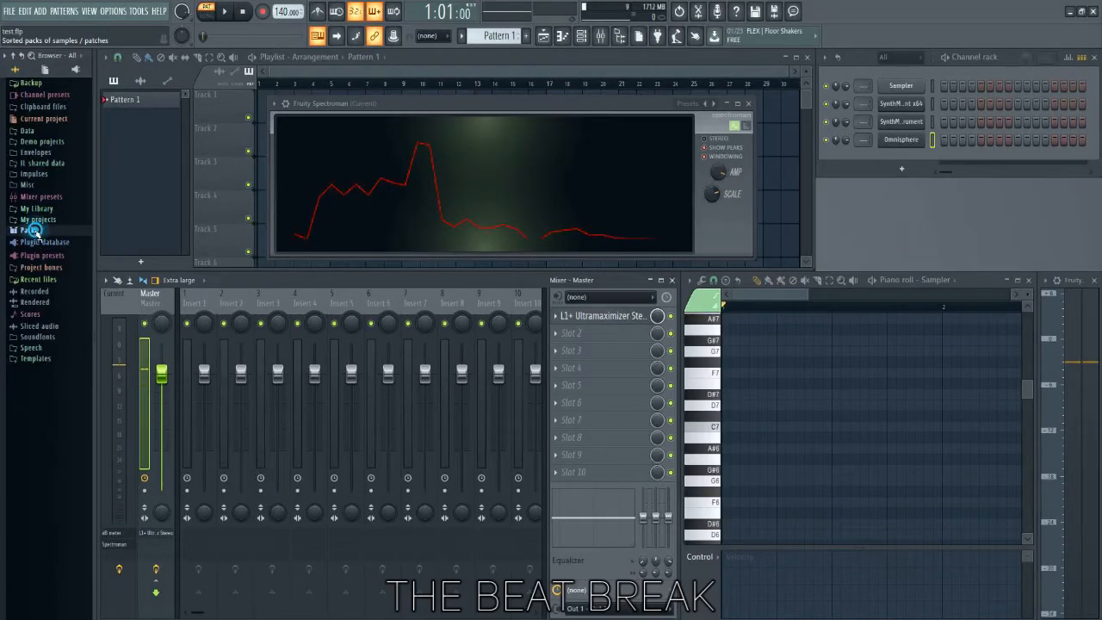
Expand the Packs folder in the browser and enable the metronome, checking it with a short playback of Pattern 1.
left_click(30, 230)
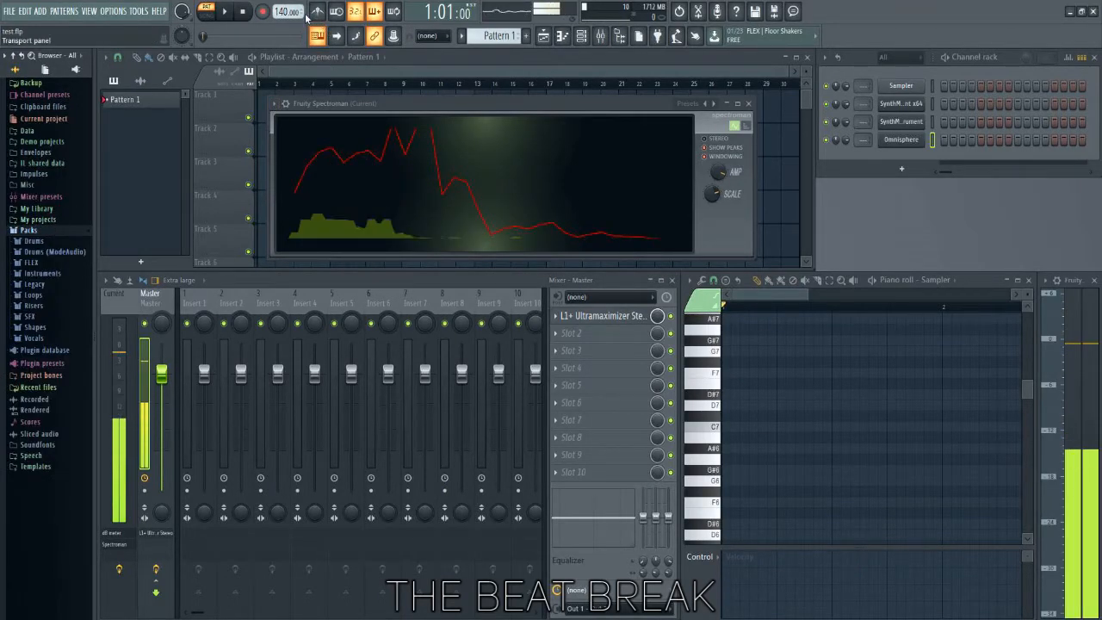
left_click(317, 11)
left_click(225, 11)
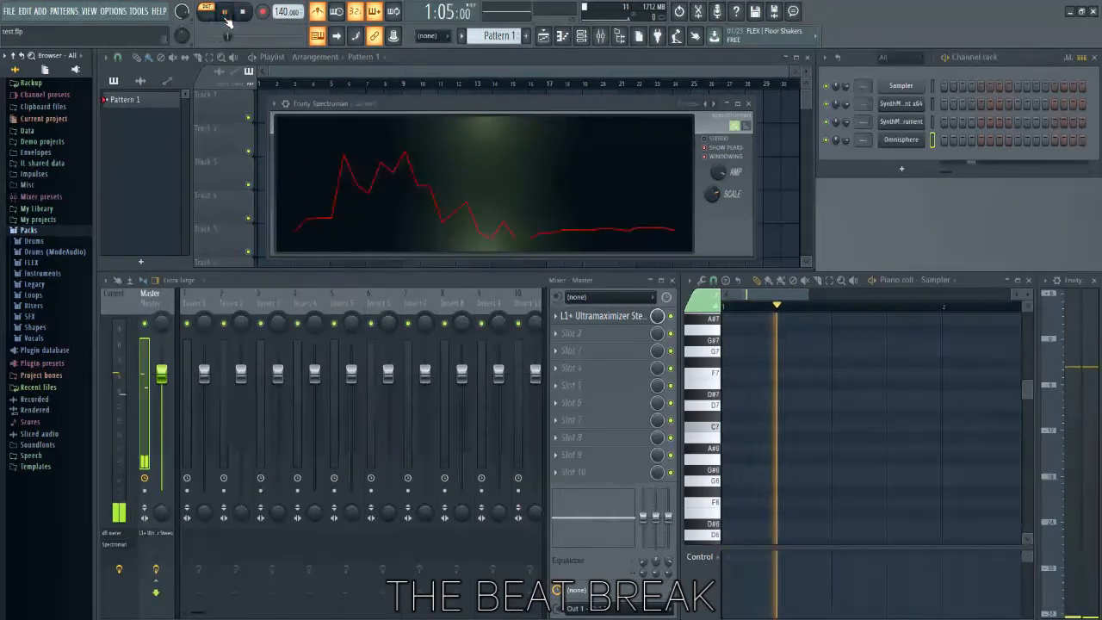
left_click(245, 13)
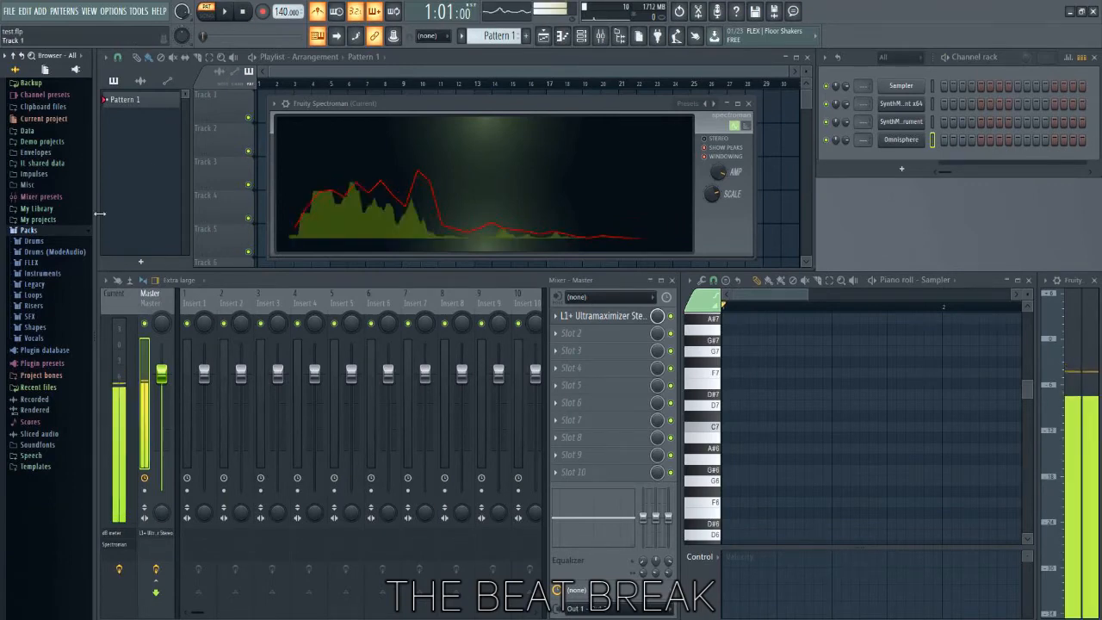
Look through the kick samples in the Drums pack's Kicks folder and collapse that folder again.
left_click(48, 243)
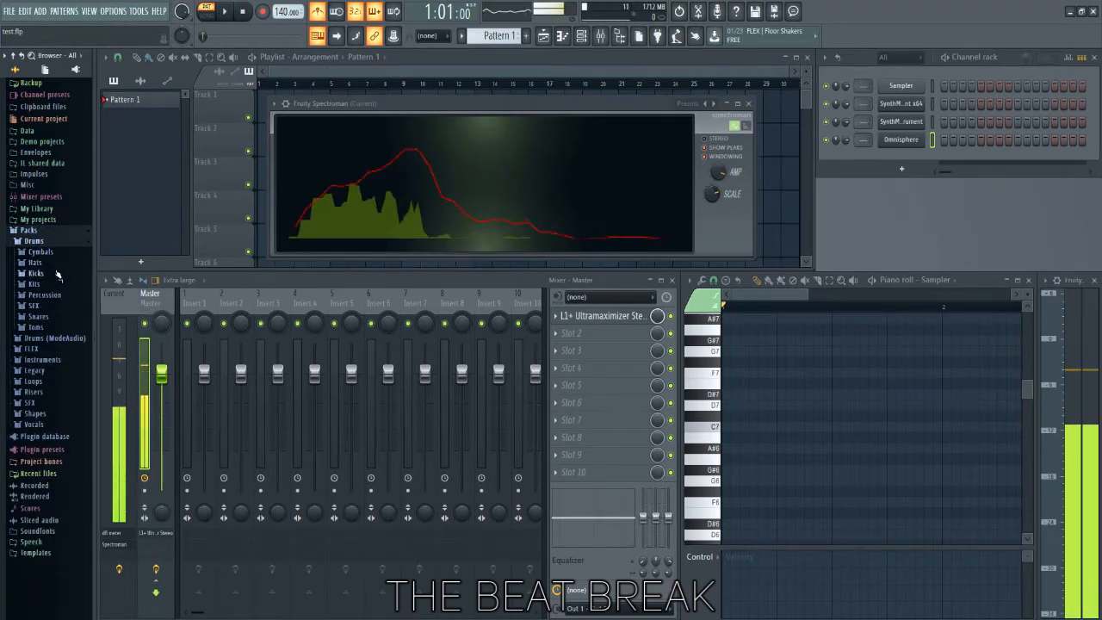
left_click(48, 274)
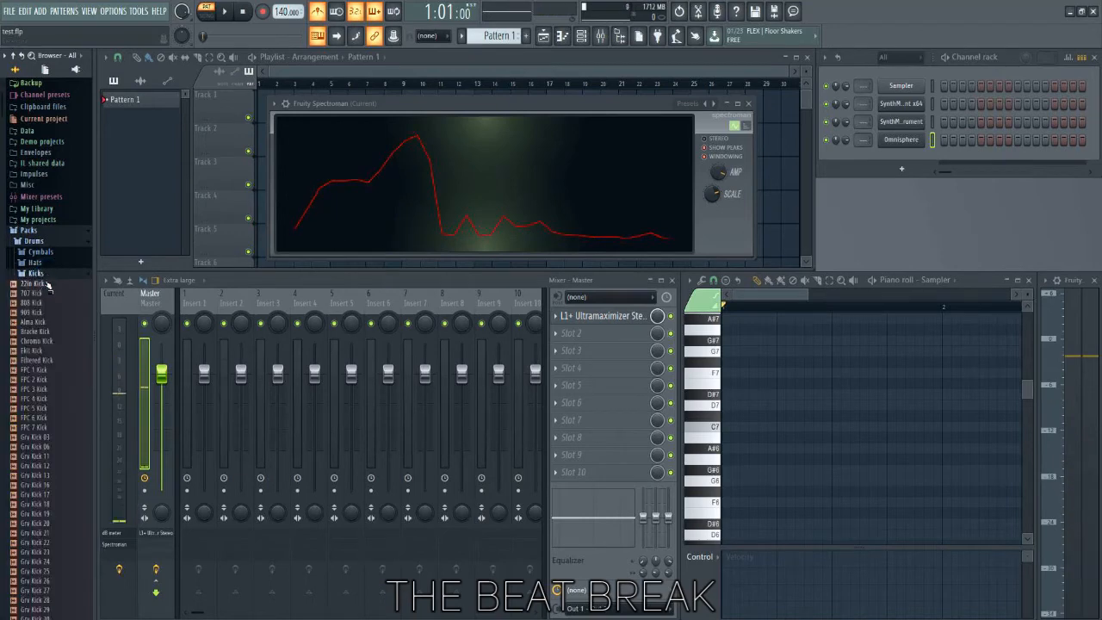
scroll(52, 301, "down", 15)
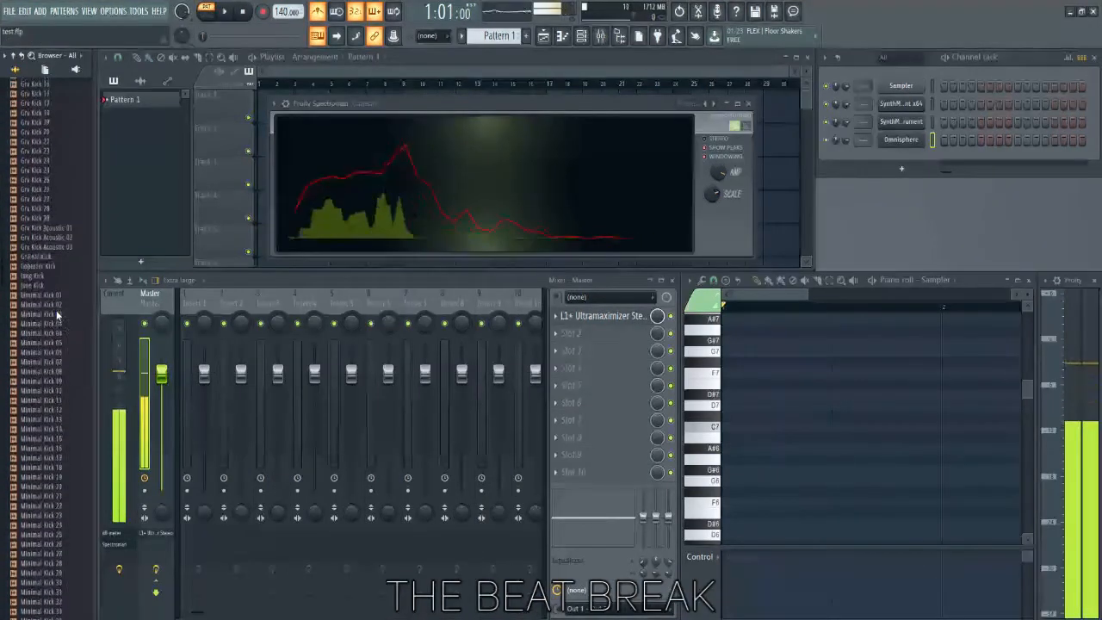
scroll(55, 312, "down", 20)
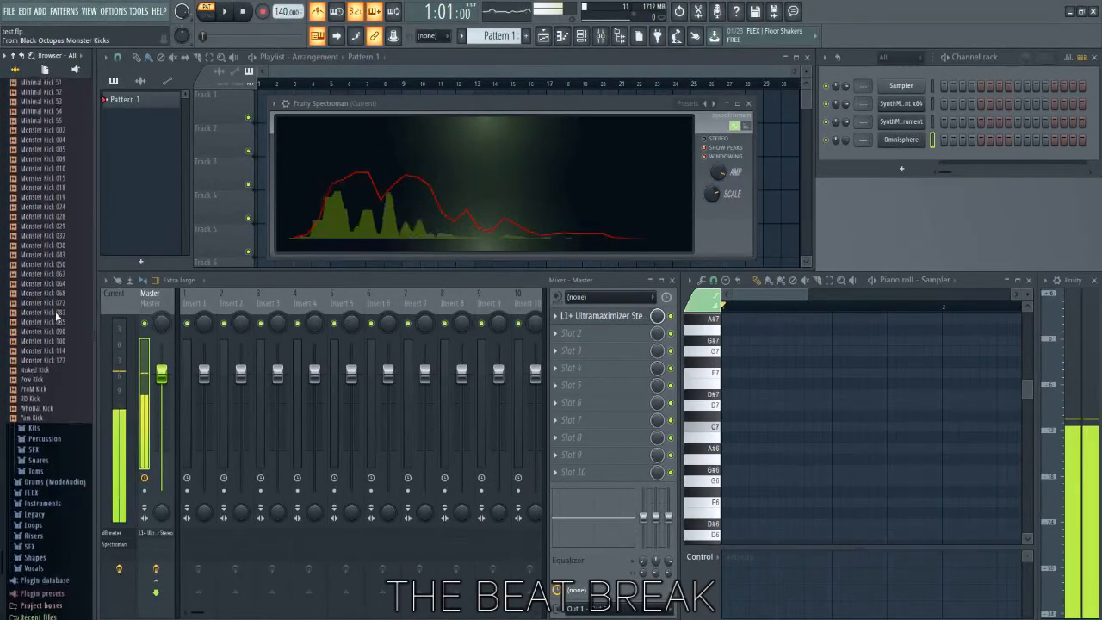
scroll(55, 312, "up", 20)
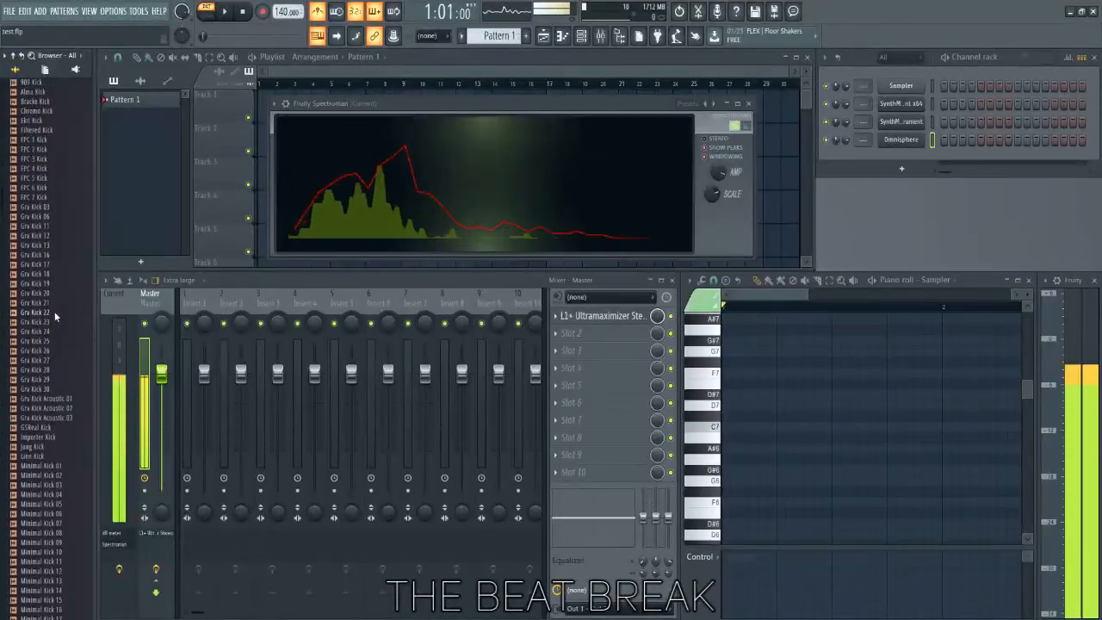
left_click(35, 273)
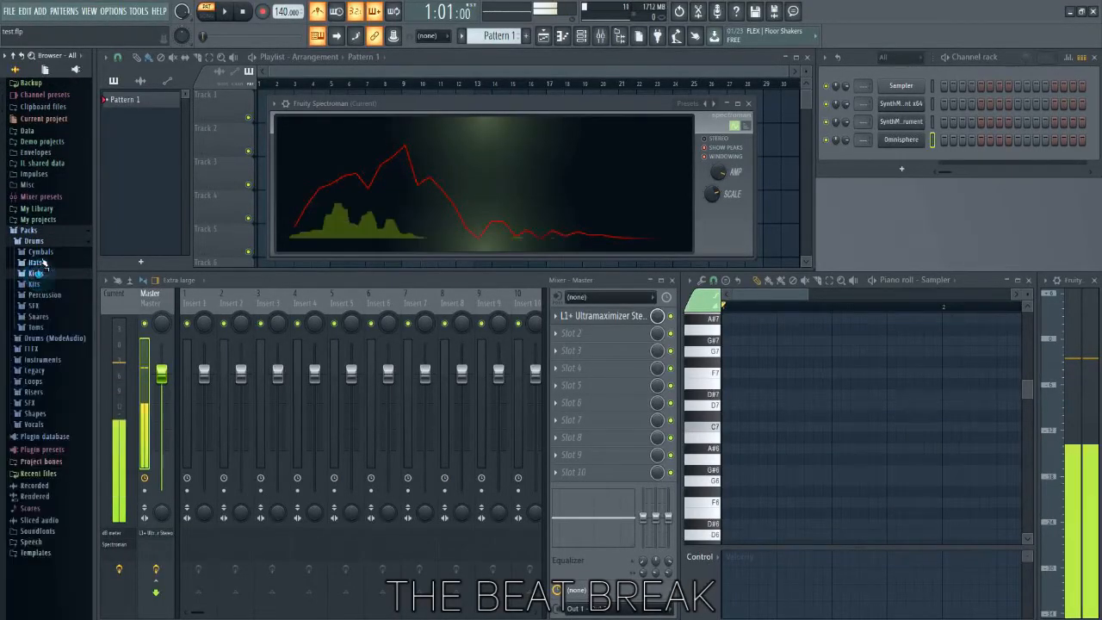
Collapse the Drums pack and look through the kick samples in the Drums (ModeAudio) pack.
left_click(45, 242)
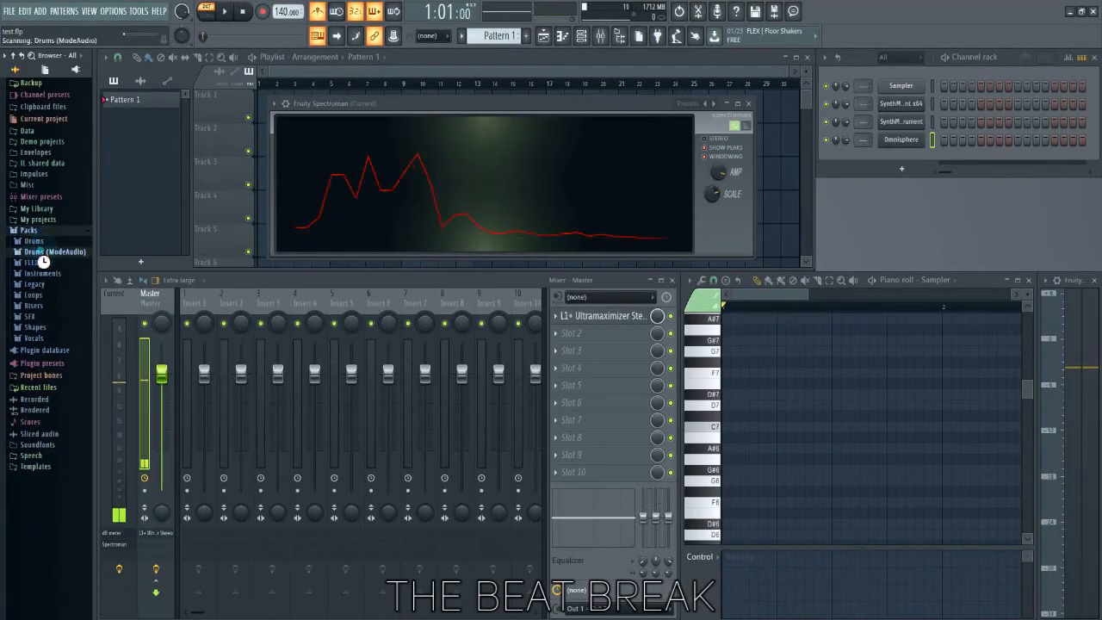
left_click(48, 251)
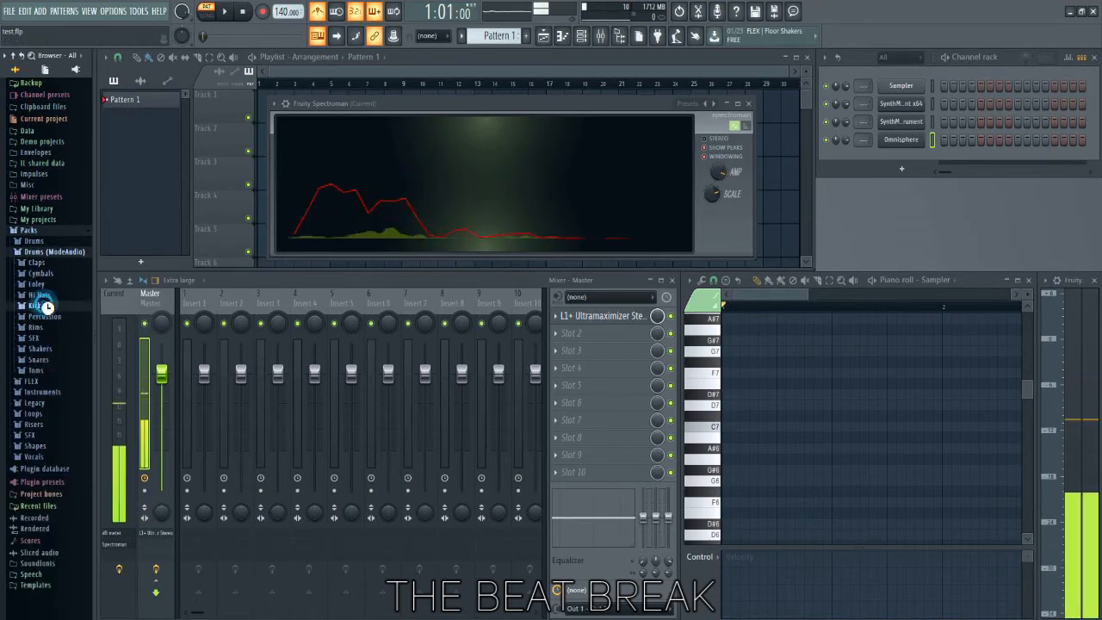
left_click(45, 307)
scroll(45, 315, "down", 10)
scroll(43, 318, "down", 15)
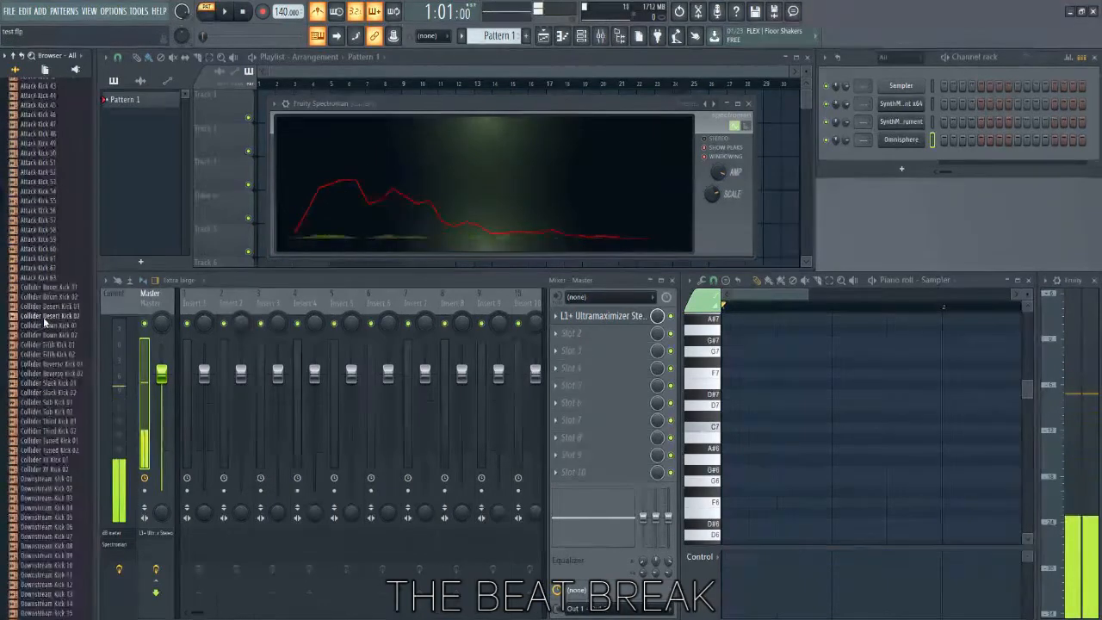
scroll(51, 284, "up", 15)
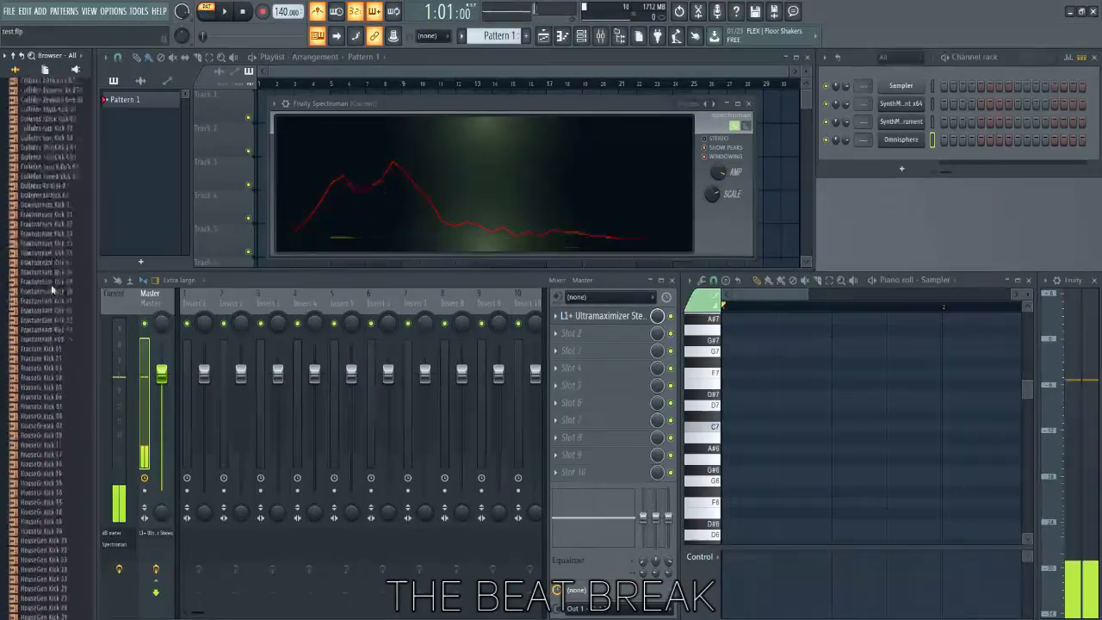
Audition the Attack Kick samples one after another from Attack Kick 19 to Attack Kick 30.
left_click(53, 199)
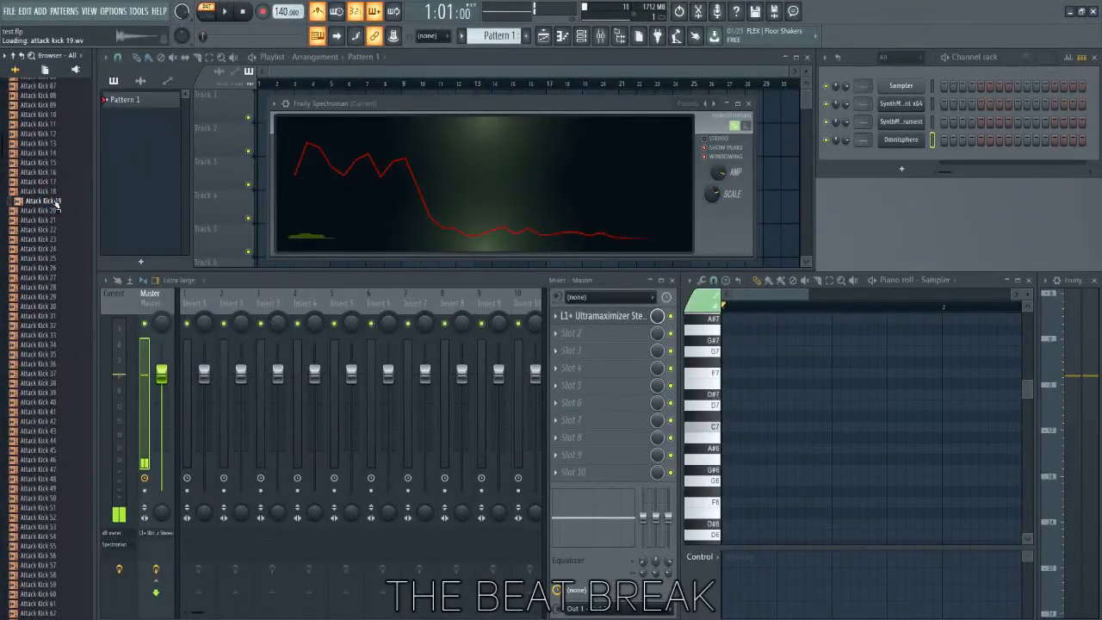
key("Down")
key("Down")
key("Down")
key("Down")
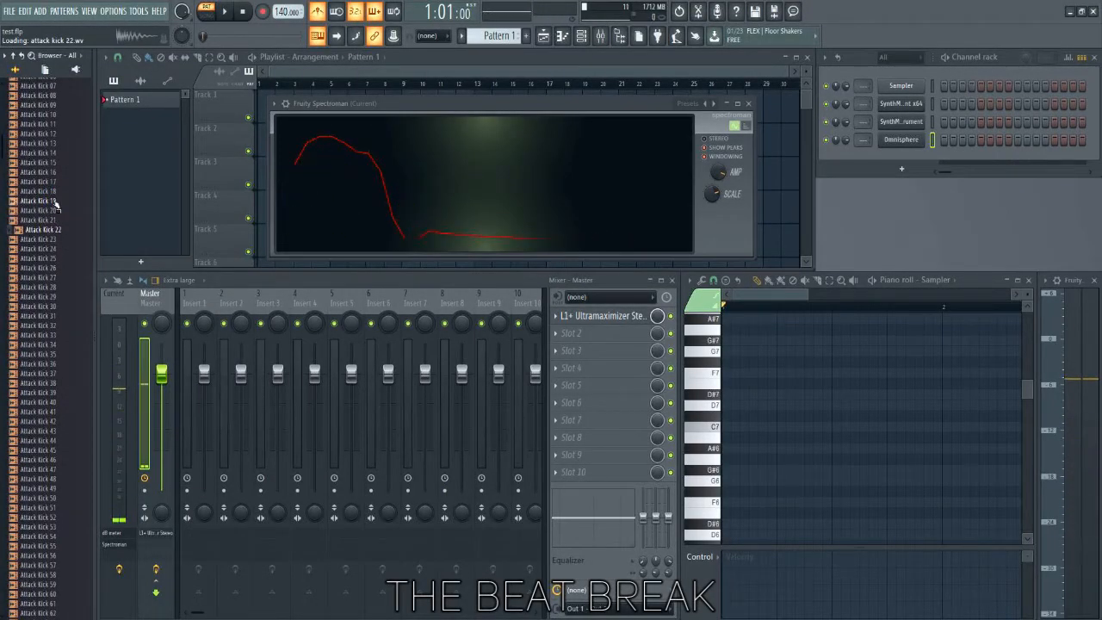
key("Down")
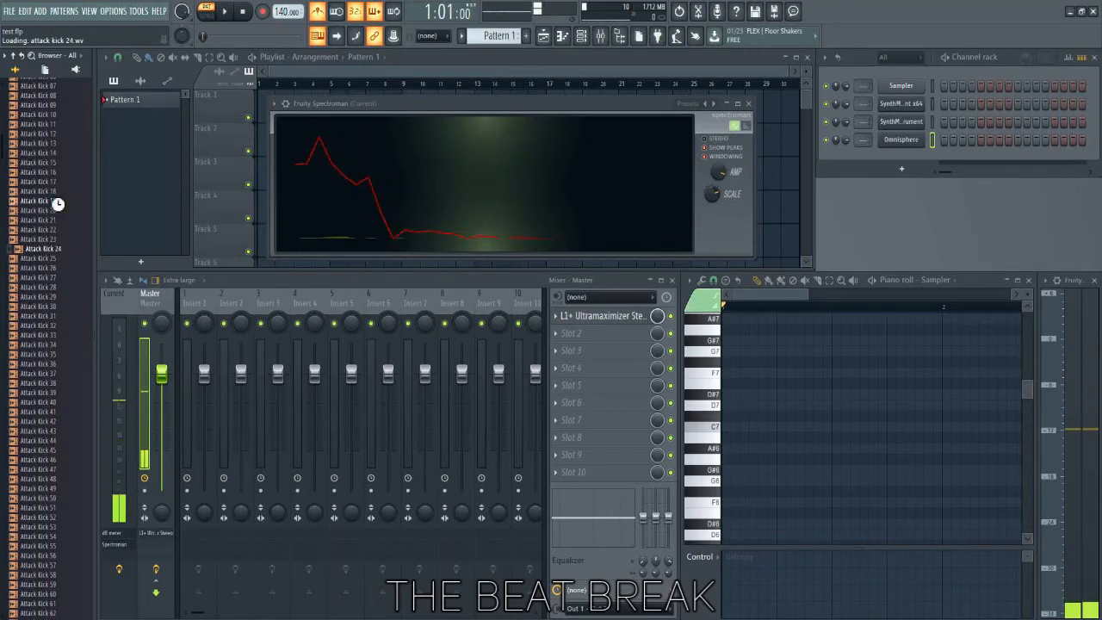
key("Down")
key("Down")
key("Down")
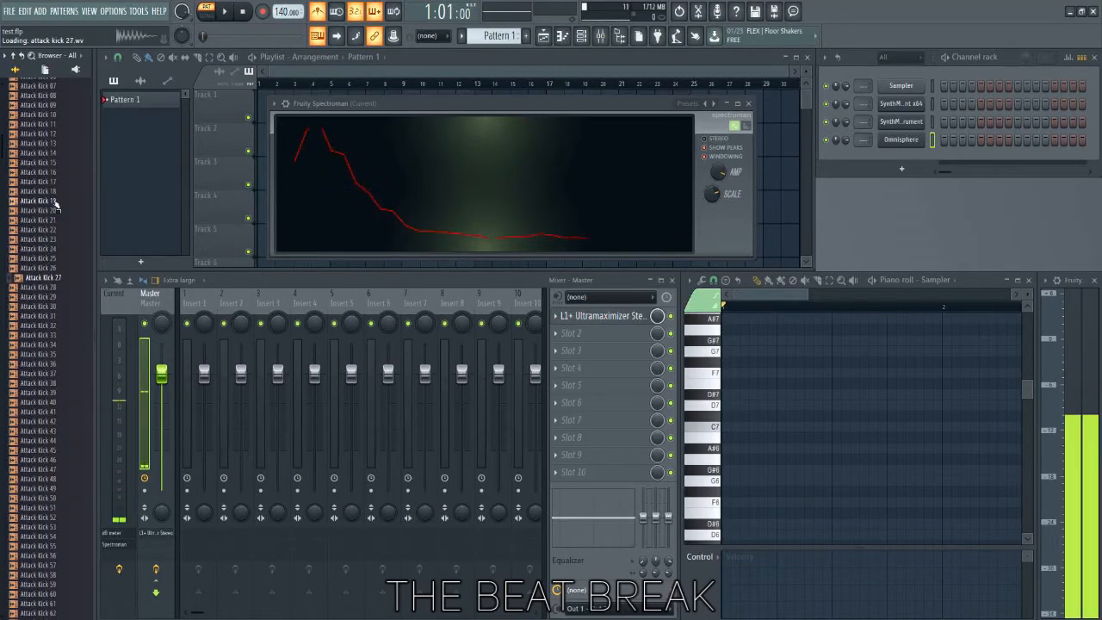
key("Down")
key("Down")
key("Down")
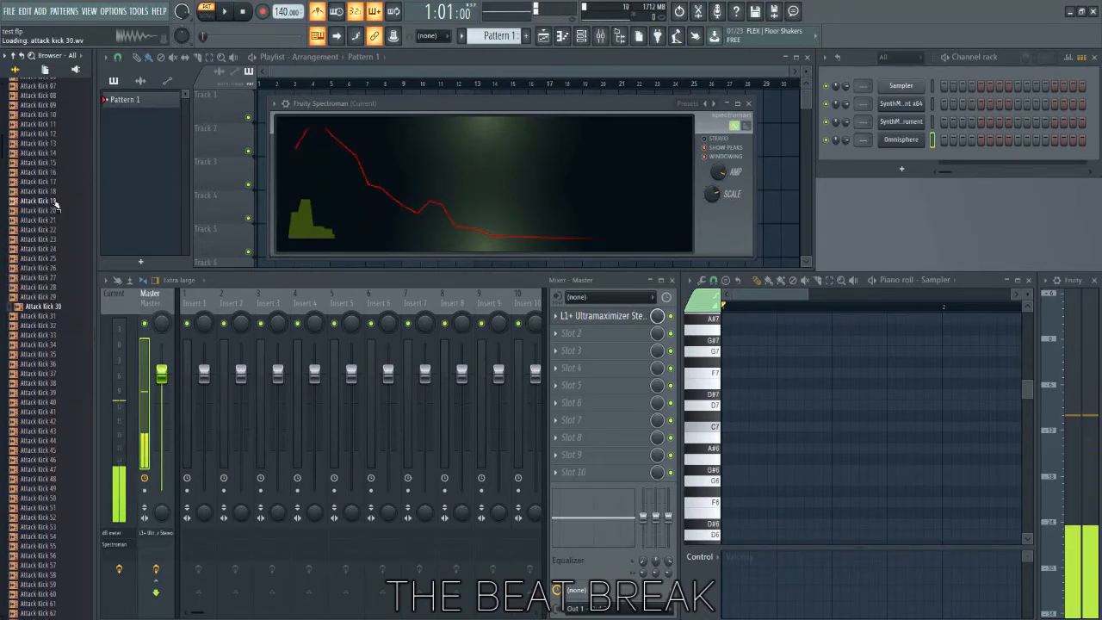
left_click(43, 306)
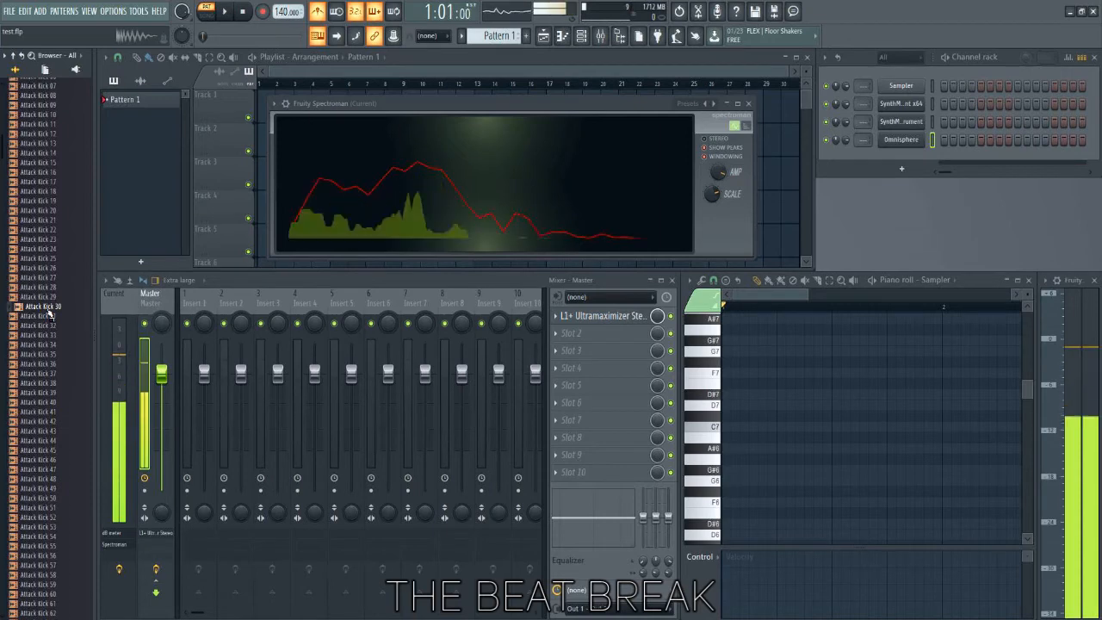
Collapse the Kicks, Drums (ModeAudio) and Packs folders in the browser.
scroll(50, 315, "up", 10)
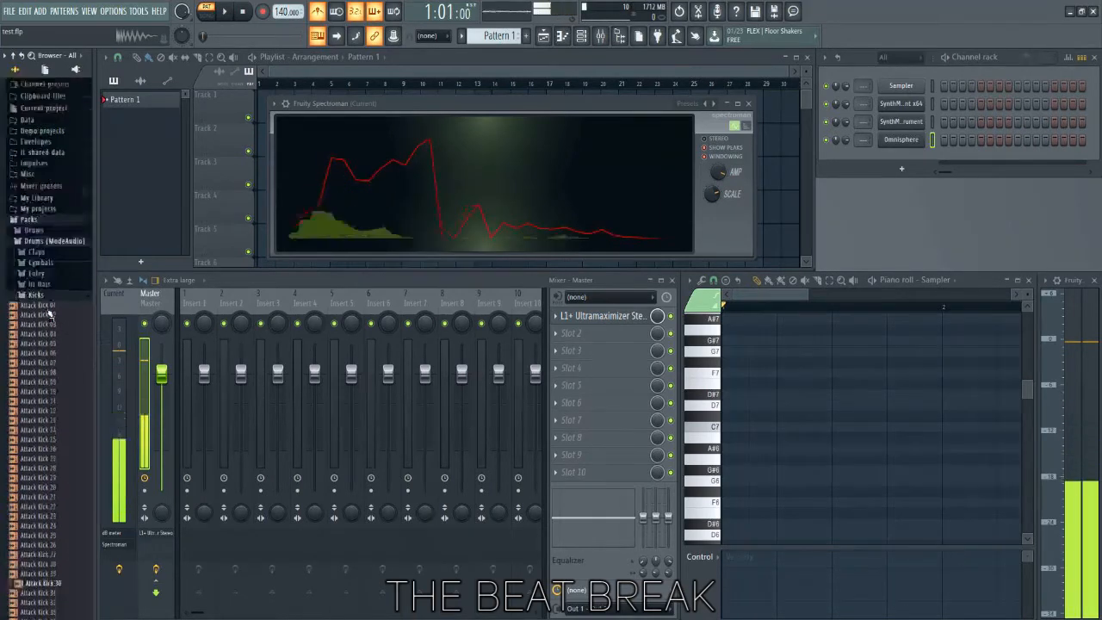
left_click(36, 306)
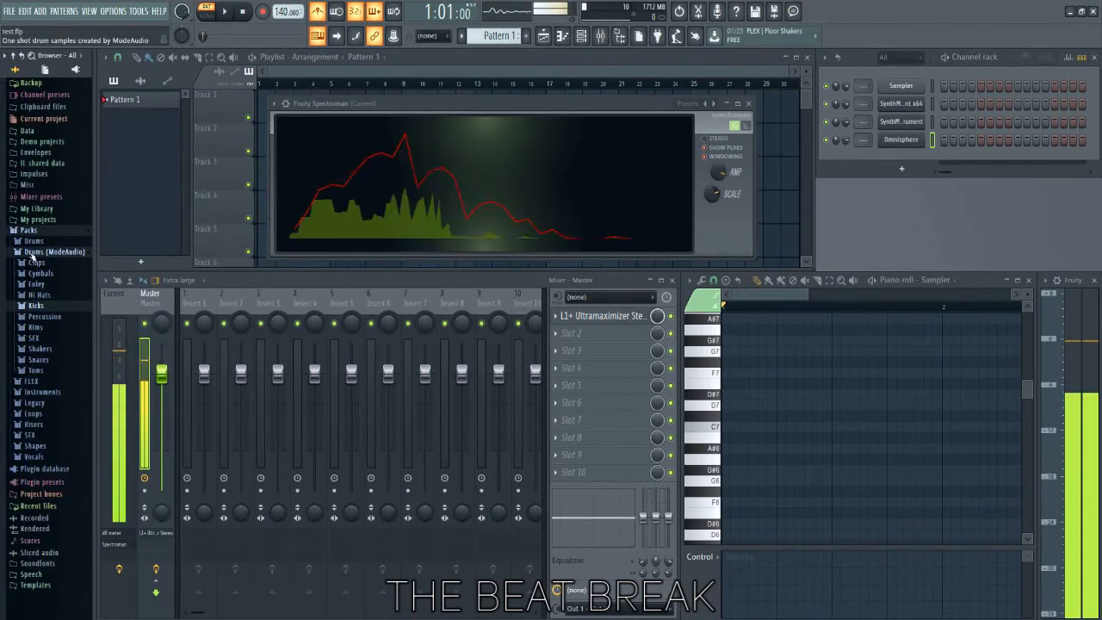
left_click(35, 252)
left_click(34, 231)
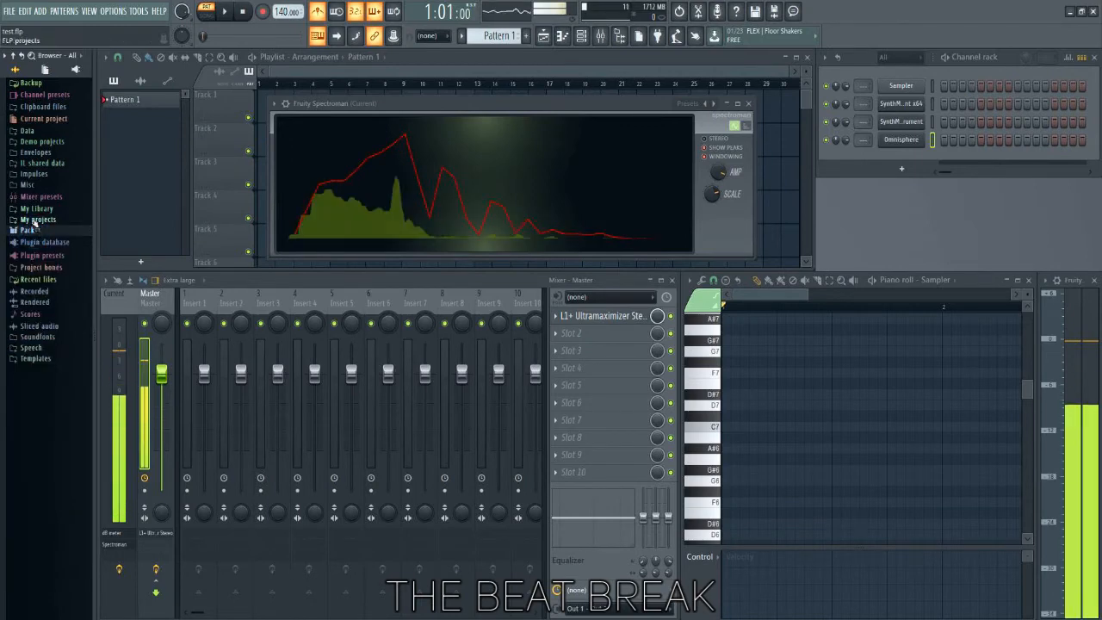
Open the Kicks folder of the Been Trappin 2 (16 bit) kit in My Library.
left_click(37, 209)
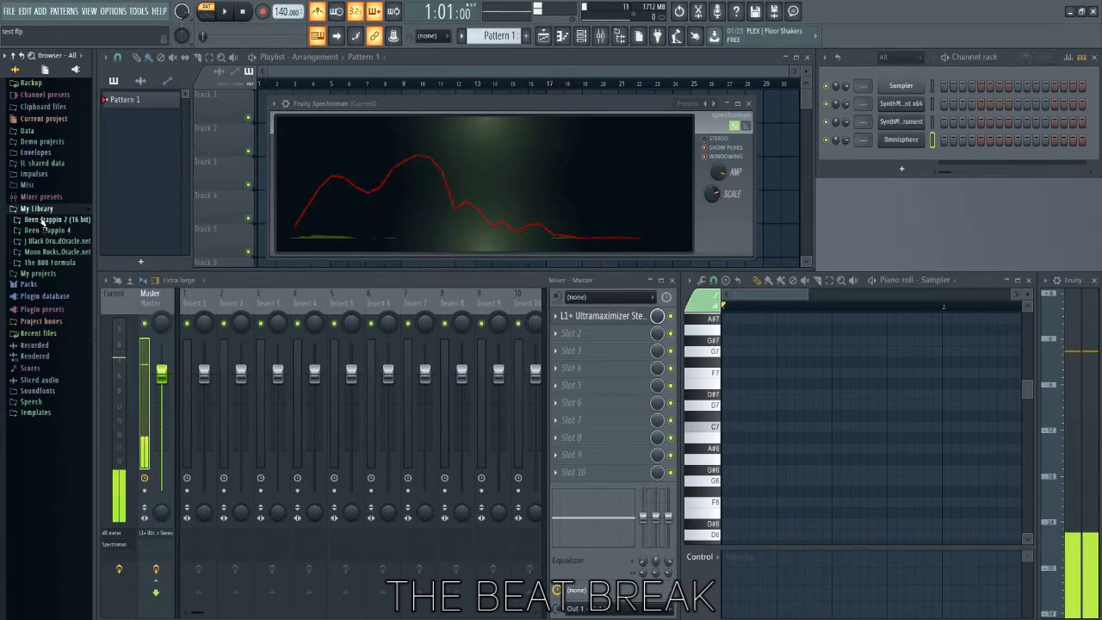
left_click(38, 222)
left_click(40, 253)
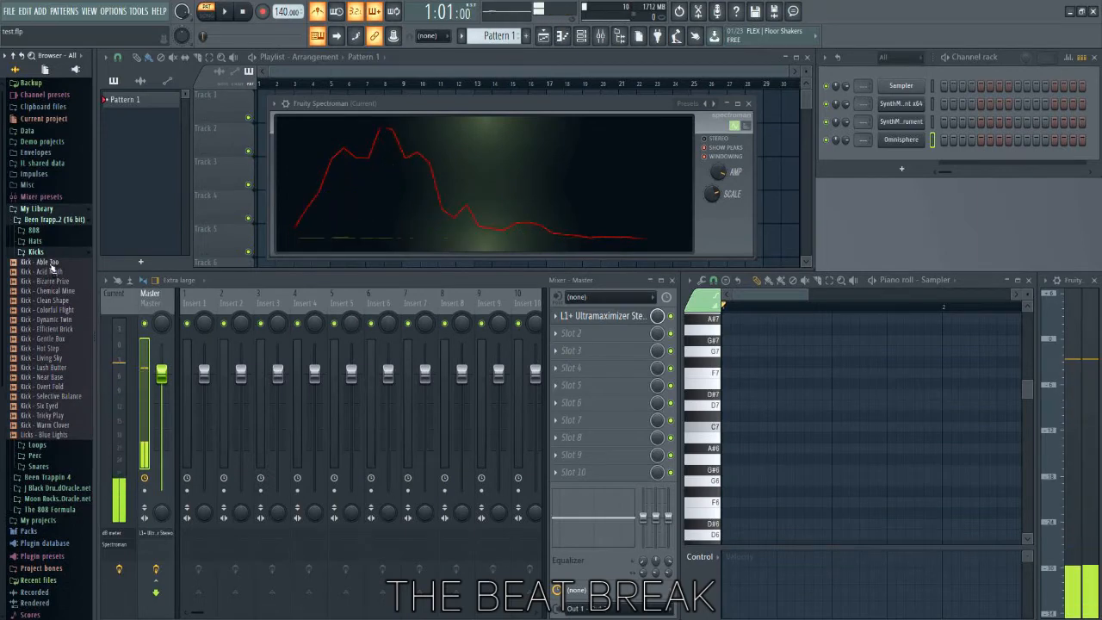
Audition the kicks from Able Too to Clean Shape and load Kick - Clean Shape into the existing Sampler channel.
left_click(50, 264)
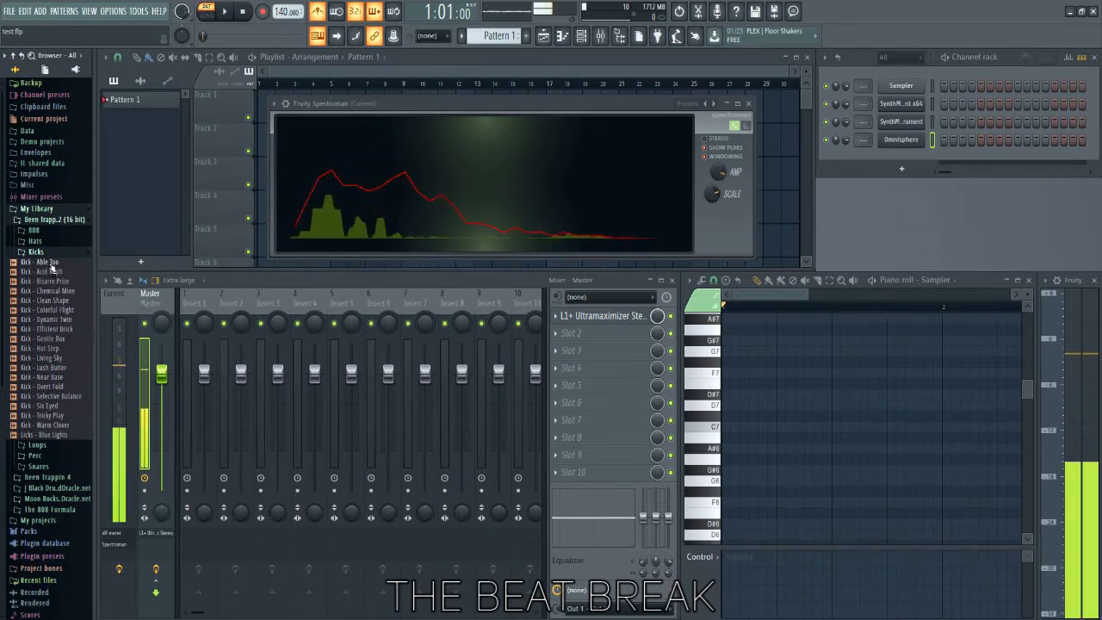
left_click(49, 261)
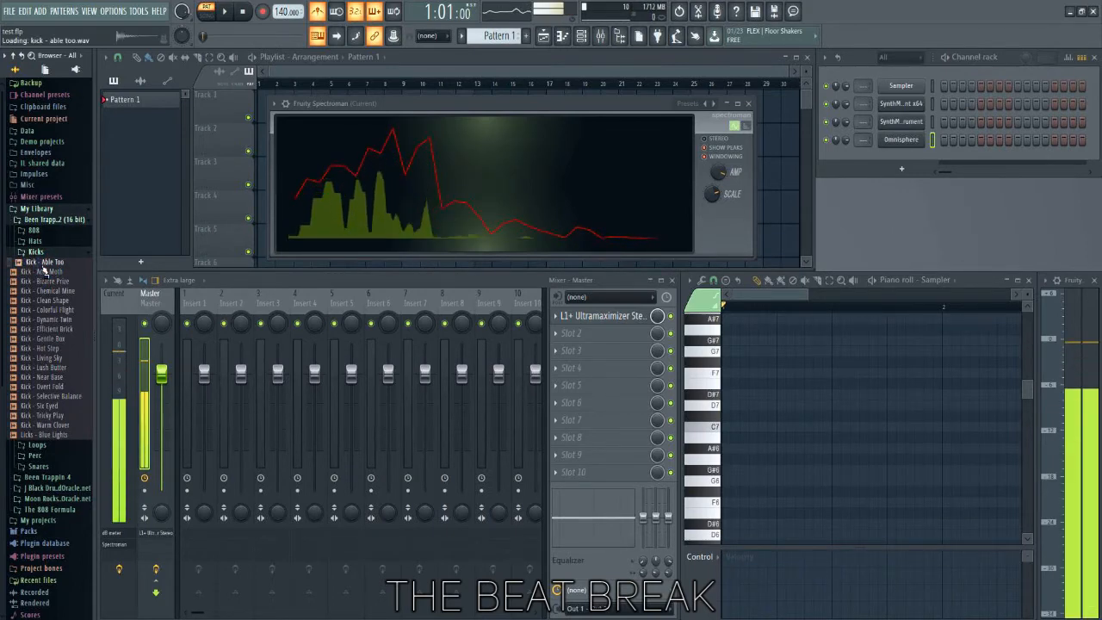
key("Down")
key("Down")
key("Down")
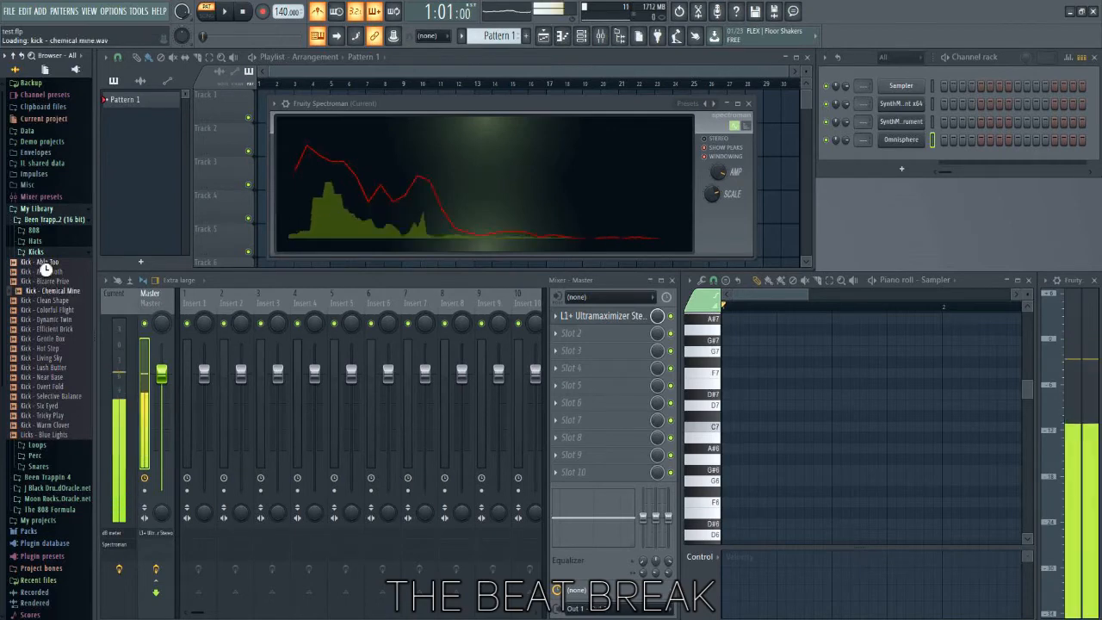
key("Down")
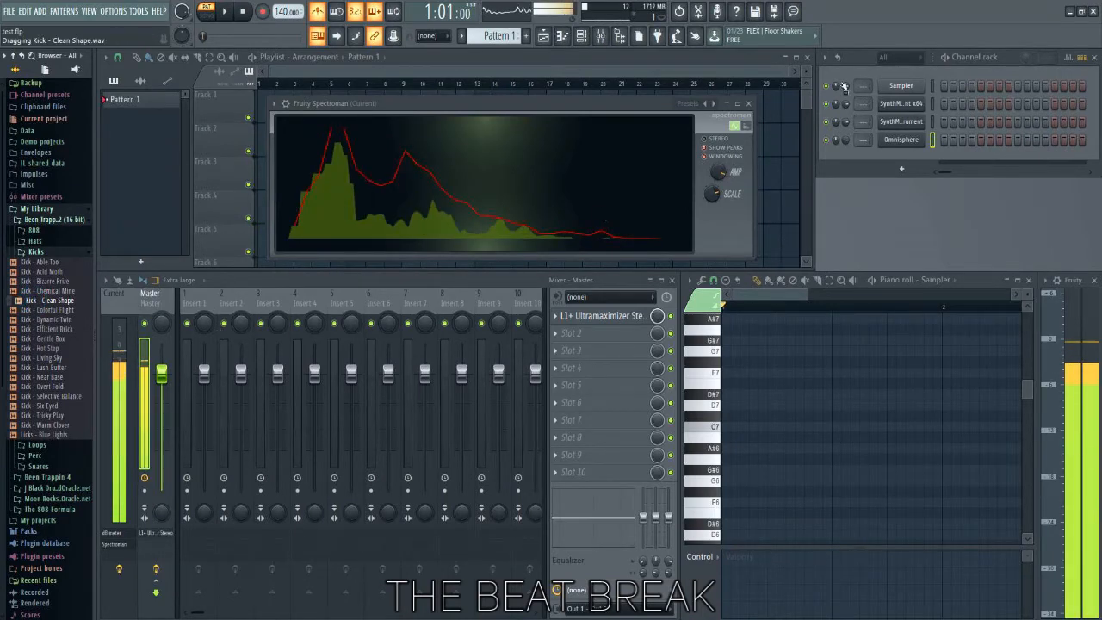
left_click_drag(844, 87, 894, 86)
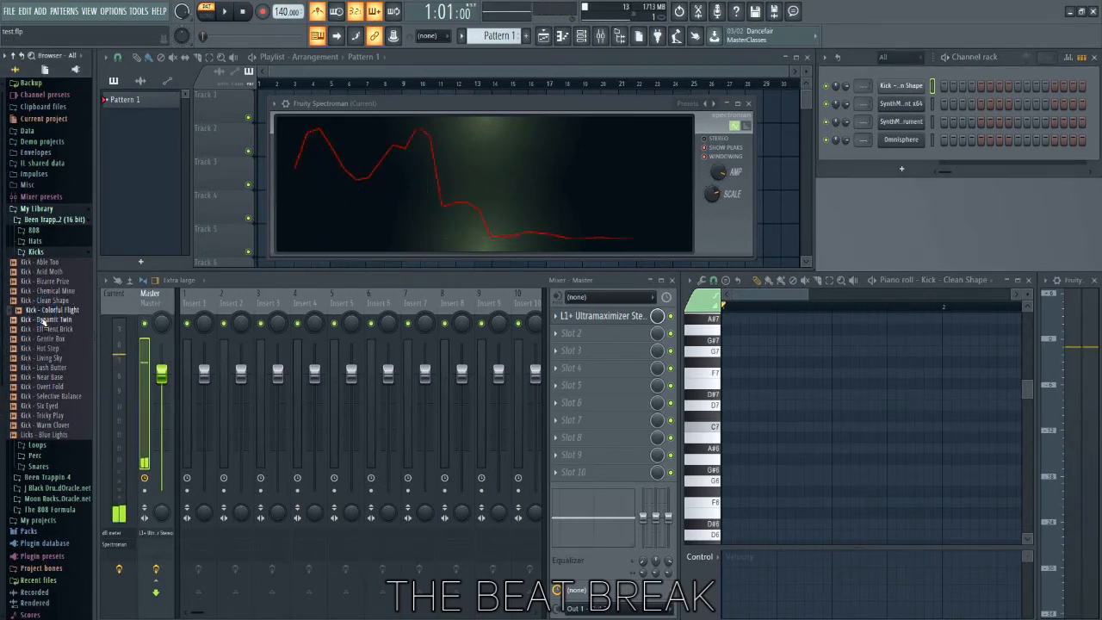
Audition the Kick - Clean Shape and Kick - Colorful Flight samples for comparison.
left_click(43, 310)
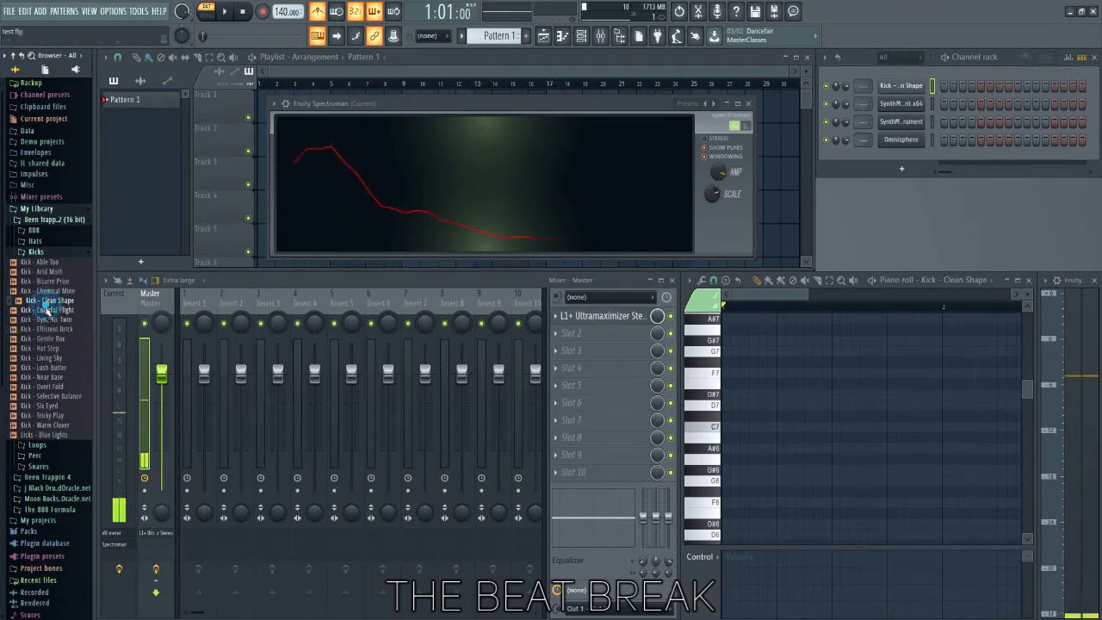
left_click(47, 316)
left_click(48, 316)
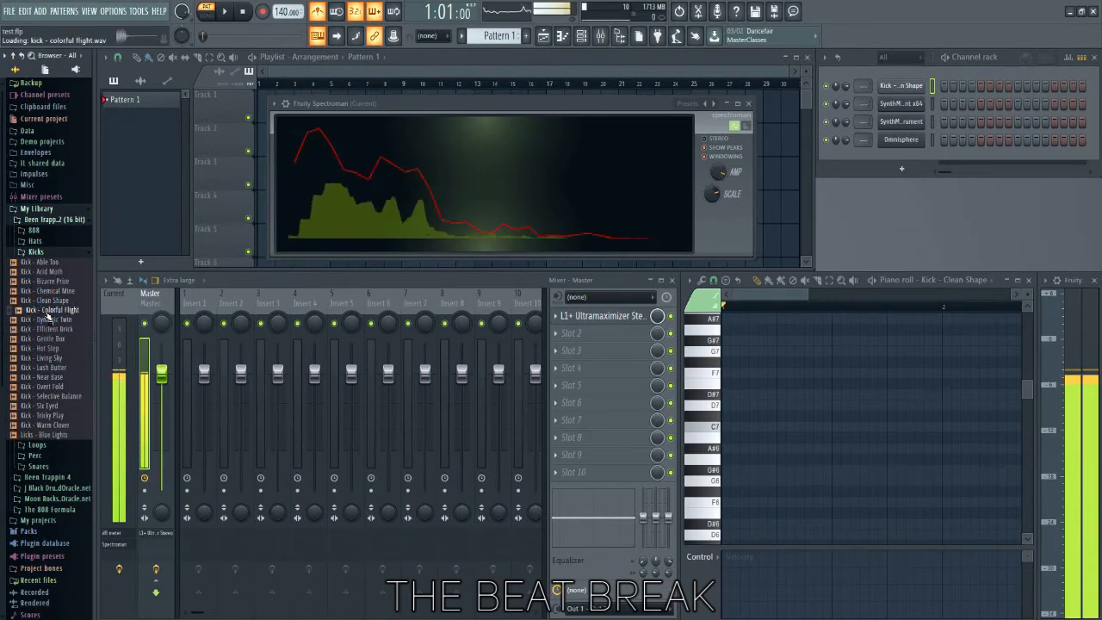
left_click(48, 316)
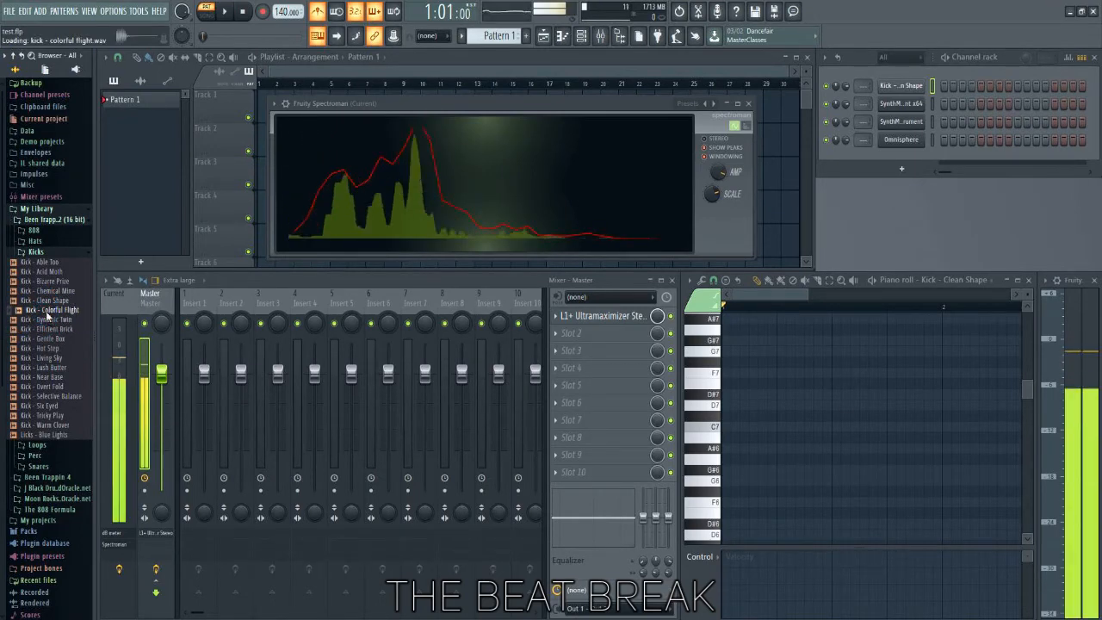
Add Kick - Colorful Flight to the channel rack as a new sampler channel and close its settings window.
right_click(48, 316)
left_click(91, 321)
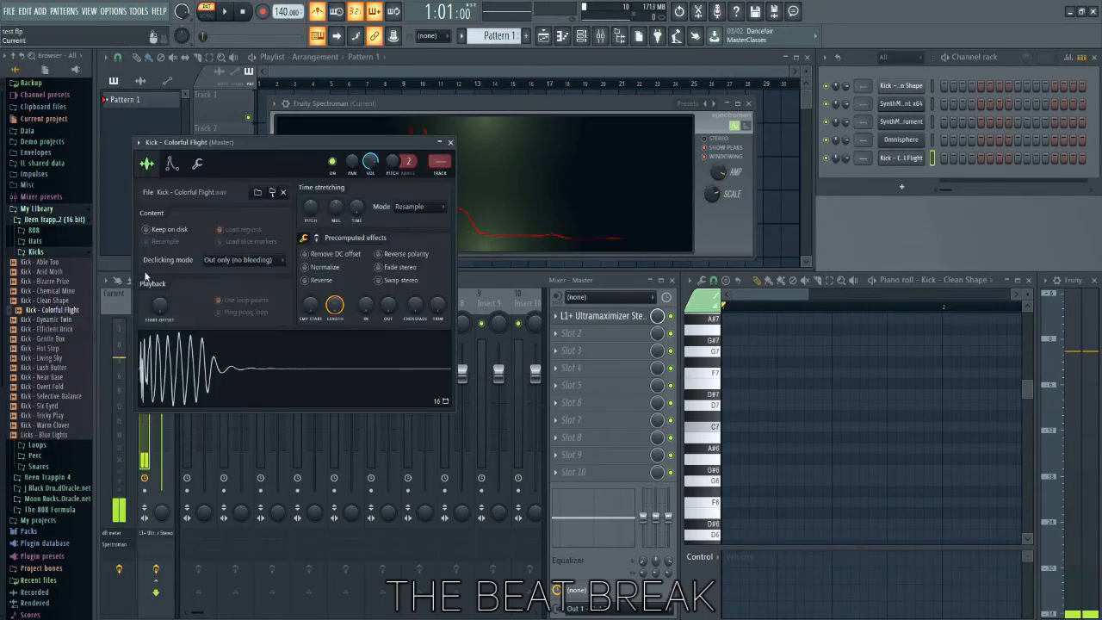
left_click_drag(396, 147, 428, 168)
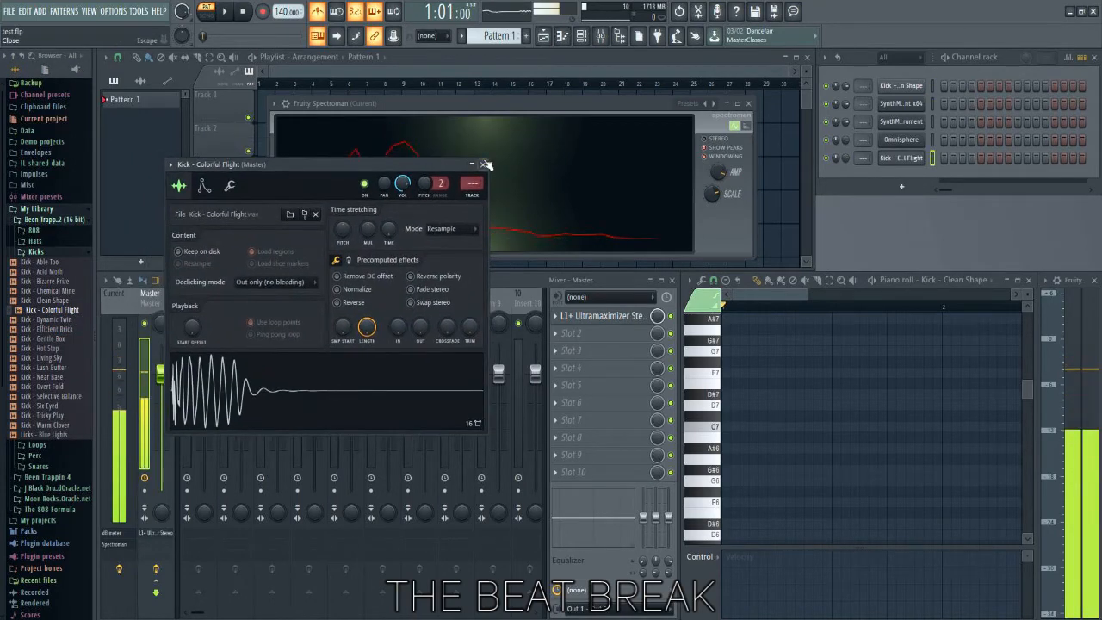
left_click(483, 164)
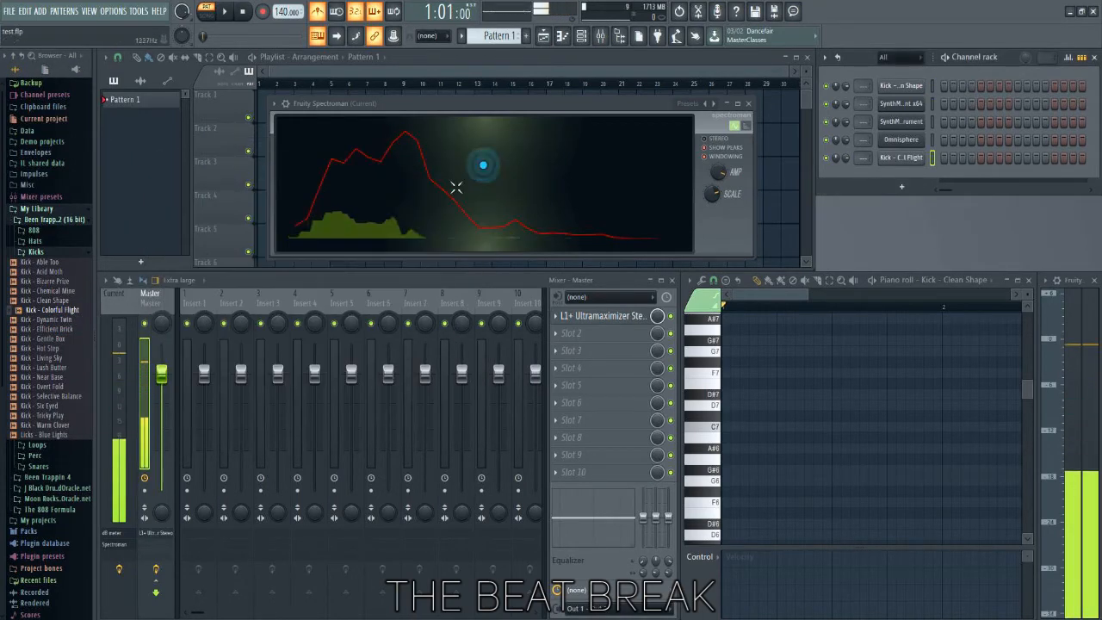
left_click(41, 346)
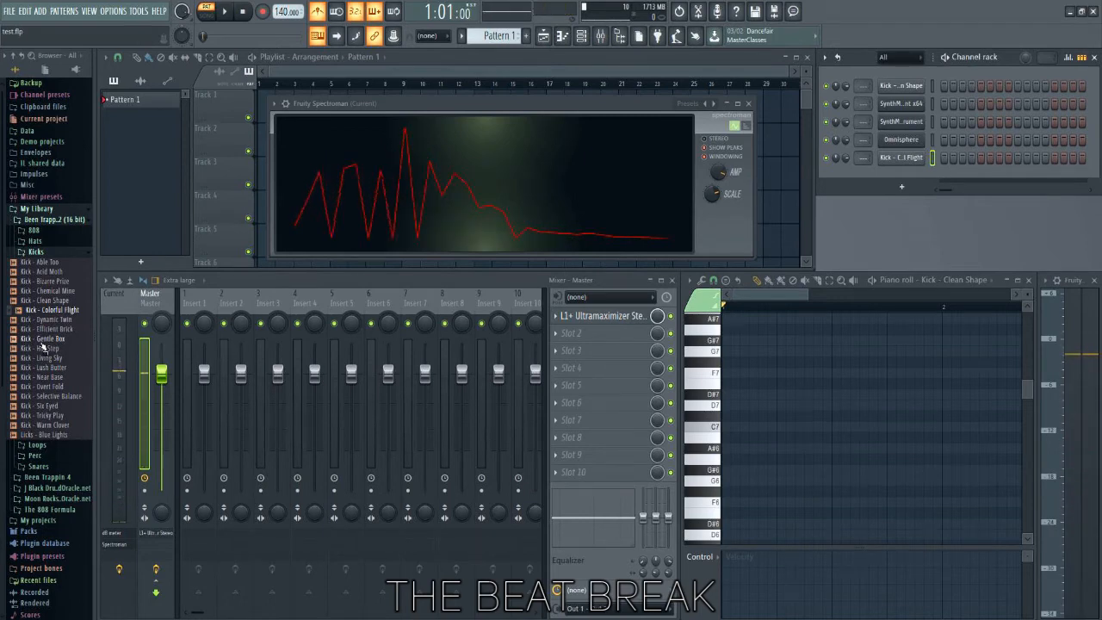
left_click(41, 346)
left_click(41, 347)
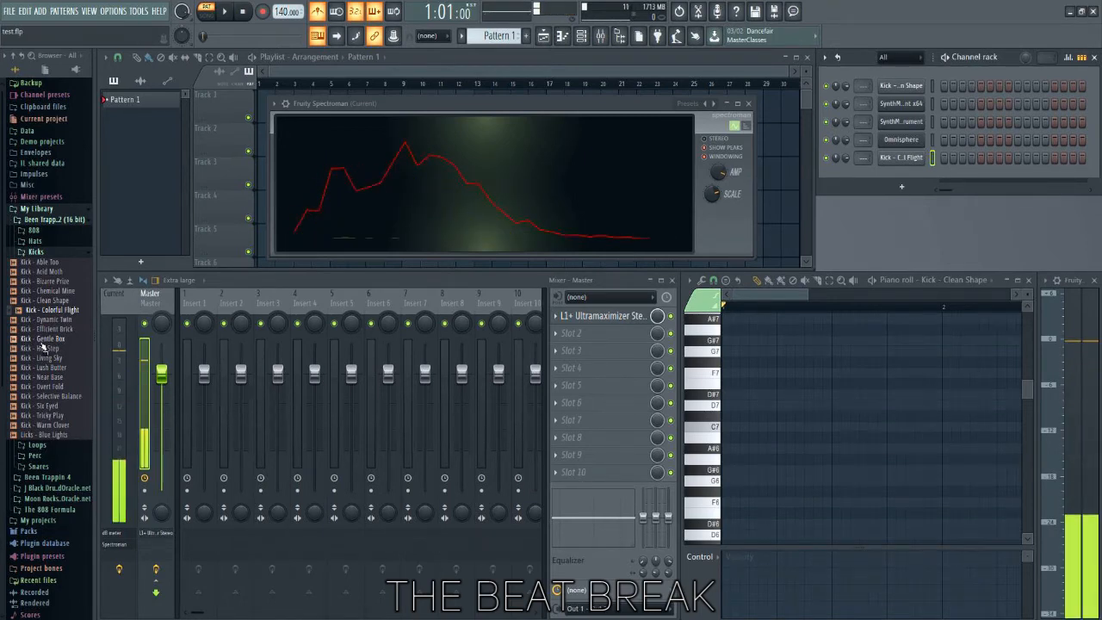
left_click(42, 346)
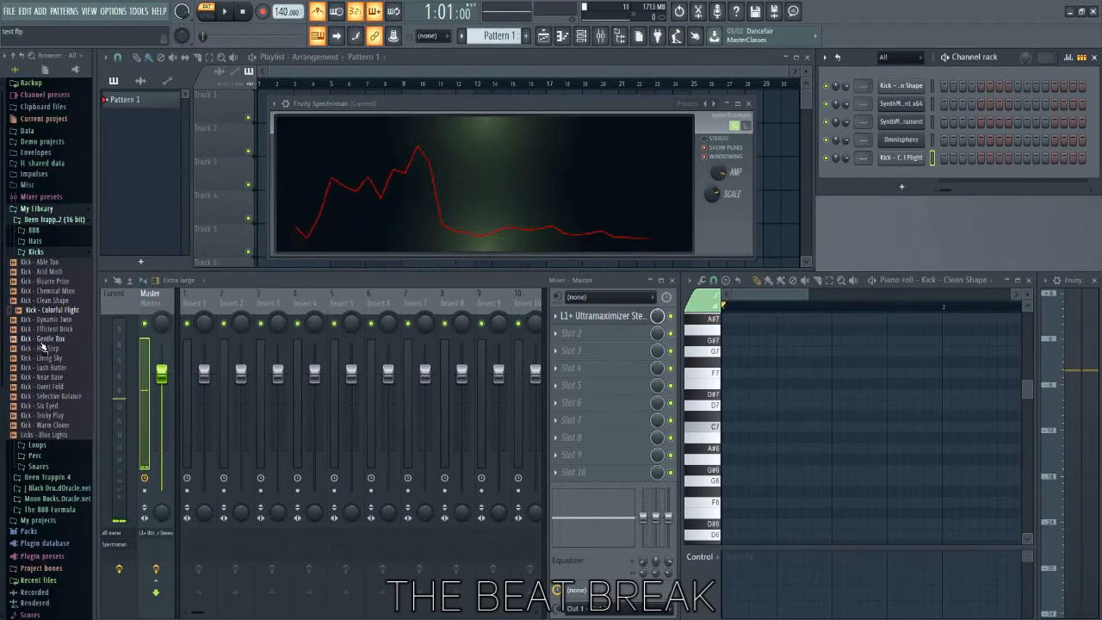
left_click(41, 347)
left_click(41, 346)
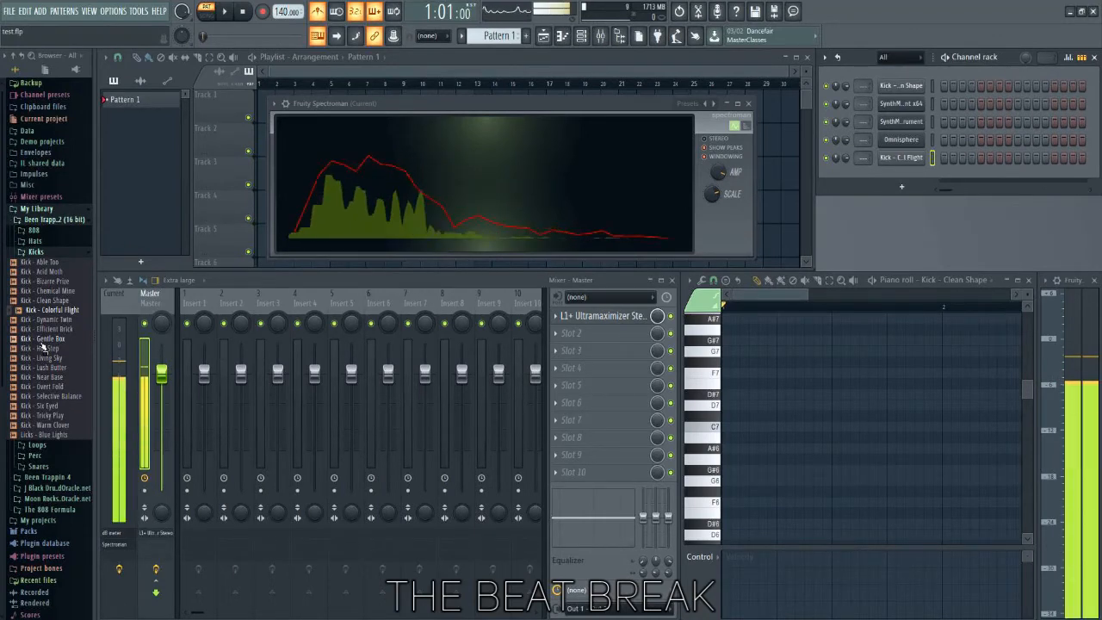
left_click(41, 346)
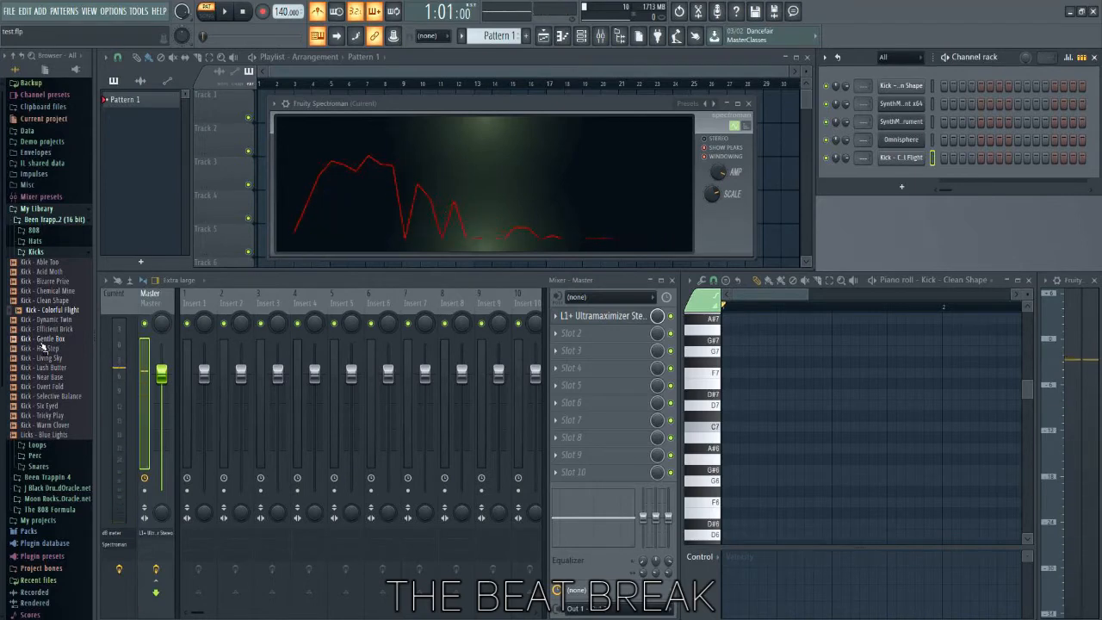
left_click(71, 281)
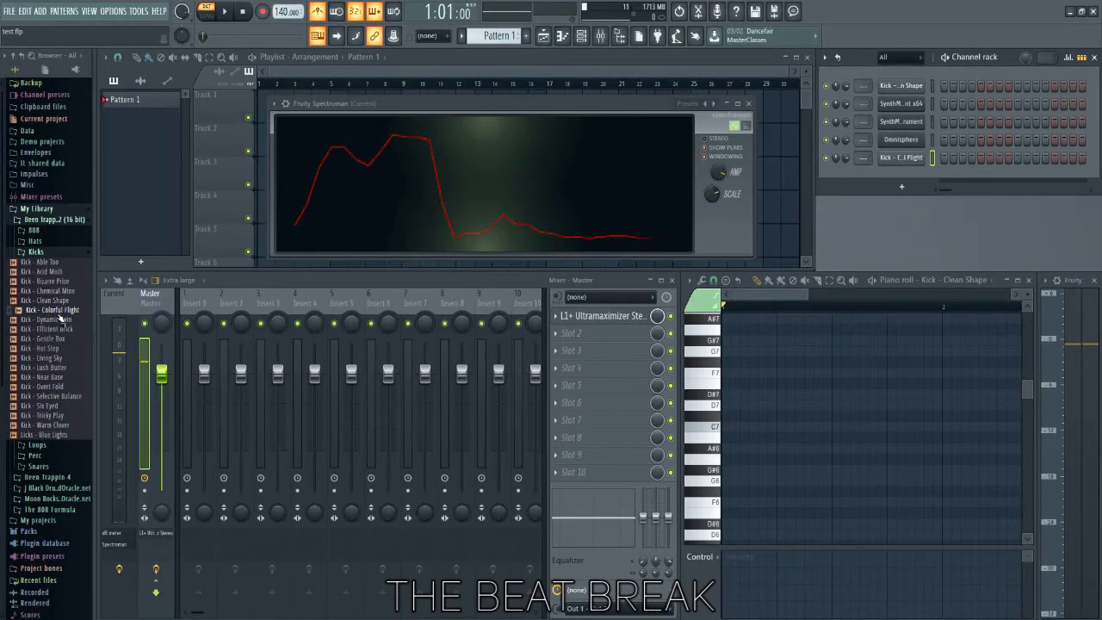
scroll(60, 318, "down", 2)
left_click(56, 307)
scroll(54, 296, "up", 2)
left_click(54, 293)
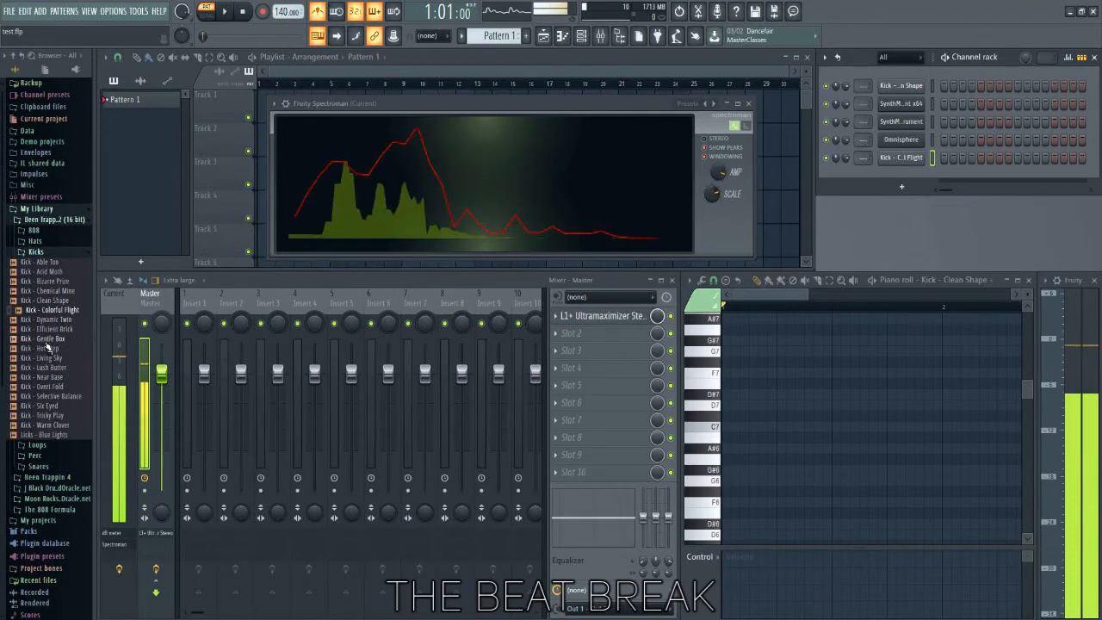
Audition the remaining Been Trappin 2 kicks from Kick - Hot Step down to Kick - Tricky Play.
left_click(51, 348)
left_click(49, 366)
left_click(50, 376)
left_click(50, 386)
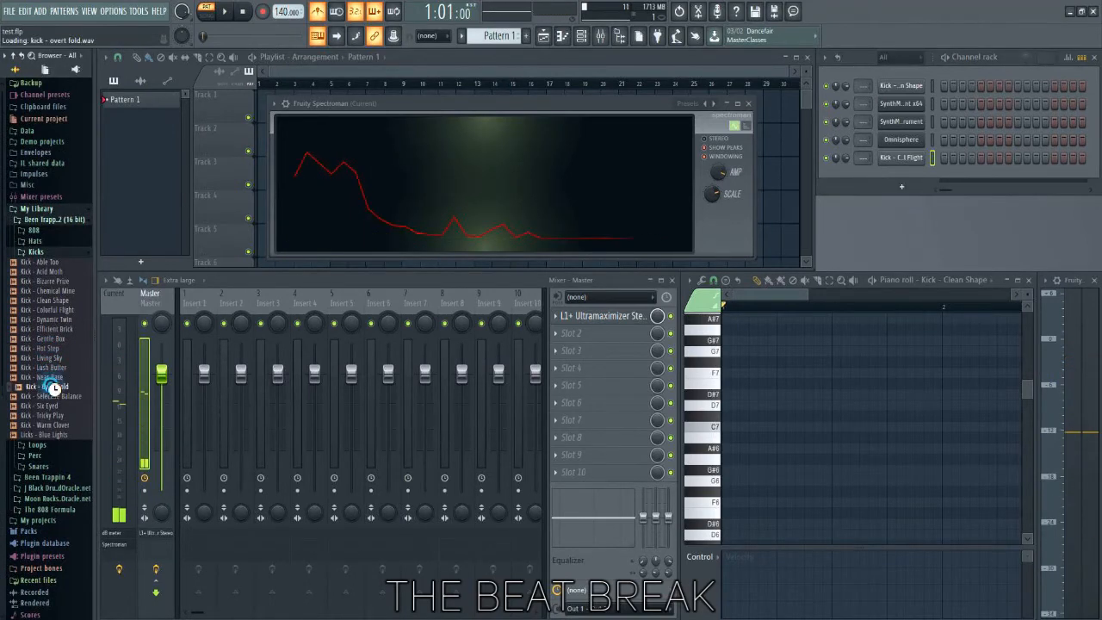
left_click(50, 396)
left_click(50, 406)
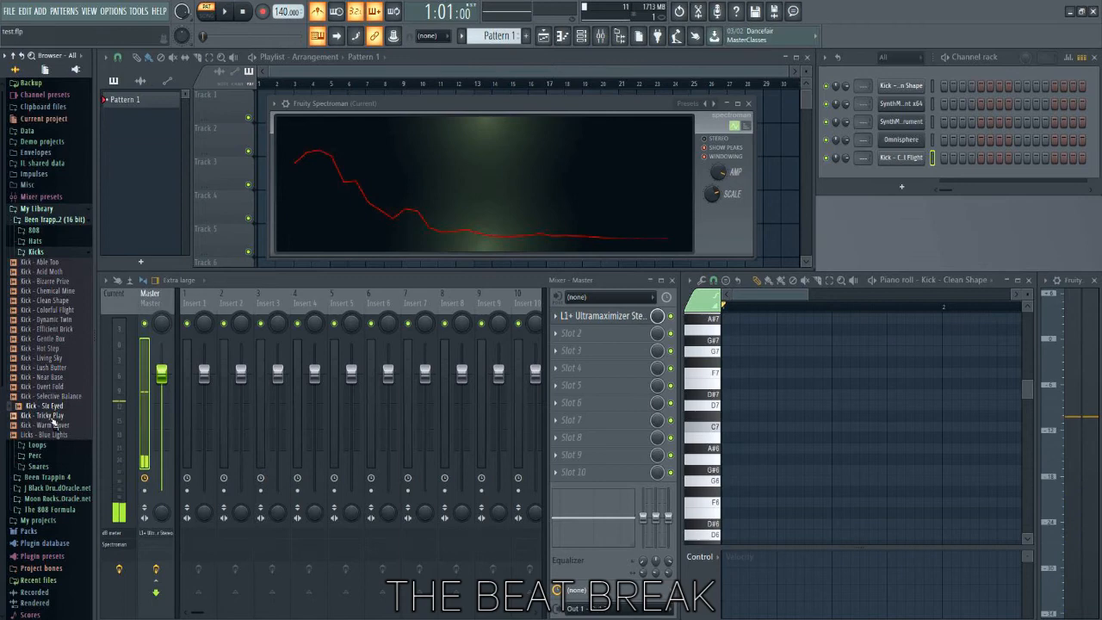
left_click(50, 415)
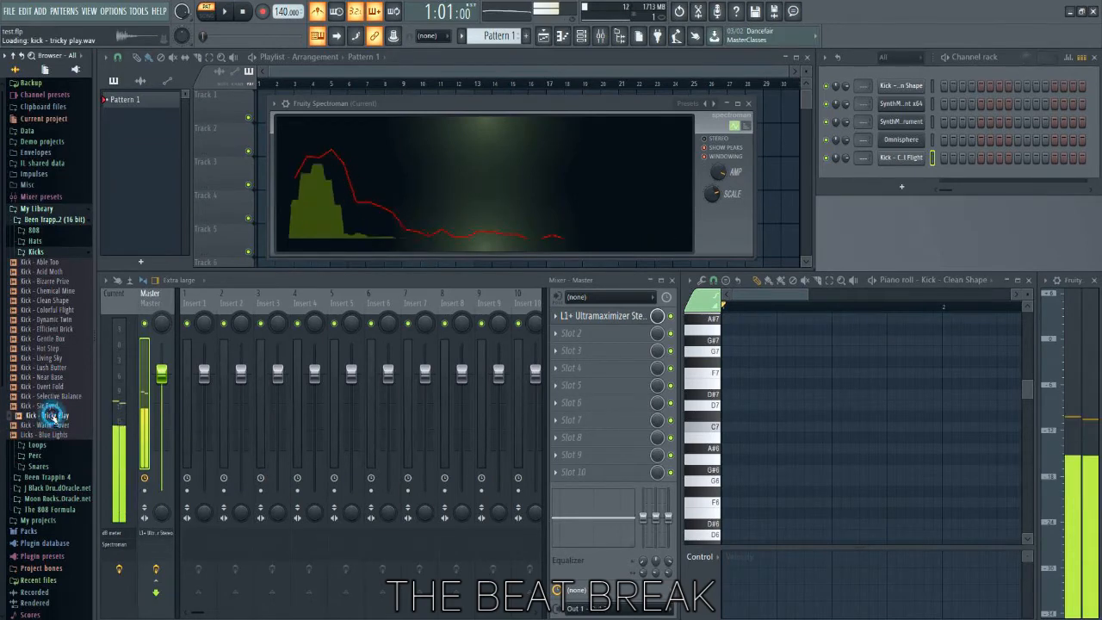
Collapse the Been Trappin 2 (16 bit) kit and open the Kicks folder of the Been Trappin 4 kit.
left_click(50, 251)
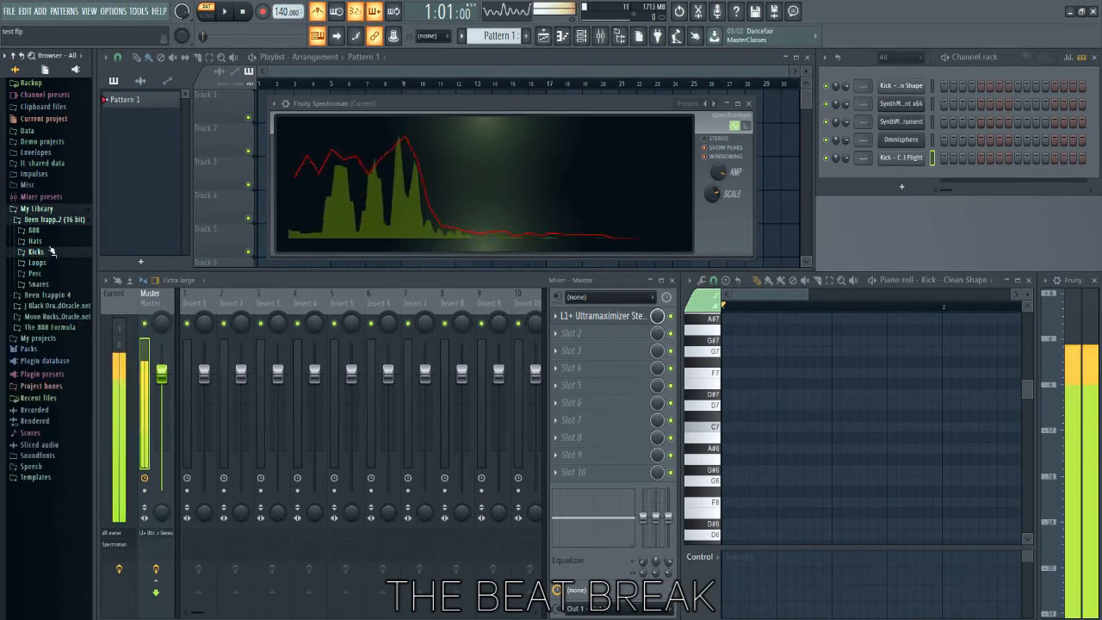
left_click(49, 223)
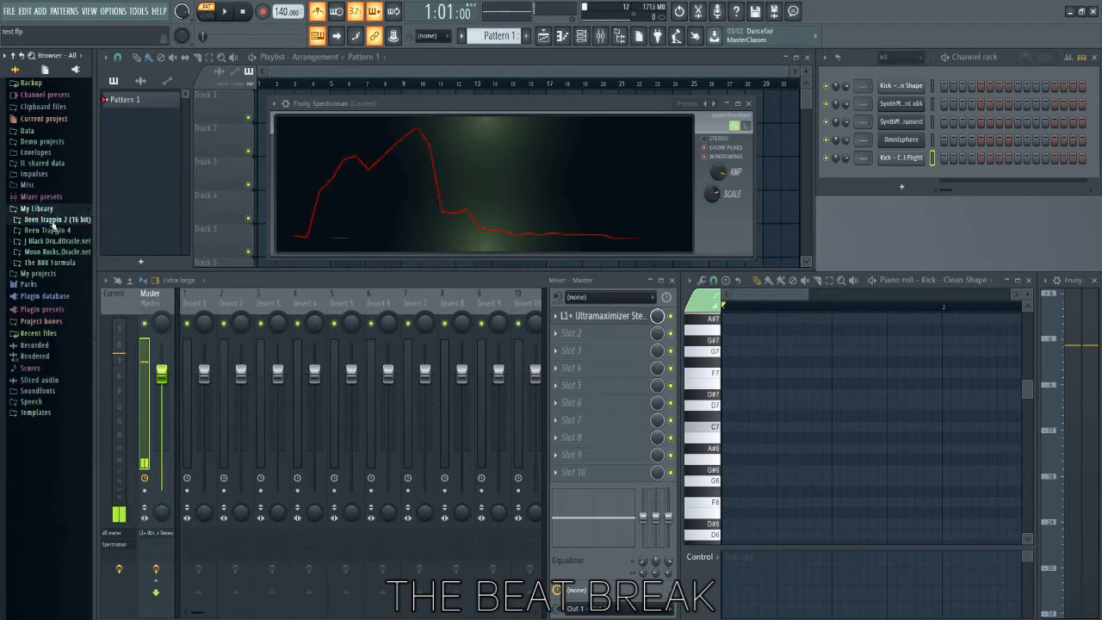
left_click(57, 230)
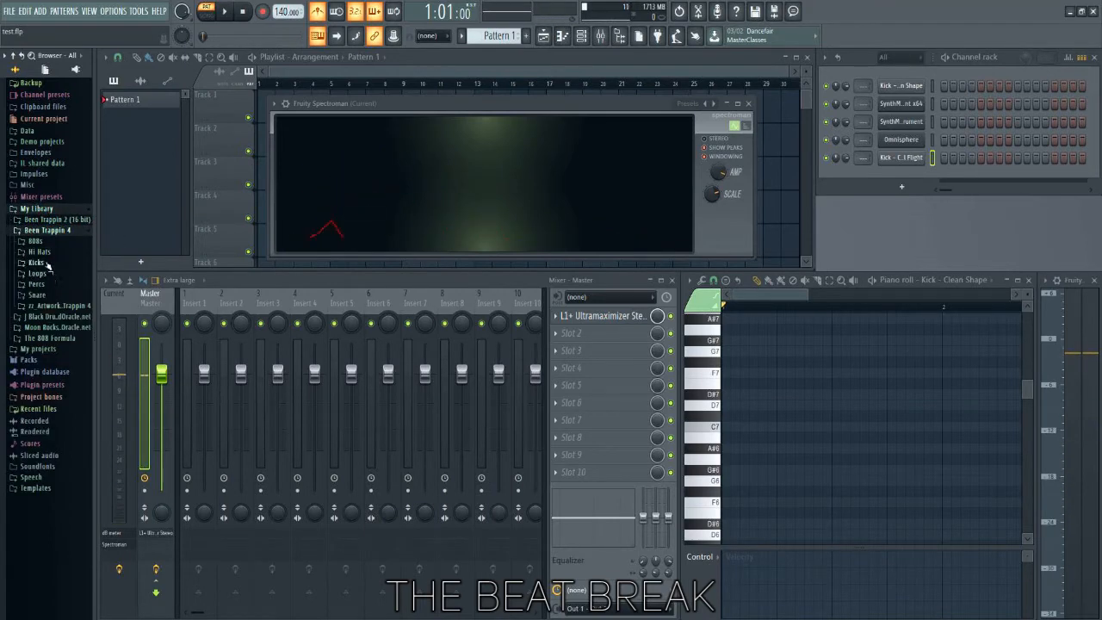
left_click(47, 263)
Audition the Been Trappin 4 kicks from Kick_Aggregated_One_Shot down to Kick_Kindling_One_Shot.
left_click(53, 274)
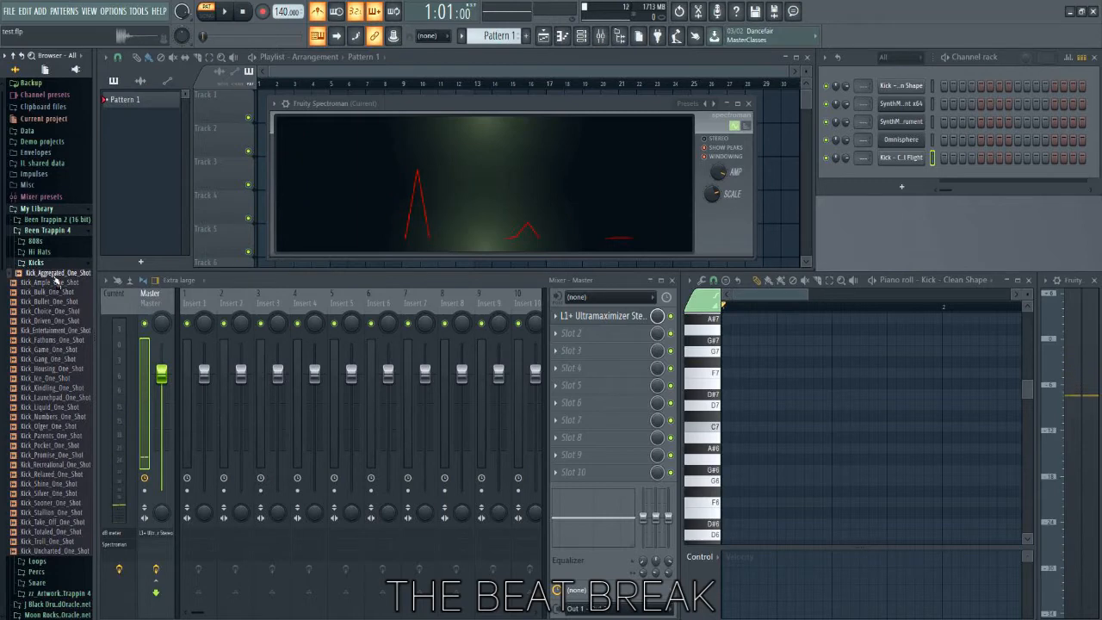
left_click(51, 292)
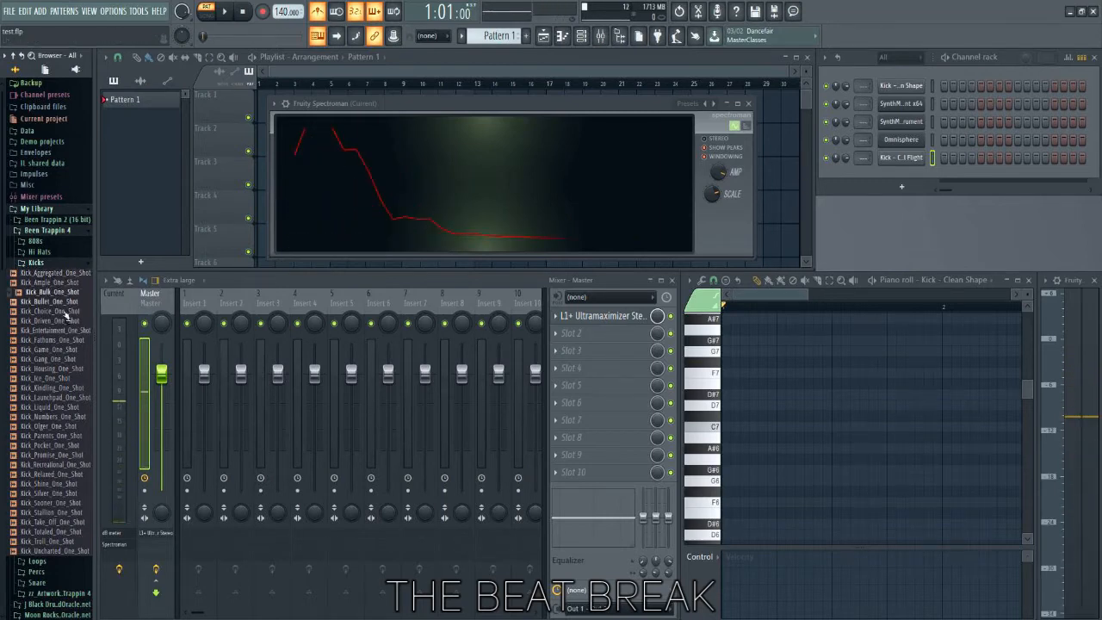
left_click(54, 301)
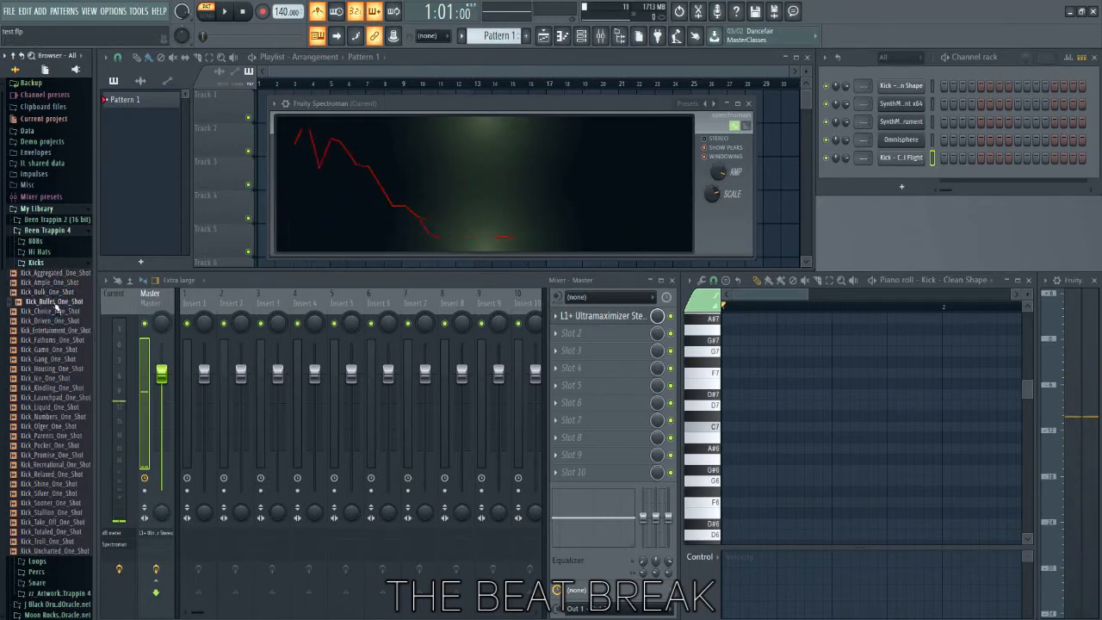
left_click(55, 311)
left_click(53, 320)
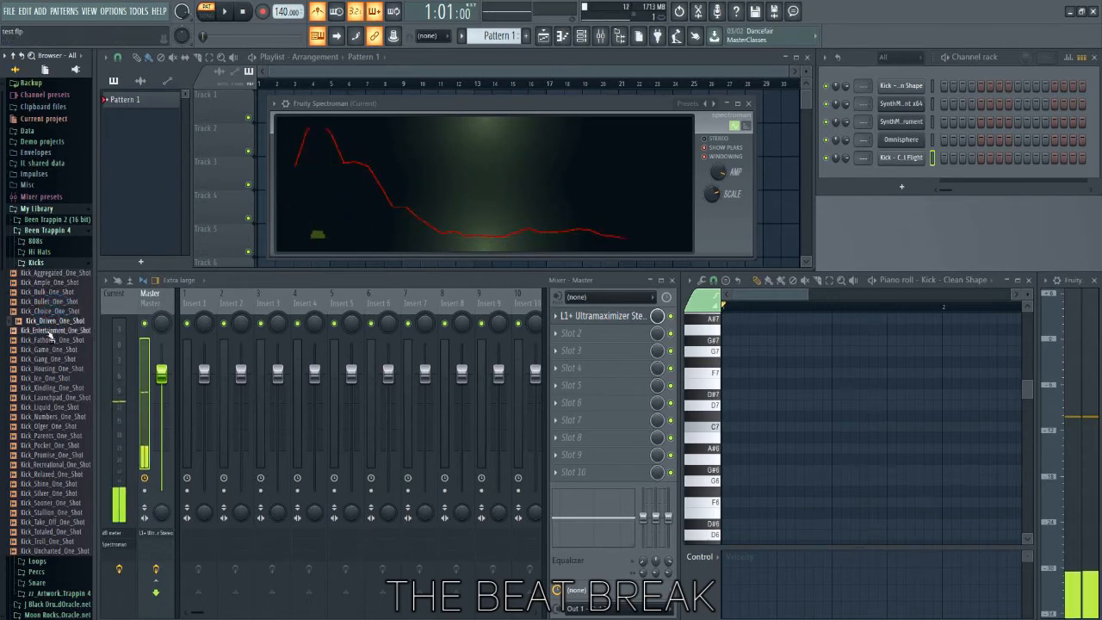
left_click(43, 330)
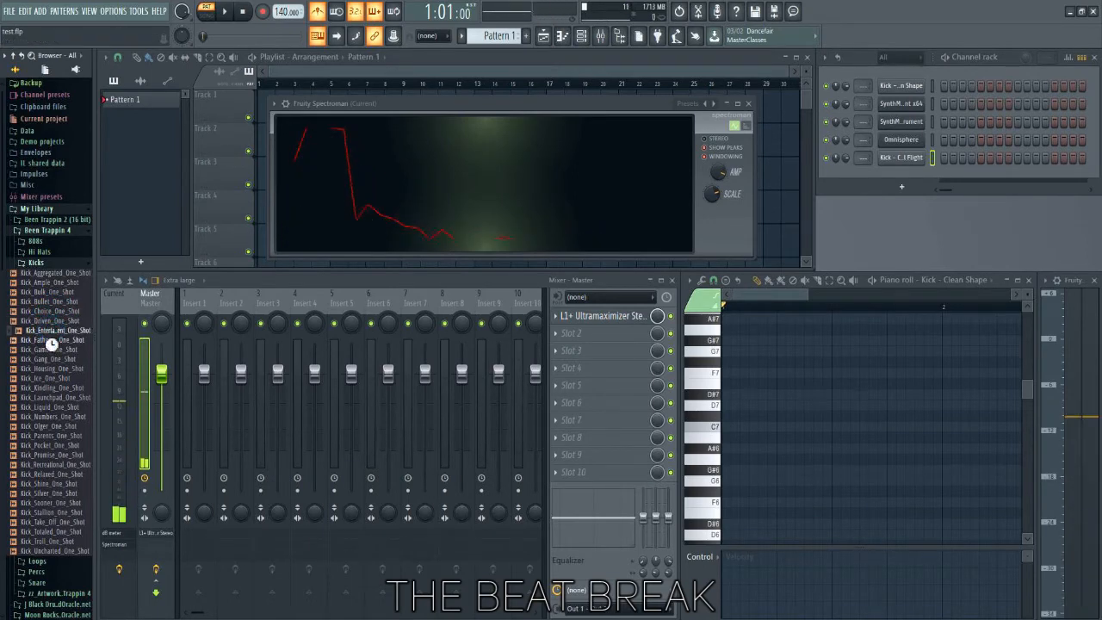
left_click(45, 340)
left_click(45, 349)
left_click(45, 358)
left_click(46, 369)
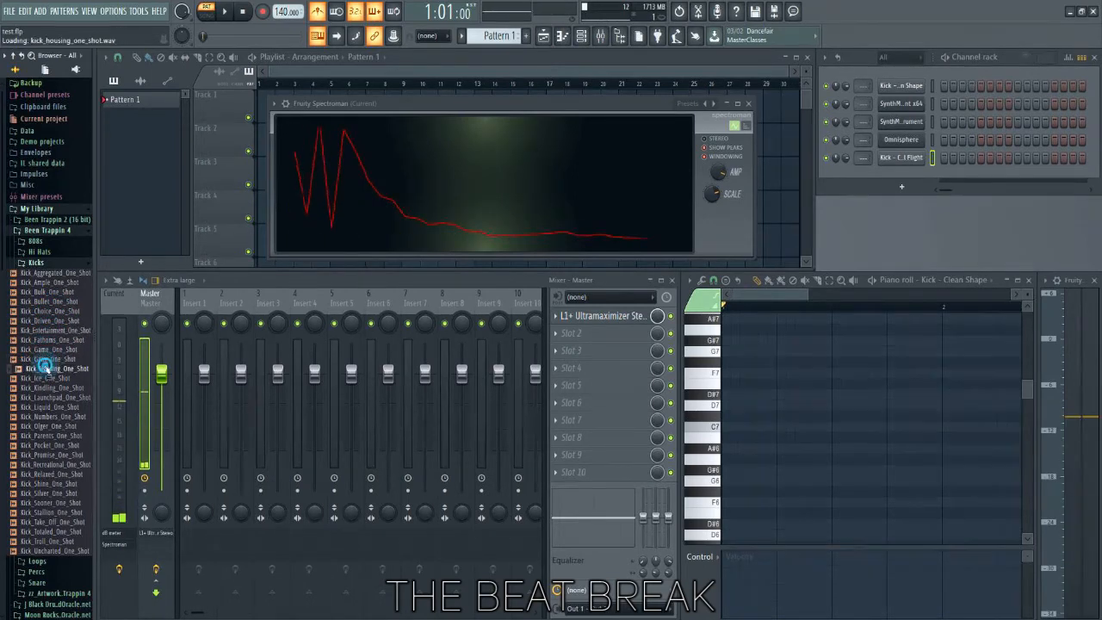
key("Down")
key("Down")
key("Down")
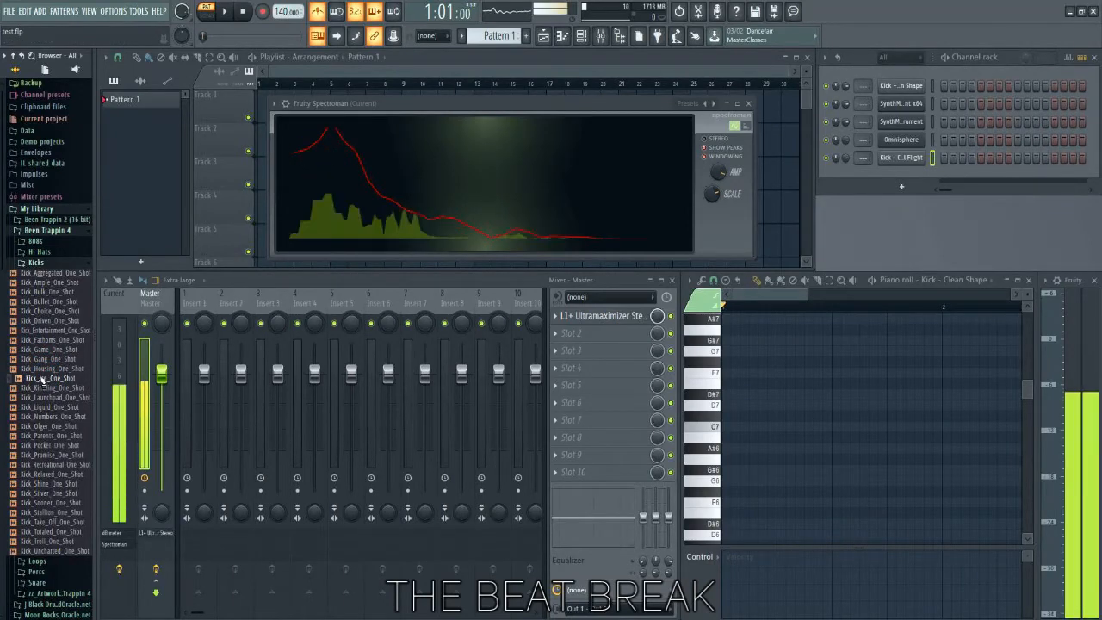
left_click(42, 388)
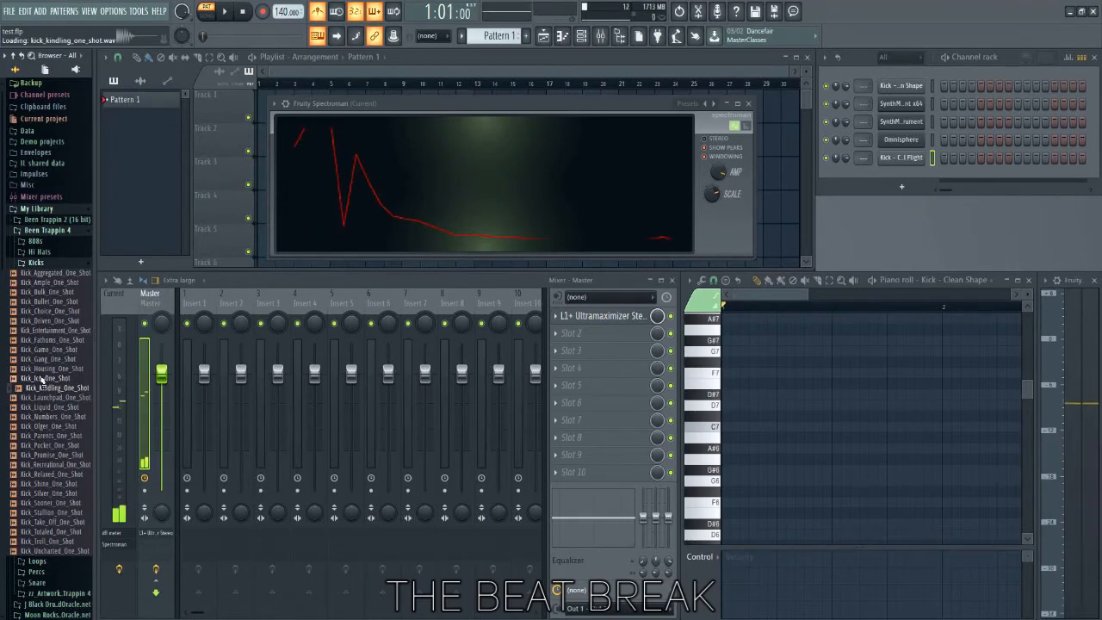
Add Kick_Kindling_One_Shot to the channel rack as a new channel and close its settings window.
left_click(36, 388)
right_click(52, 387)
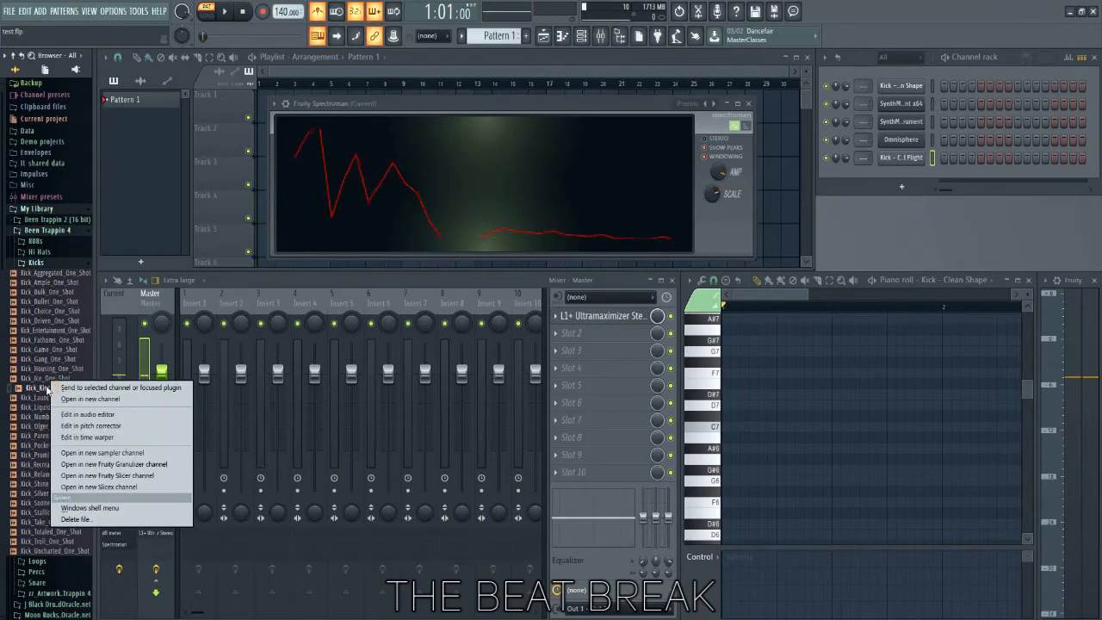
left_click(83, 399)
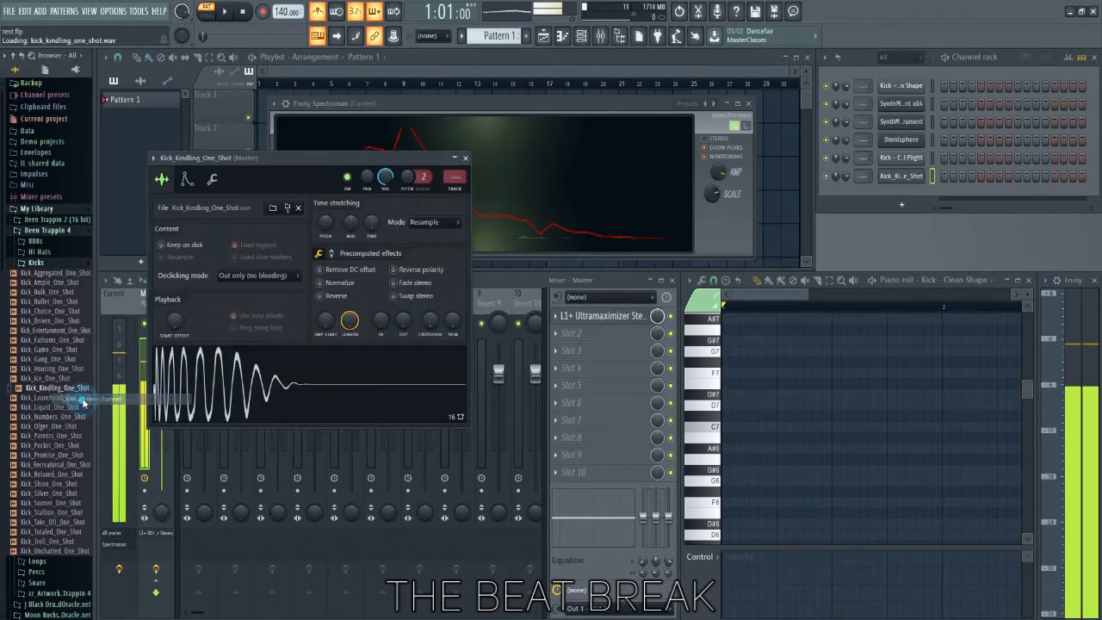
left_click(465, 158)
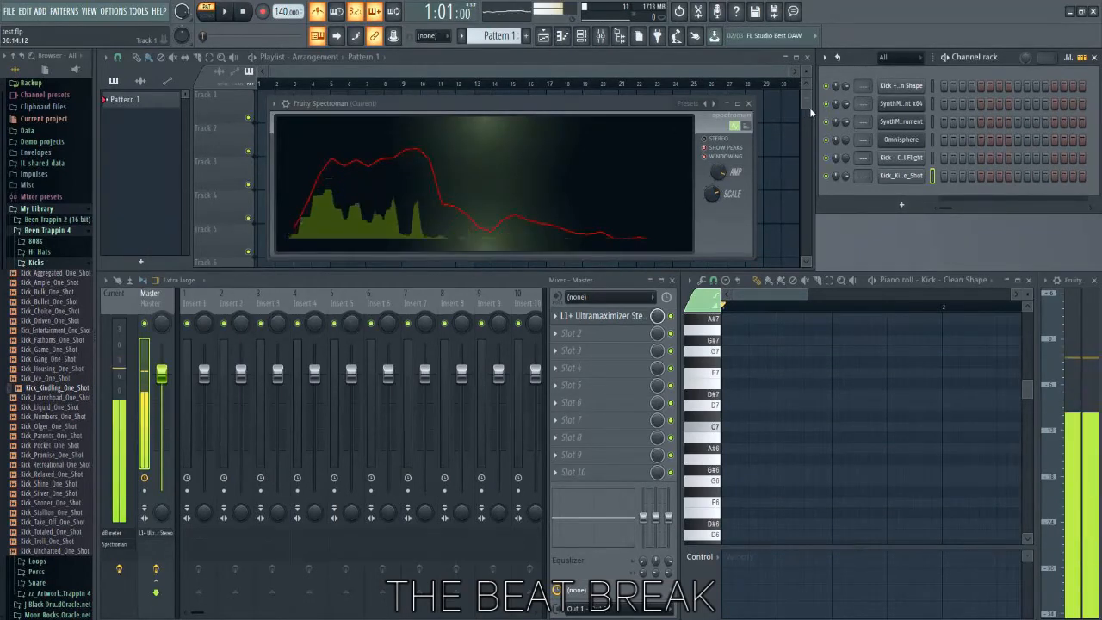
Move the Kick - Colorful Flight and Kick_Kindling_One_Shot channels directly below Kick - Clean Shape in the channel rack.
left_click(911, 171)
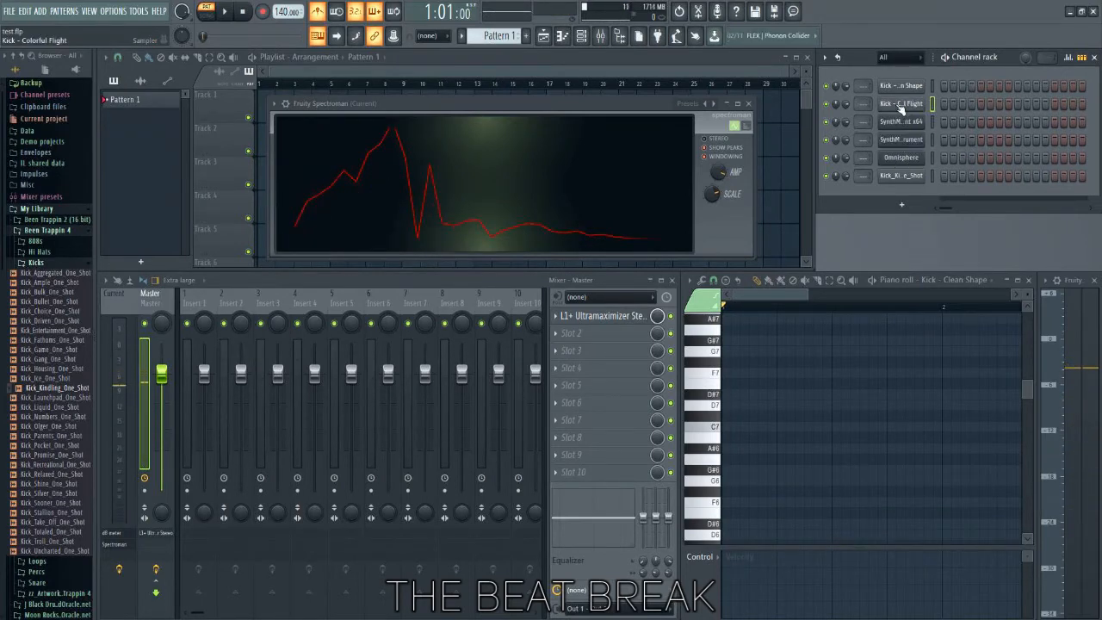
left_click_drag(904, 178, 902, 145)
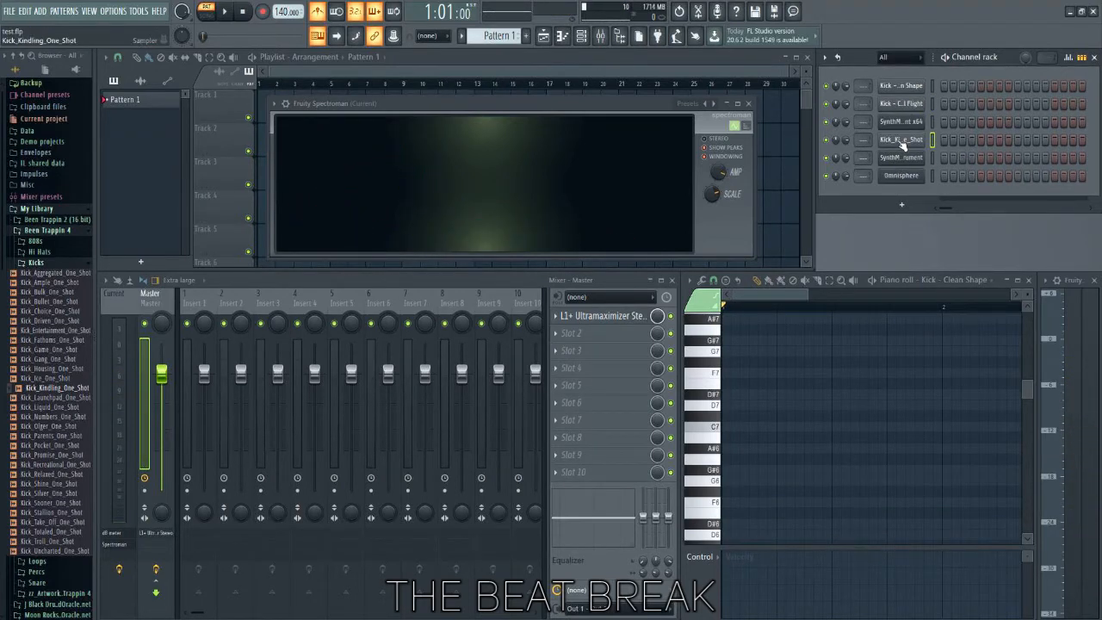
left_click(903, 126)
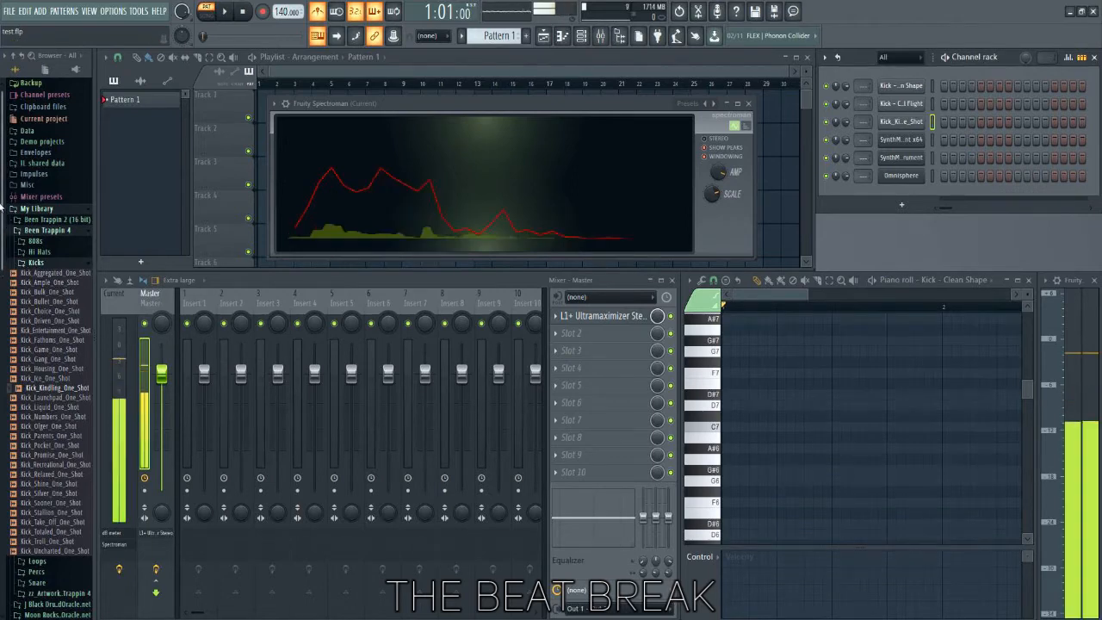
Collapse the Kicks folder, open the Snare folder of Been Trappin 4, and audition Snare_Acutish_One_Shot.
left_click(47, 260)
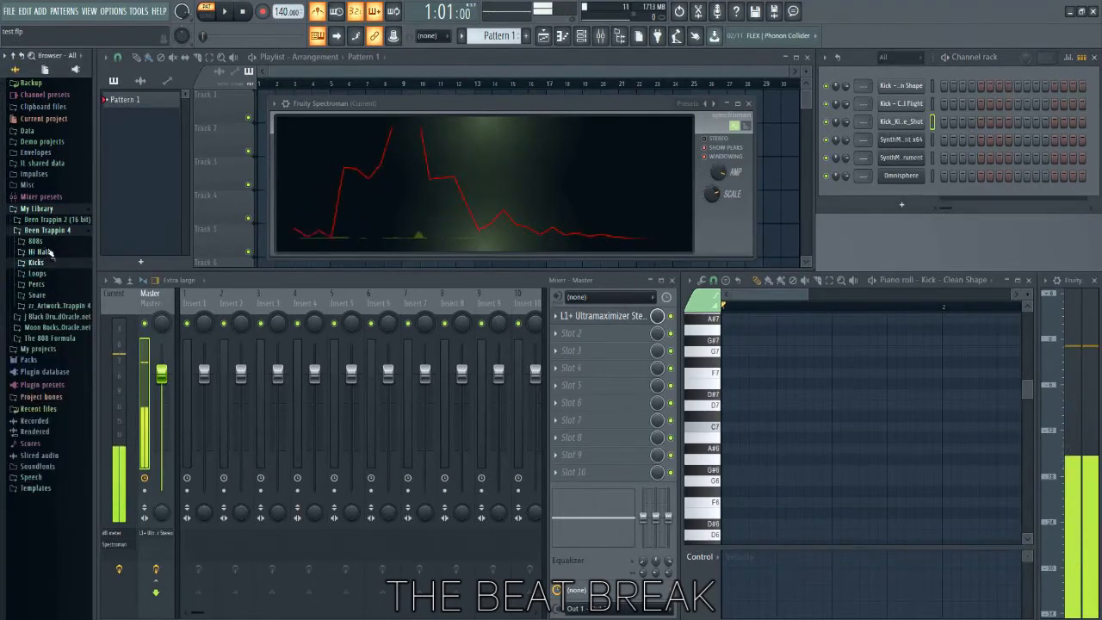
left_click(62, 296)
left_click(75, 306)
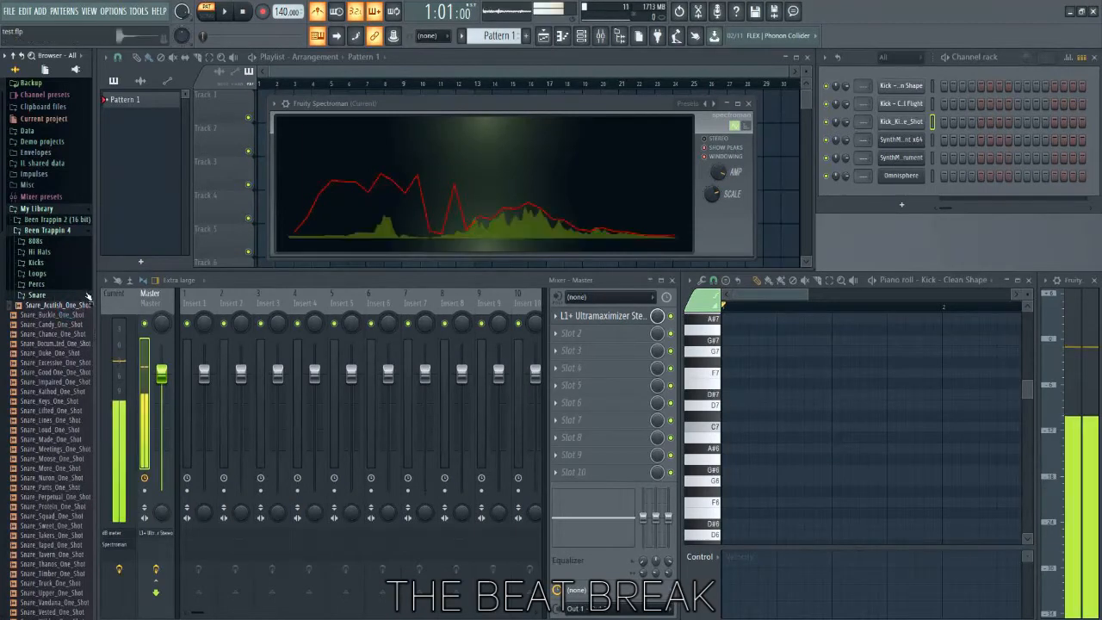
left_click(76, 305)
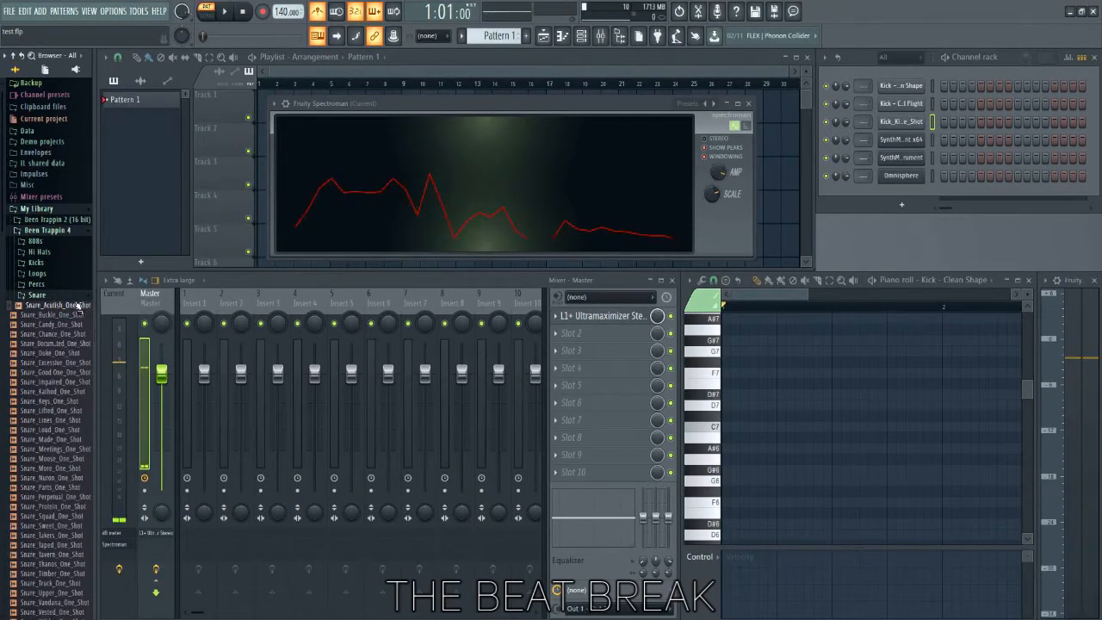
Add Snare_Acutish_One_Shot to the channel rack as a new channel.
left_click(77, 307)
right_click(76, 306)
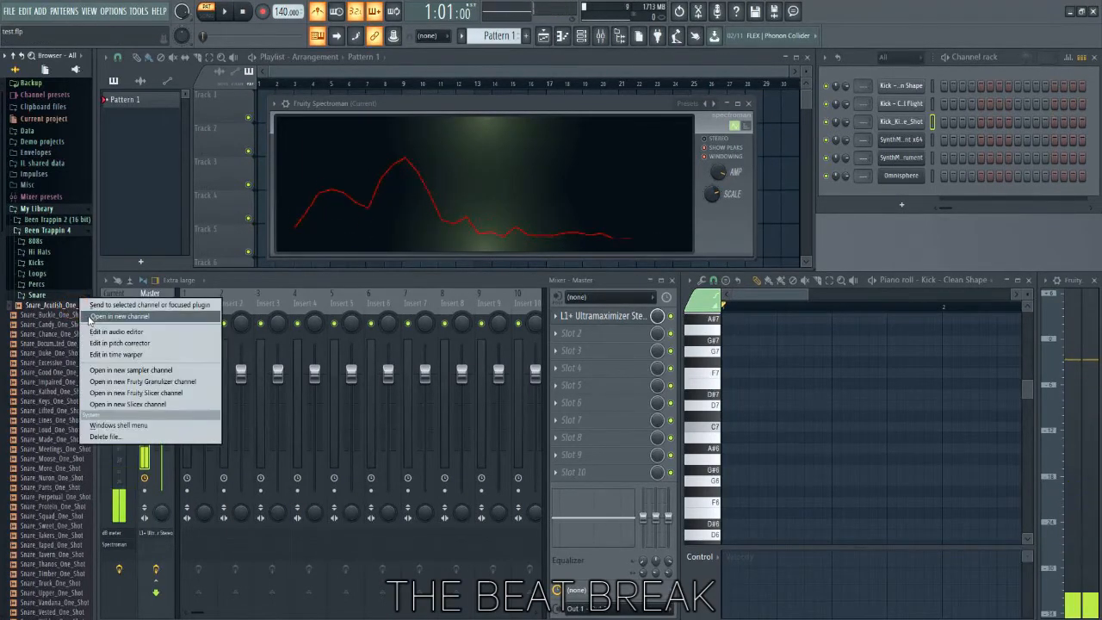
left_click(79, 319)
Audition the Been Trappin 4 snares from Snare_Buckle_One_Shot down to Snare_Good One_One_Shot.
left_click(53, 316)
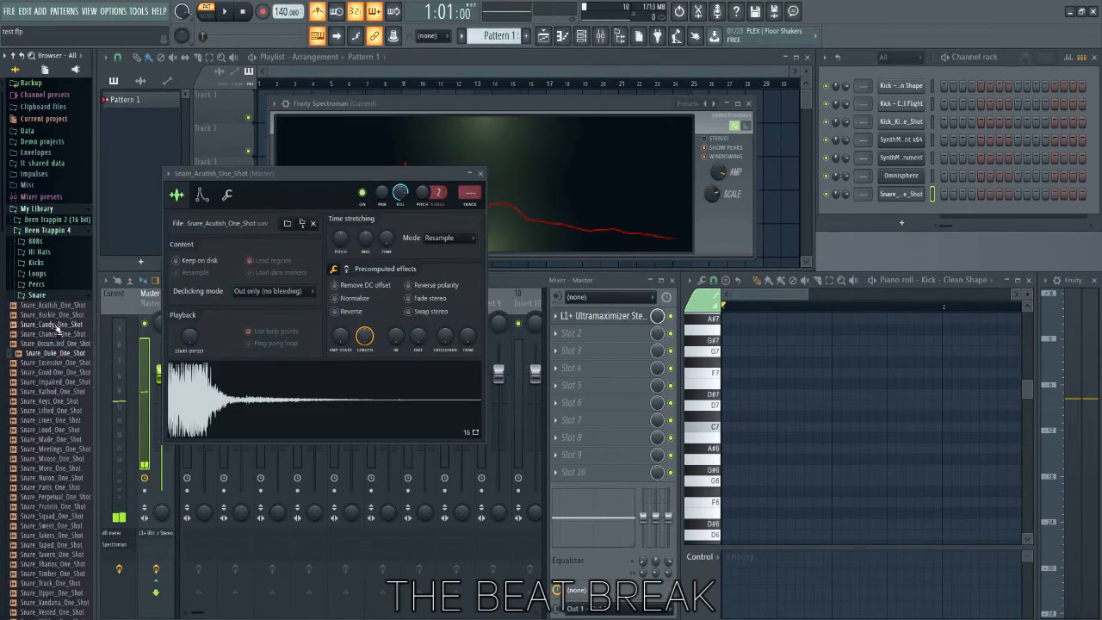
left_click(53, 315)
left_click(52, 325)
left_click(51, 344)
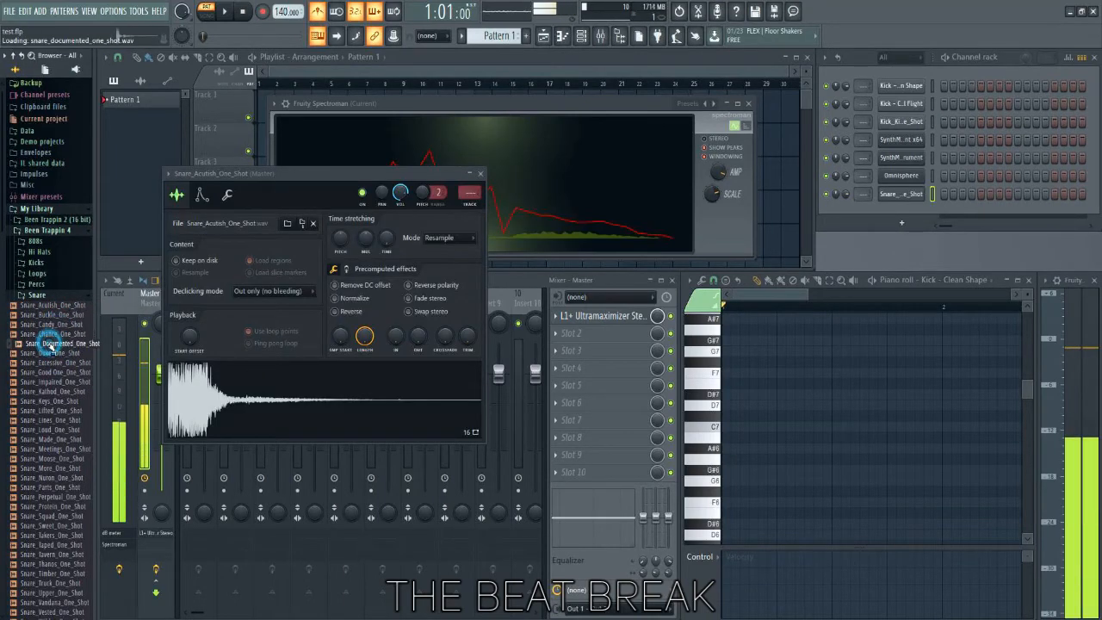
left_click(52, 353)
left_click(51, 362)
left_click(53, 372)
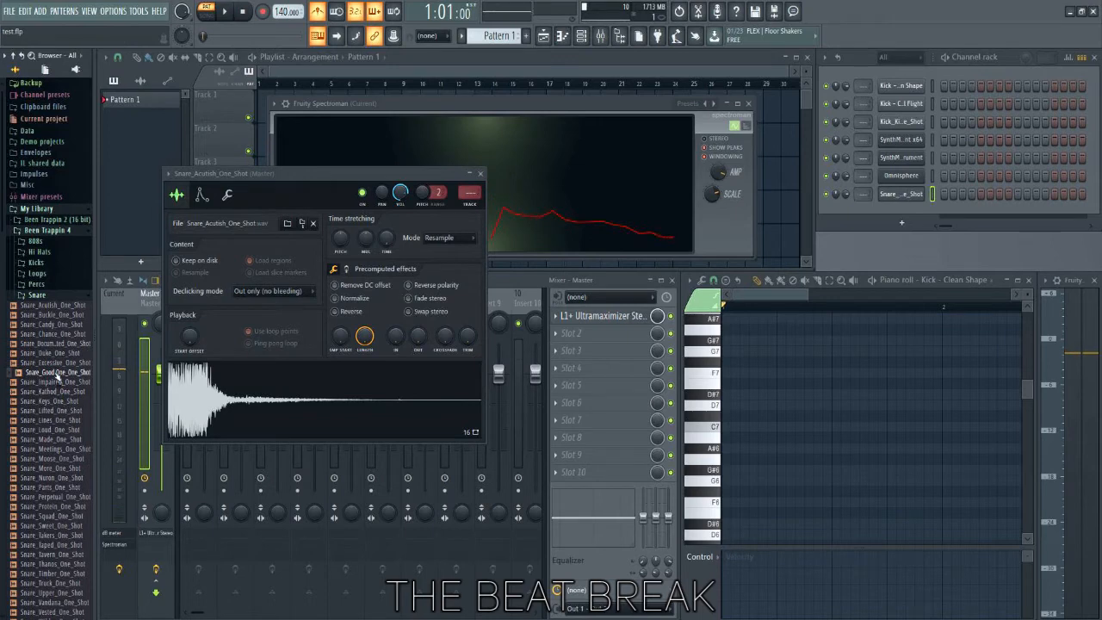
left_click(55, 374)
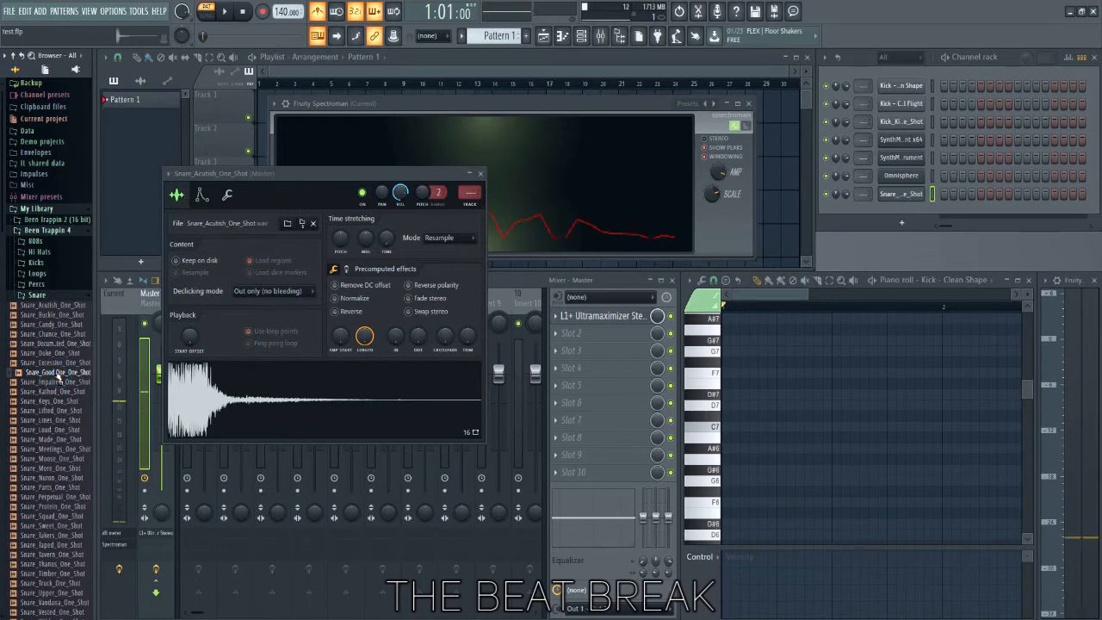
Add Snare_Good One_One_Shot to the channel rack as a new channel.
right_click(56, 374)
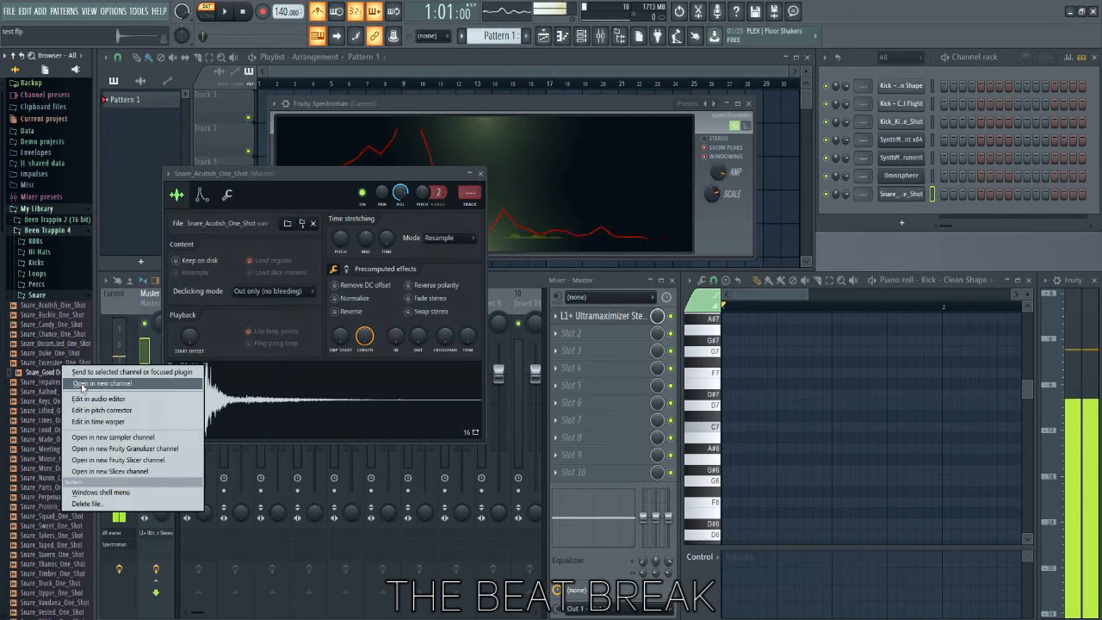
left_click(83, 385)
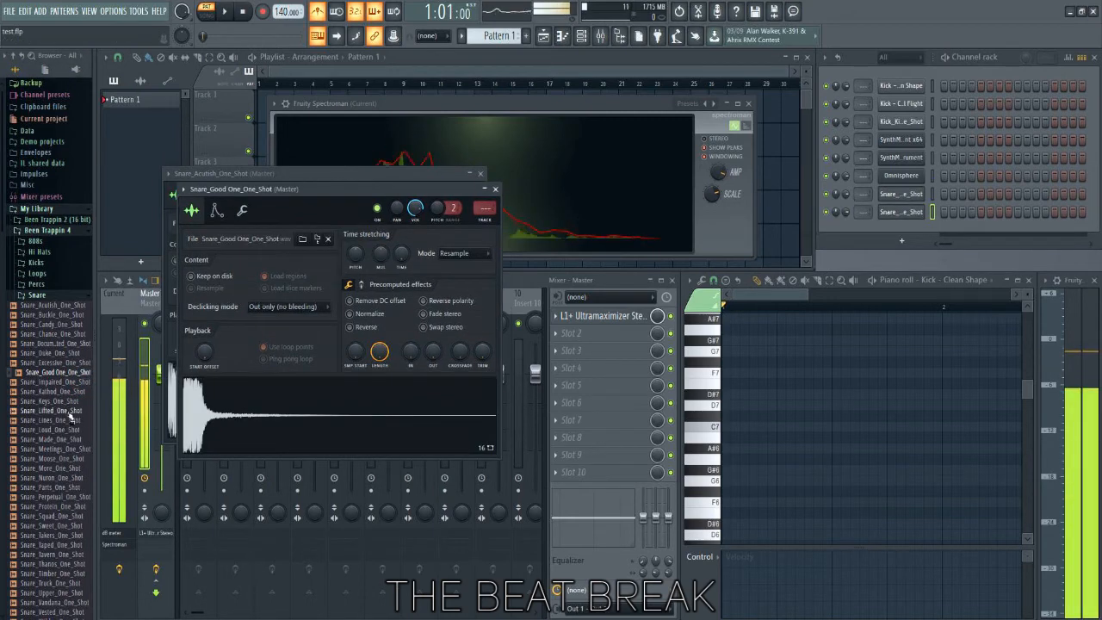
Audition the Been Trappin 4 snares from Snare_Lifted_One_Shot down to Snare_Takers_One_Shot.
left_click(66, 413)
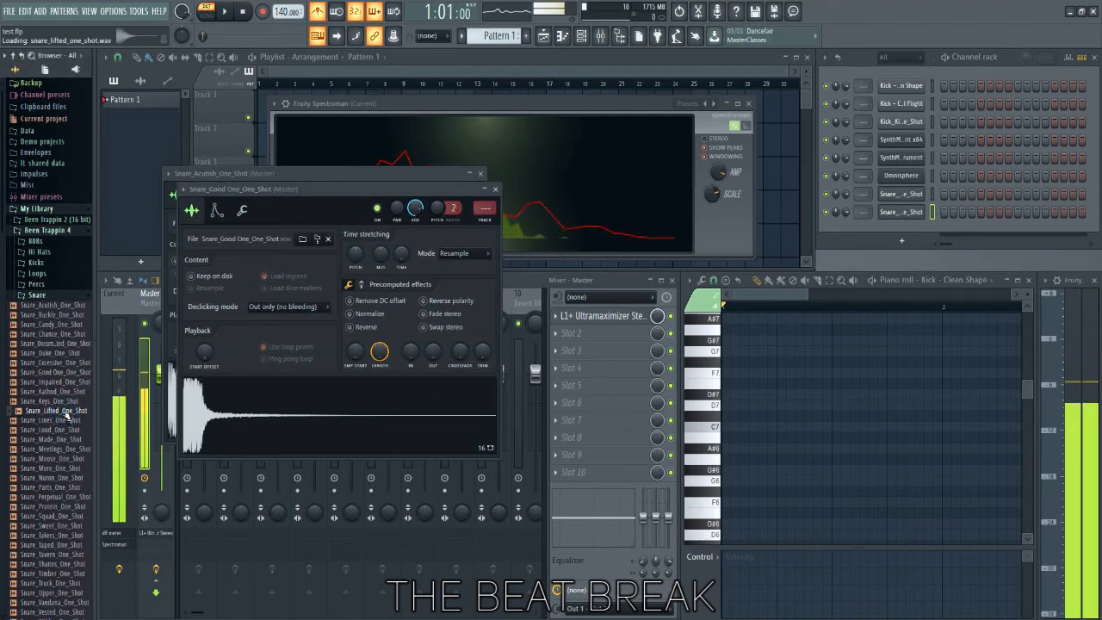
key("Down")
key("Down")
key("Down")
key("Down")
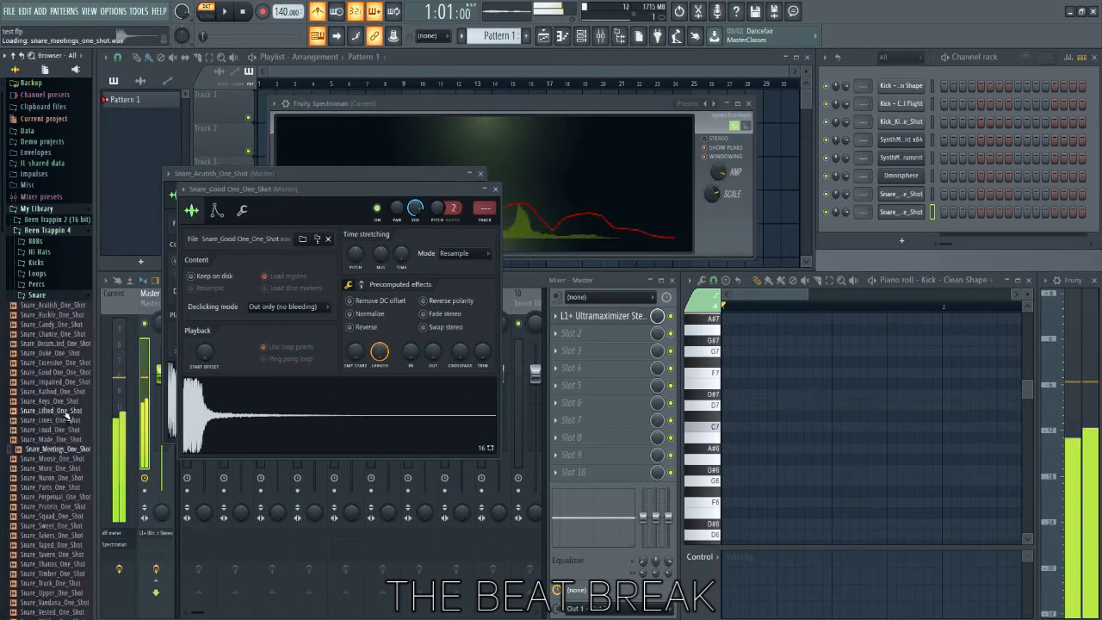
key("Down")
key("Down")
key("Down")
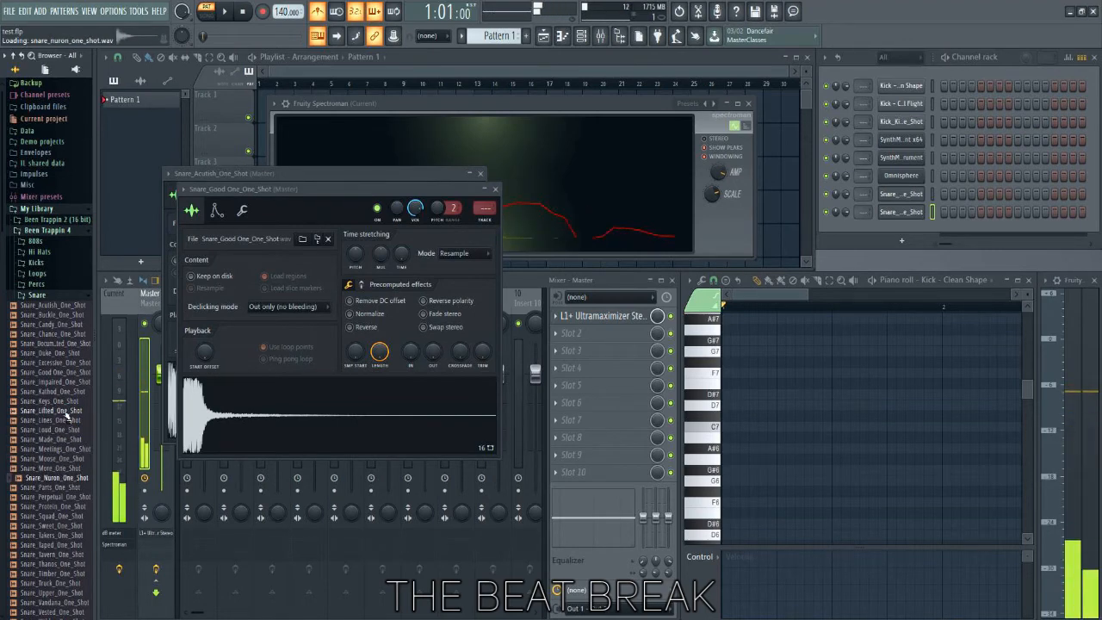
key("Down")
key("Down")
key("Down")
key("Down")
key("Down")
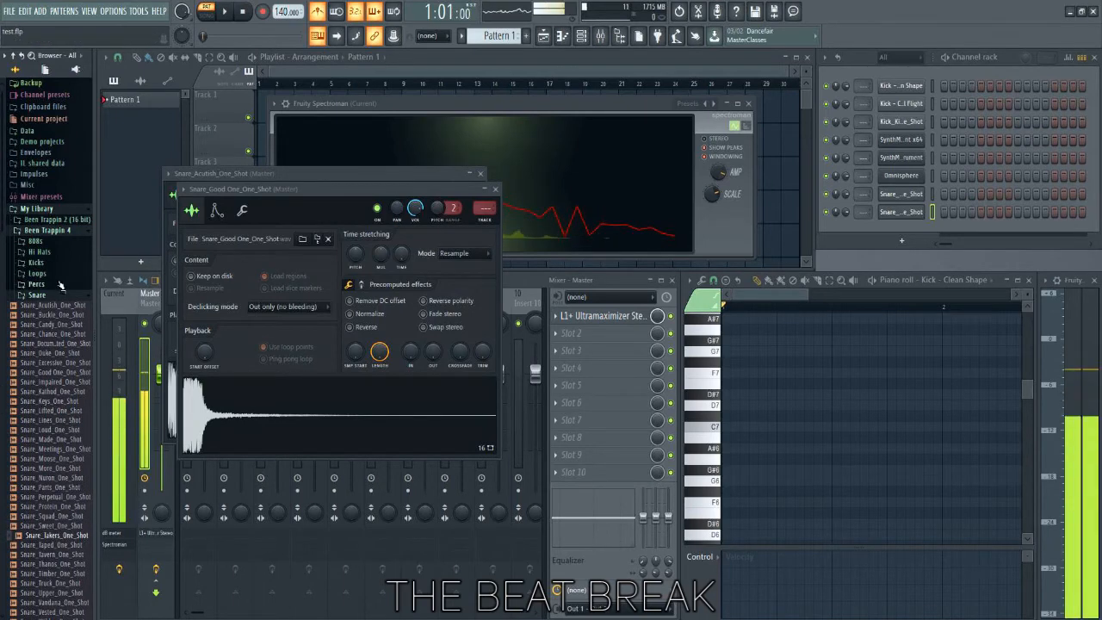
Collapse the Been Trappin 4 folder and open the Snares folder of Been Trappin 2 (16 bit).
left_click(45, 293)
left_click(50, 229)
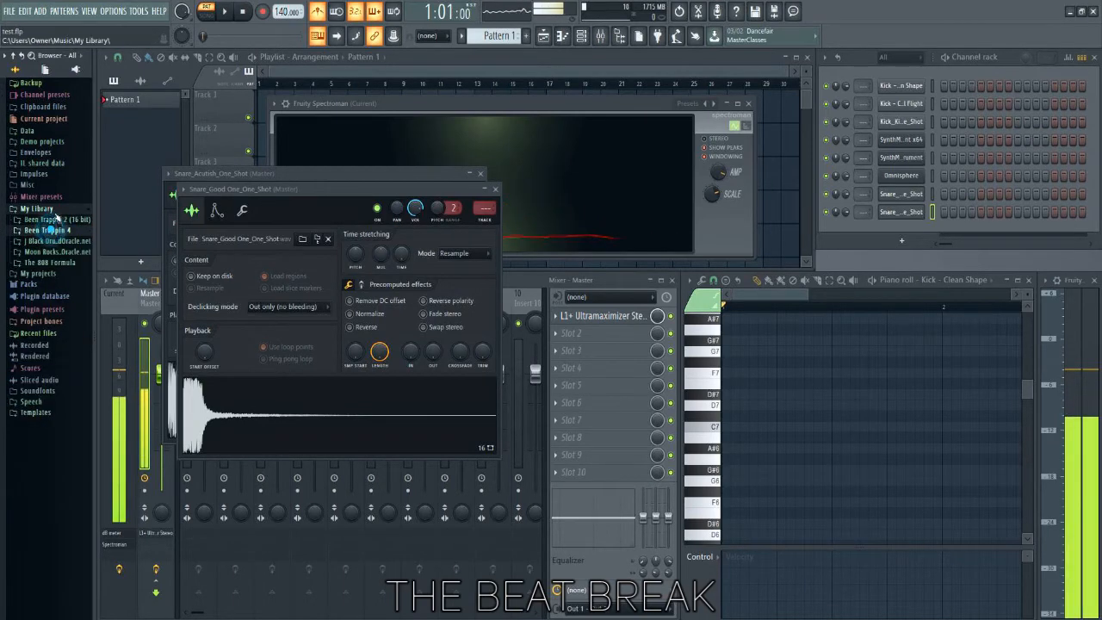
left_click(53, 220)
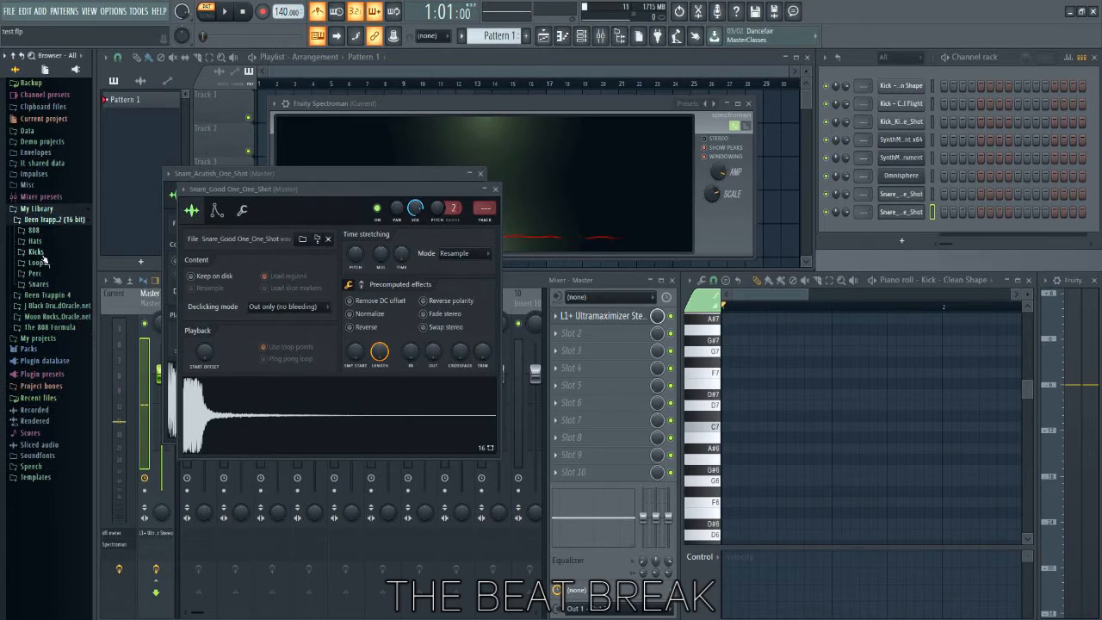
left_click(39, 284)
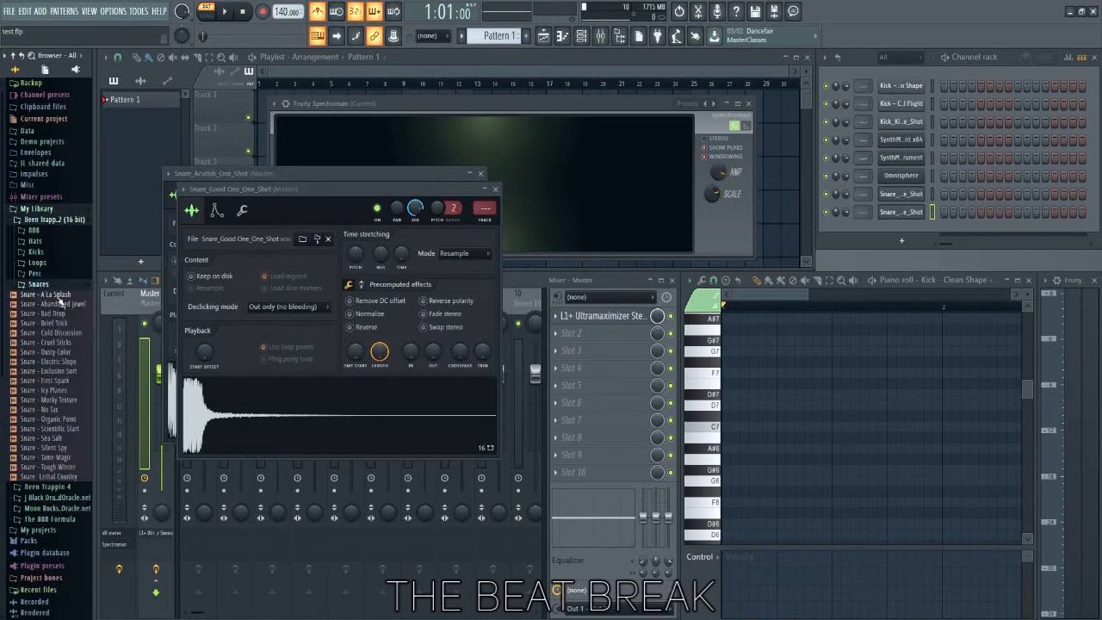
Audition the first Been Trappin 2 snares and add Snare - Abandoned Jewel and Snare - Brief Trick as new channels.
left_click(61, 296)
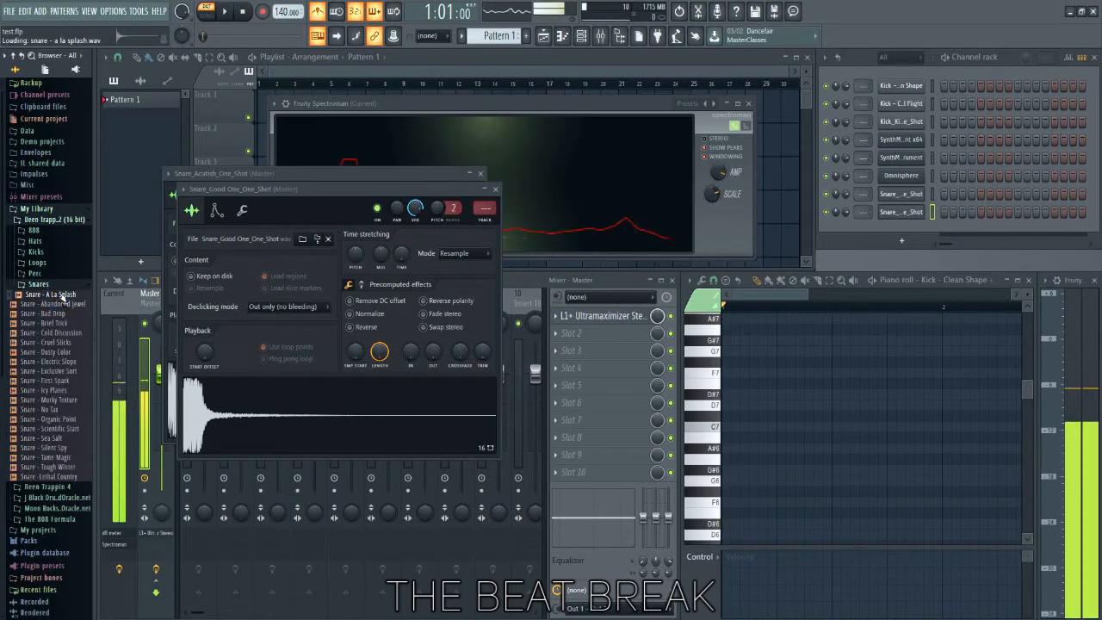
key("Down")
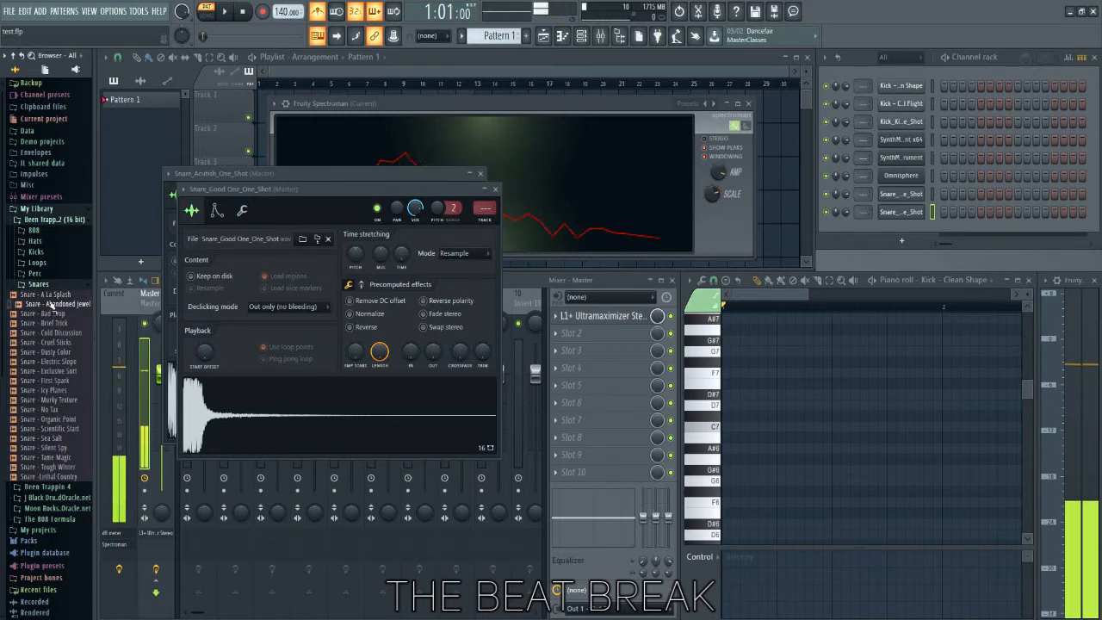
right_click(66, 309)
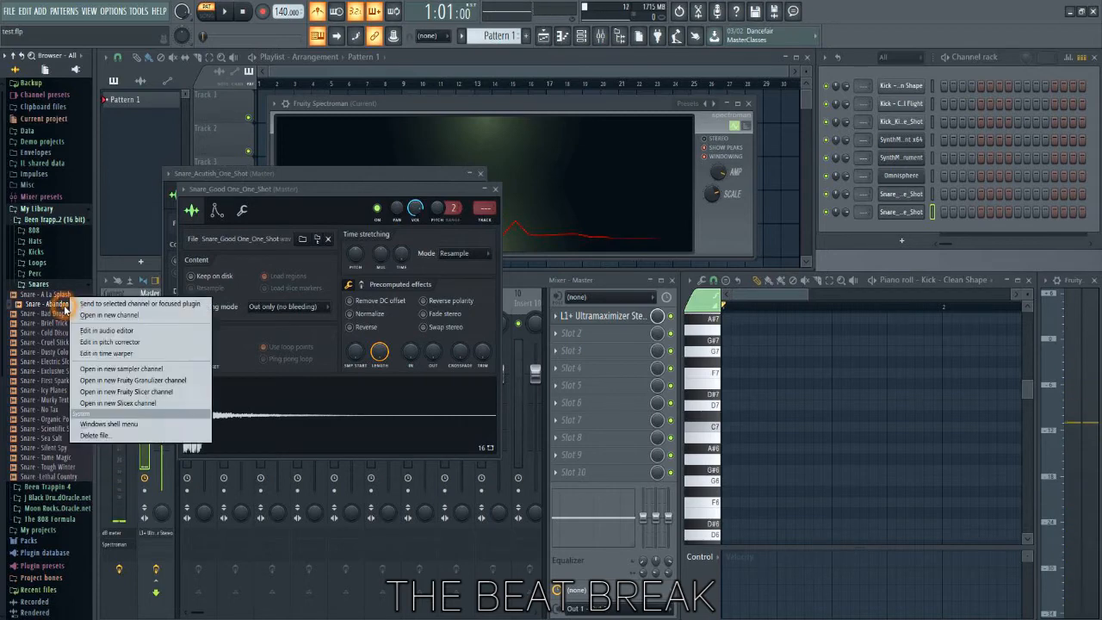
left_click(89, 315)
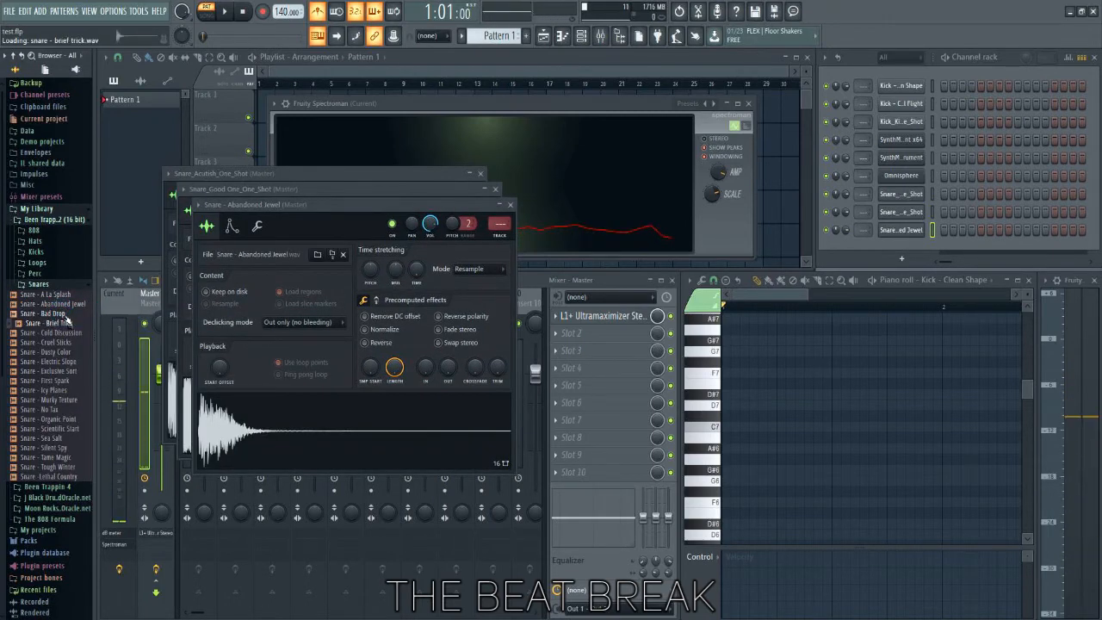
right_click(69, 321)
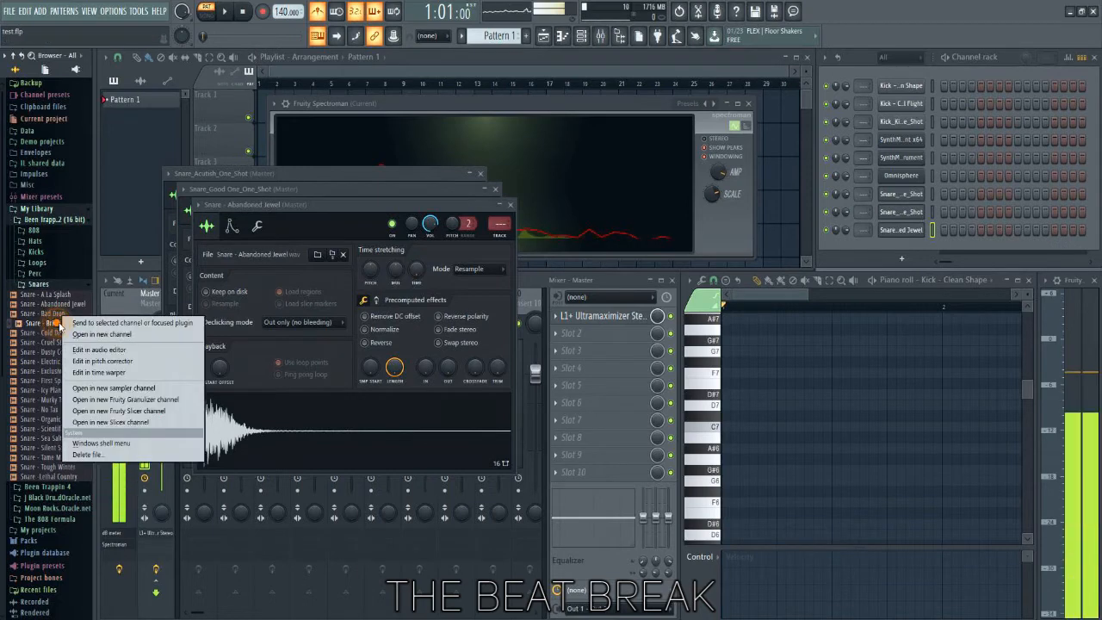
left_click(84, 335)
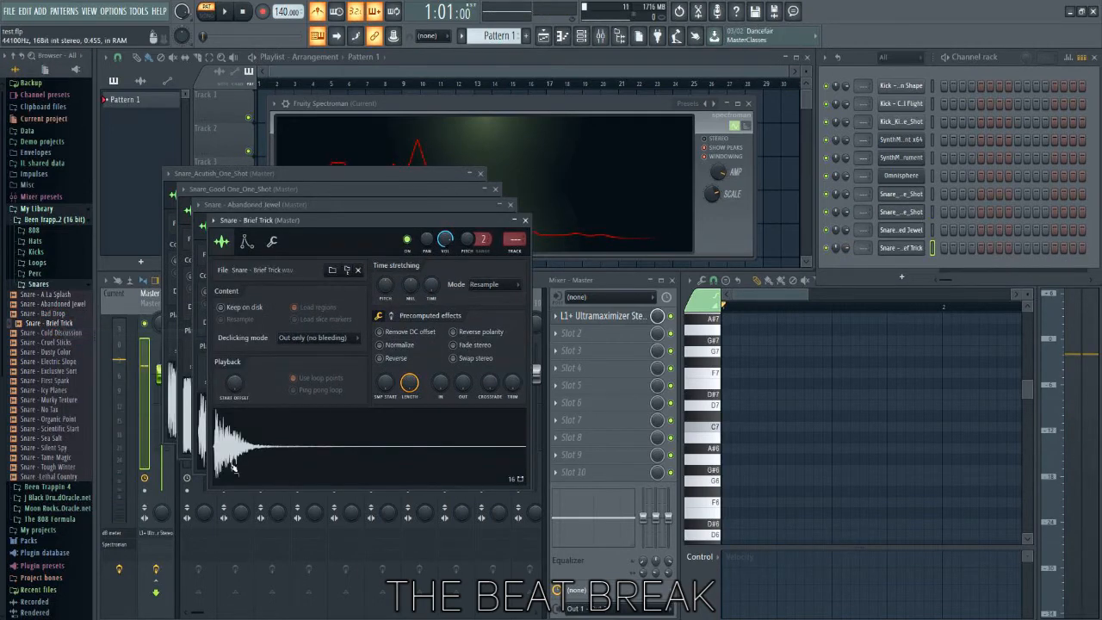
Collapse the Snares folder, open the Hats folder of Been Trappin 2 (16 bit), and audition HiHat - Open Classic and HiHat - A1 Dirt.
left_click(38, 283)
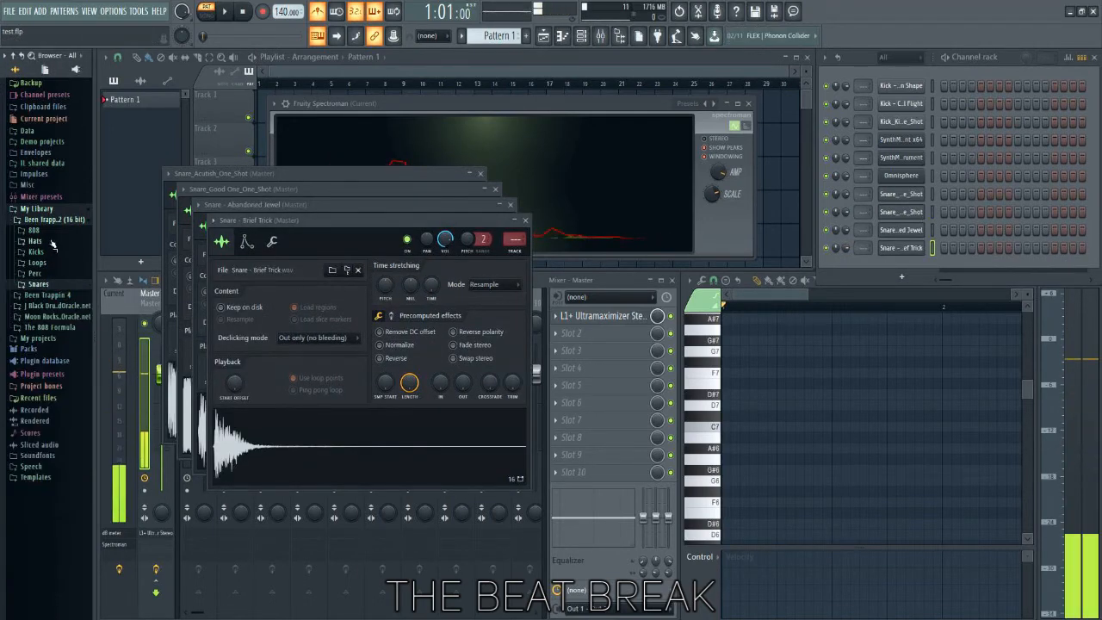
left_click(52, 243)
left_click(46, 250)
left_click(51, 260)
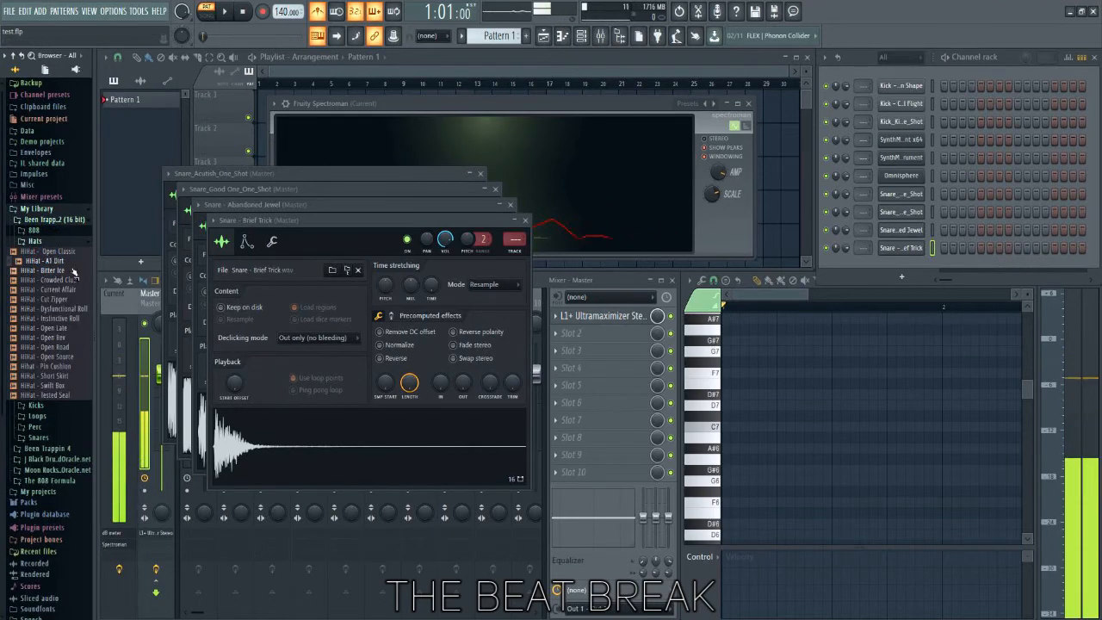
Add HiHat - A1 Dirt to the channel rack as a new channel.
right_click(74, 252)
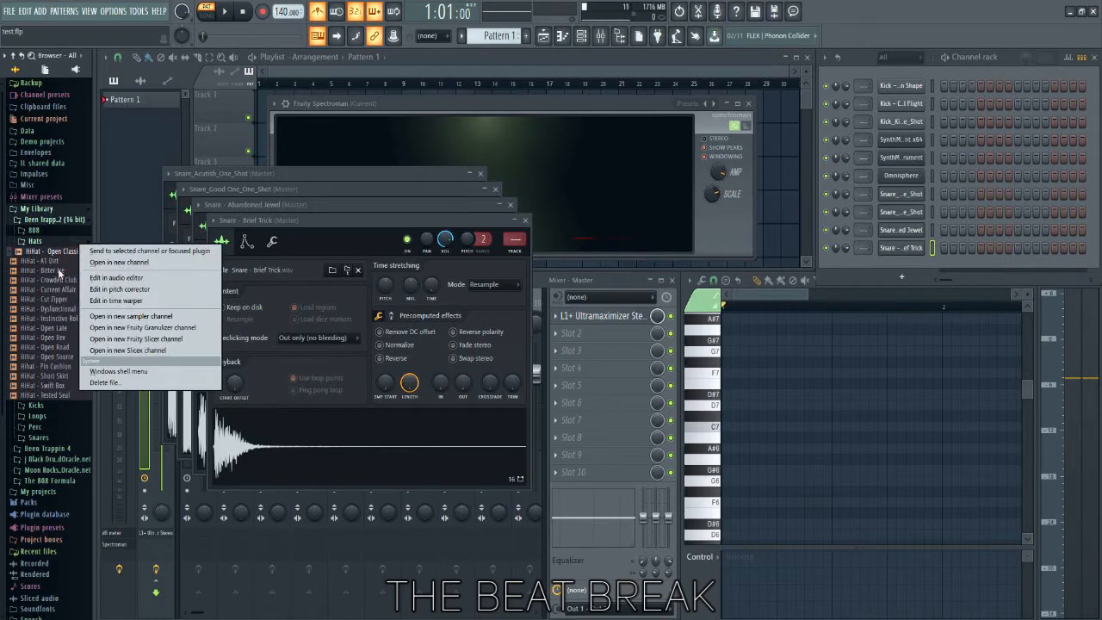
right_click(57, 259)
left_click(86, 272)
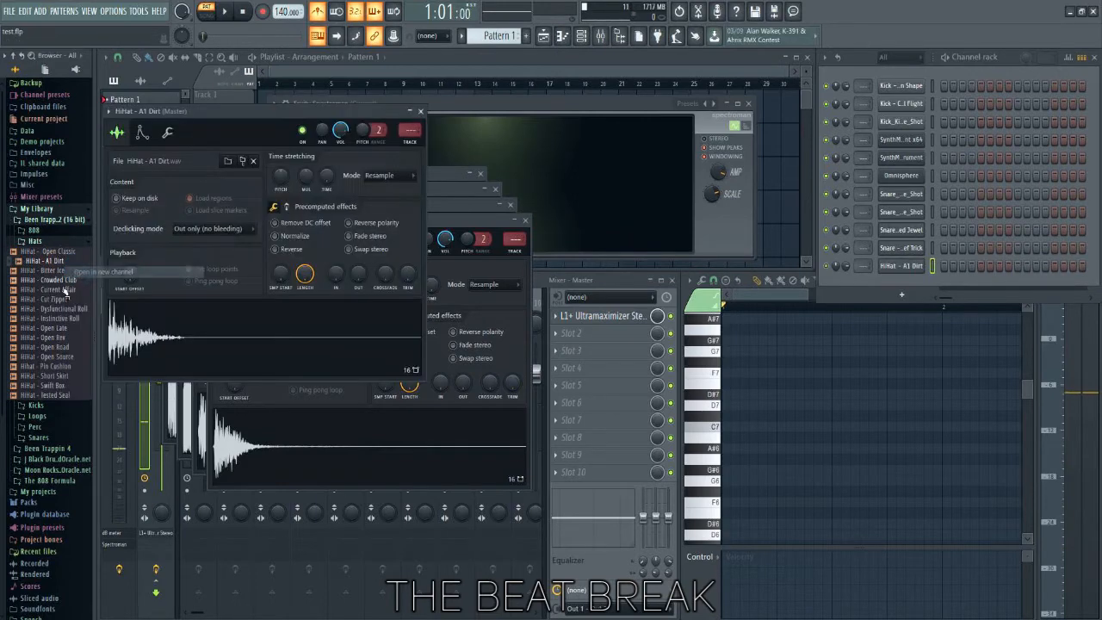
Audition further hi-hats and add HiHat - Crowded Club and HiHat - Open Late as new channels.
left_click(62, 280)
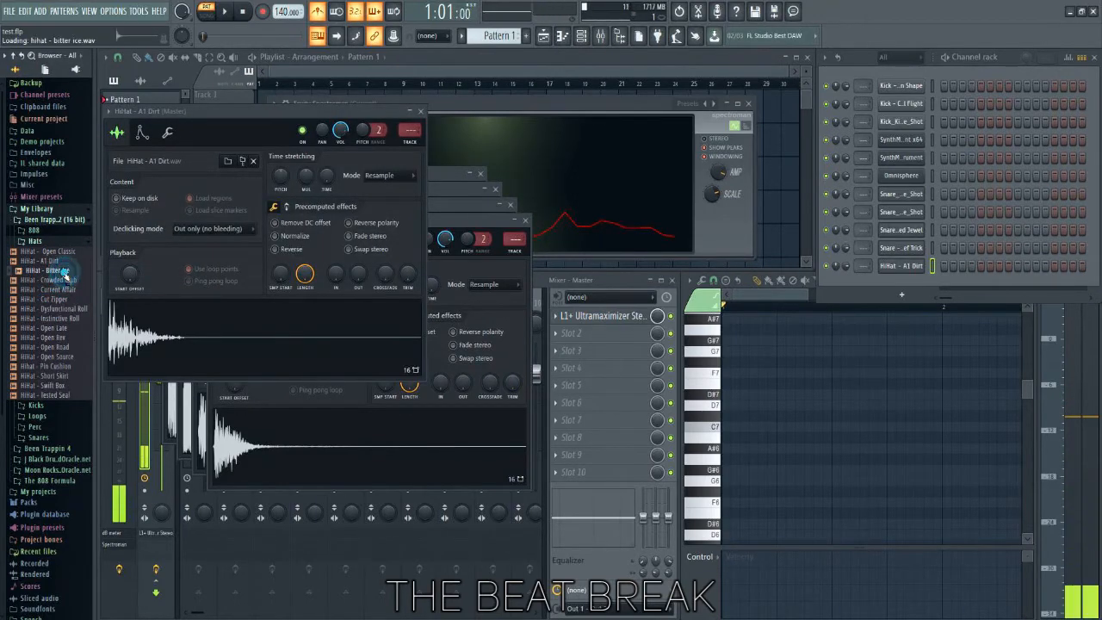
right_click(64, 279)
left_click(86, 293)
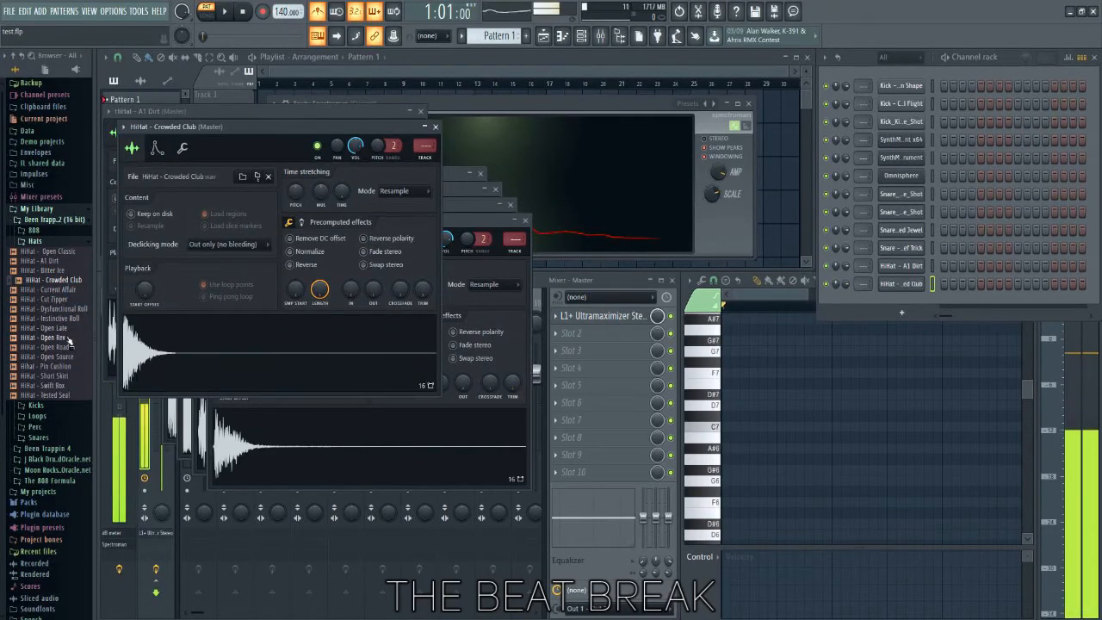
left_click(67, 318)
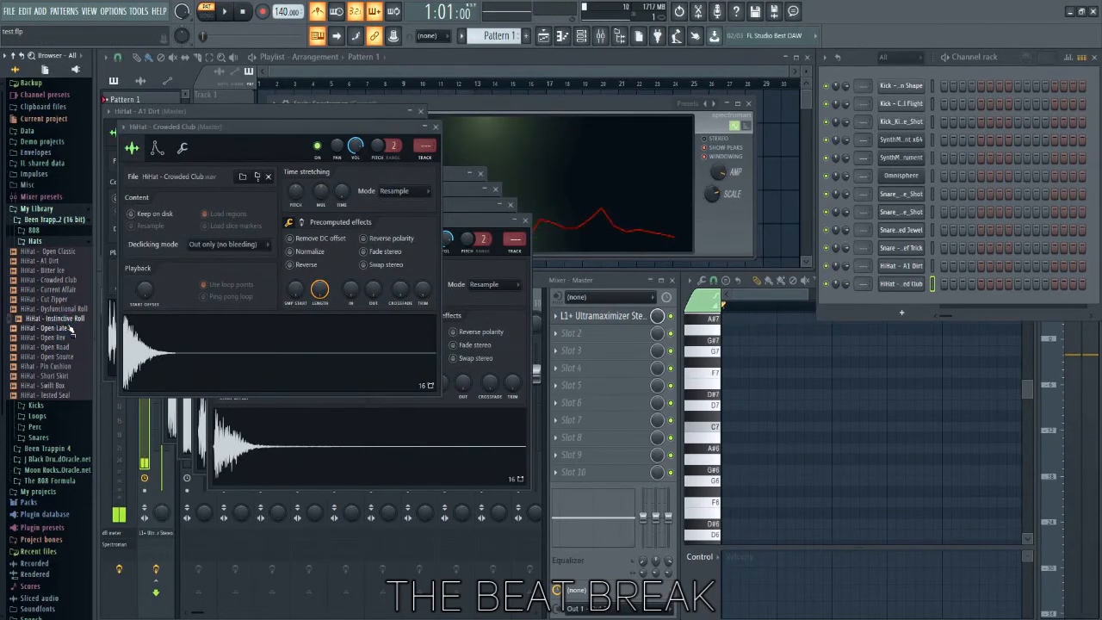
right_click(76, 326)
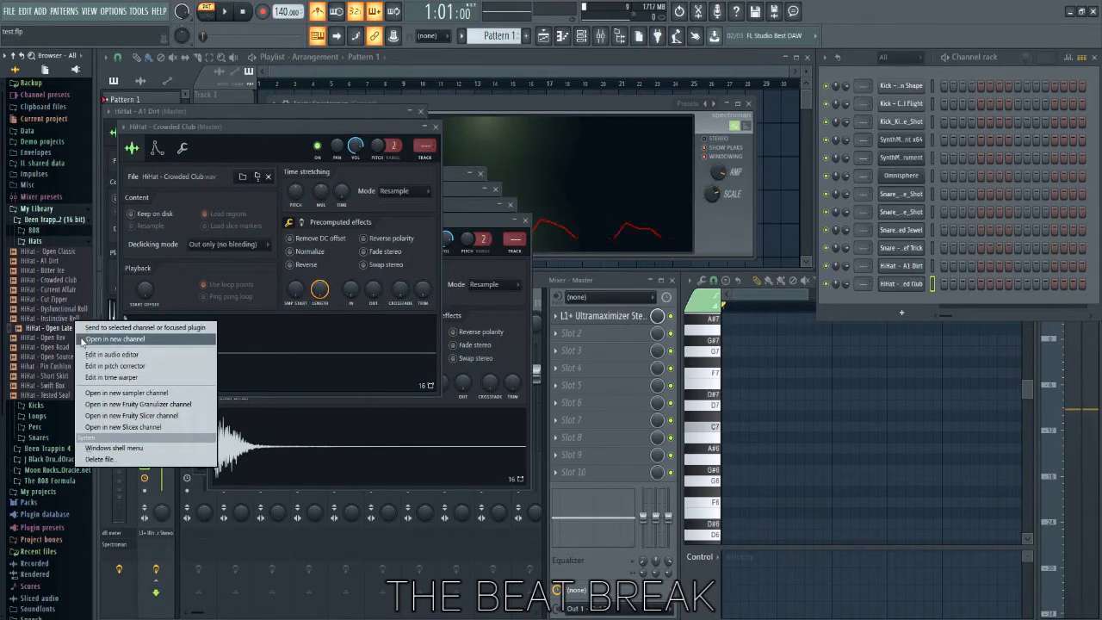
left_click(83, 339)
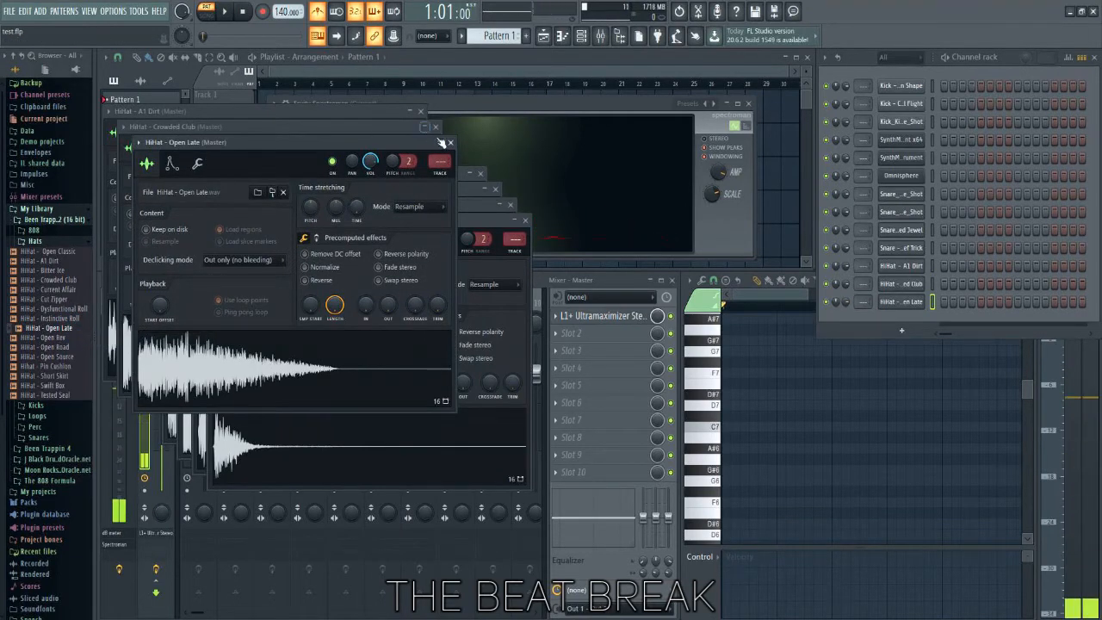
Close the sampler windows of HiHat - Open Late, HiHat - Crowded Club and HiHat - A1 Dirt.
left_click(451, 142)
left_click(435, 127)
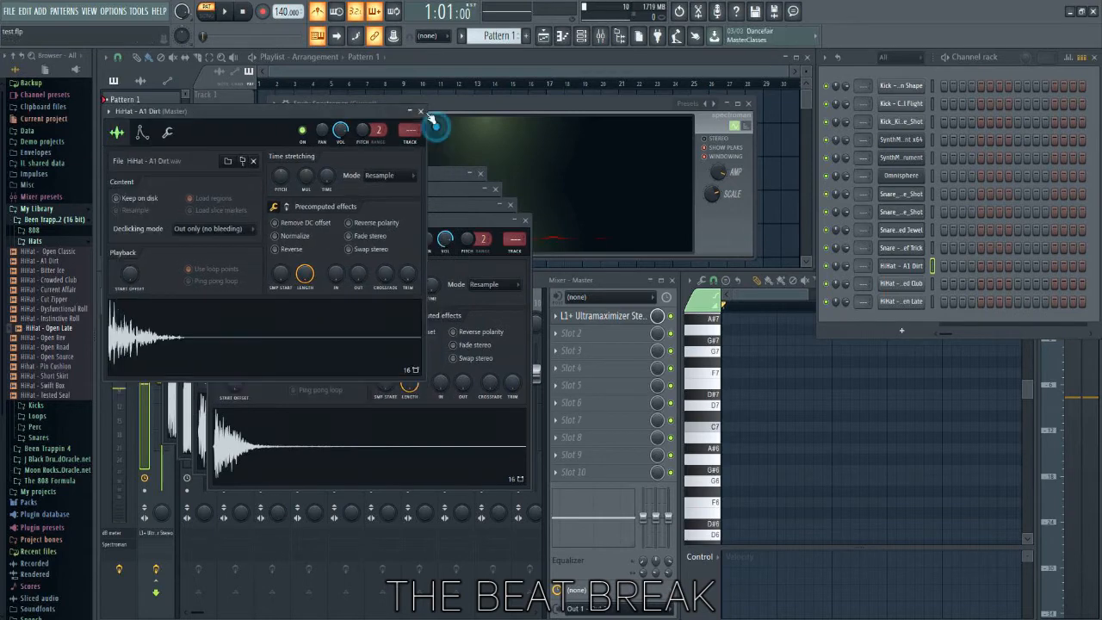
left_click(422, 111)
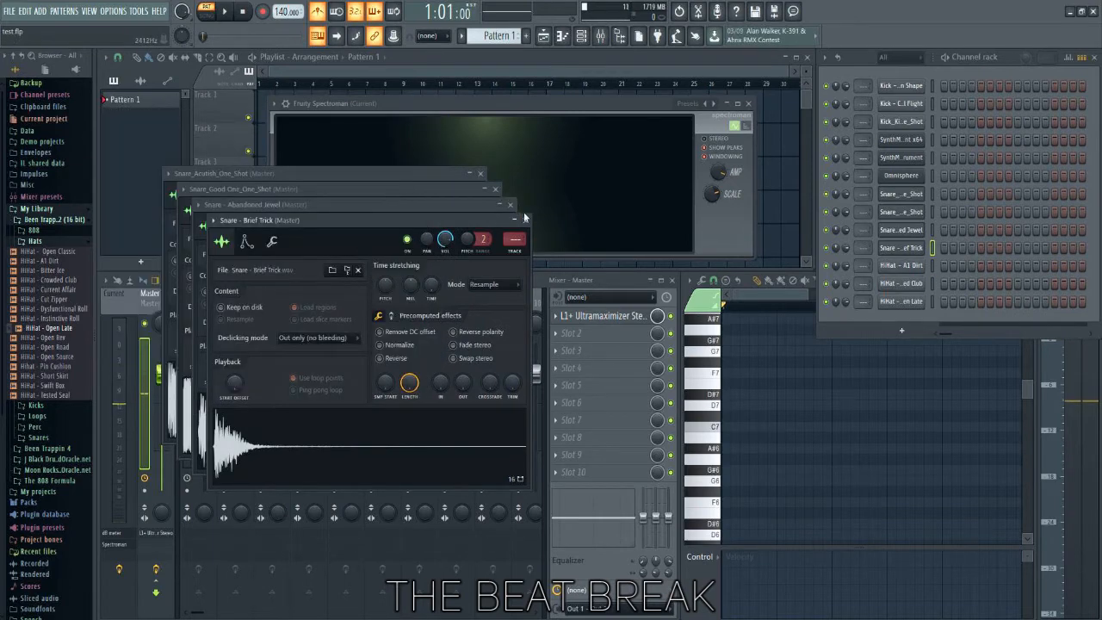
Collapse the Hats folder, open the 808 folder of Been Trappin 2 (16 bit), and audition its first two 808 samples.
left_click(41, 240)
left_click(33, 230)
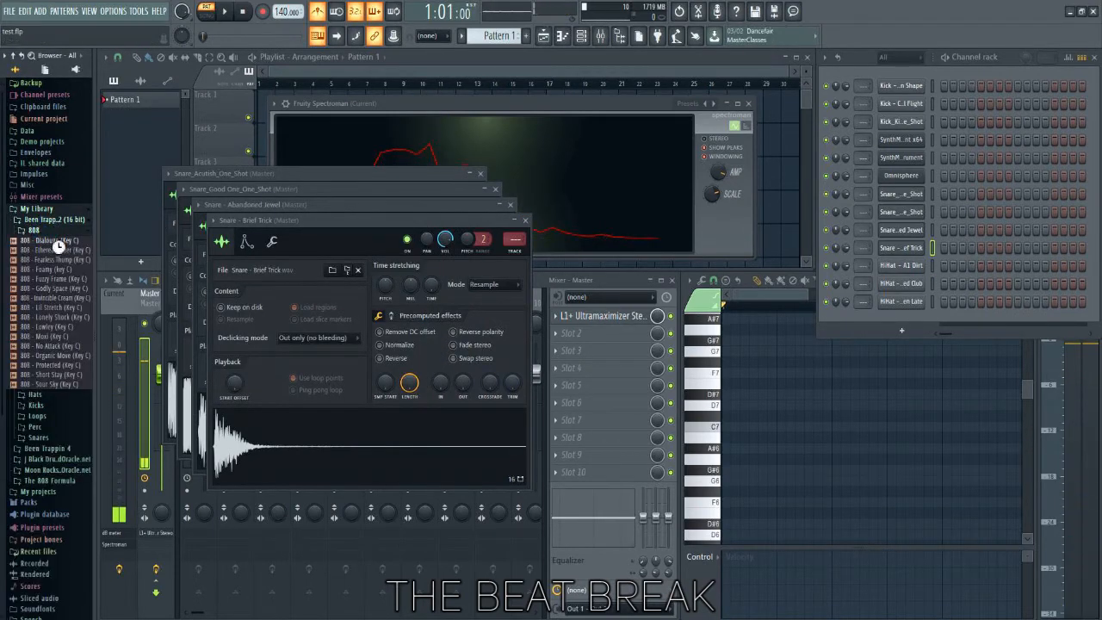
left_click(52, 240)
left_click(55, 250)
left_click(62, 231)
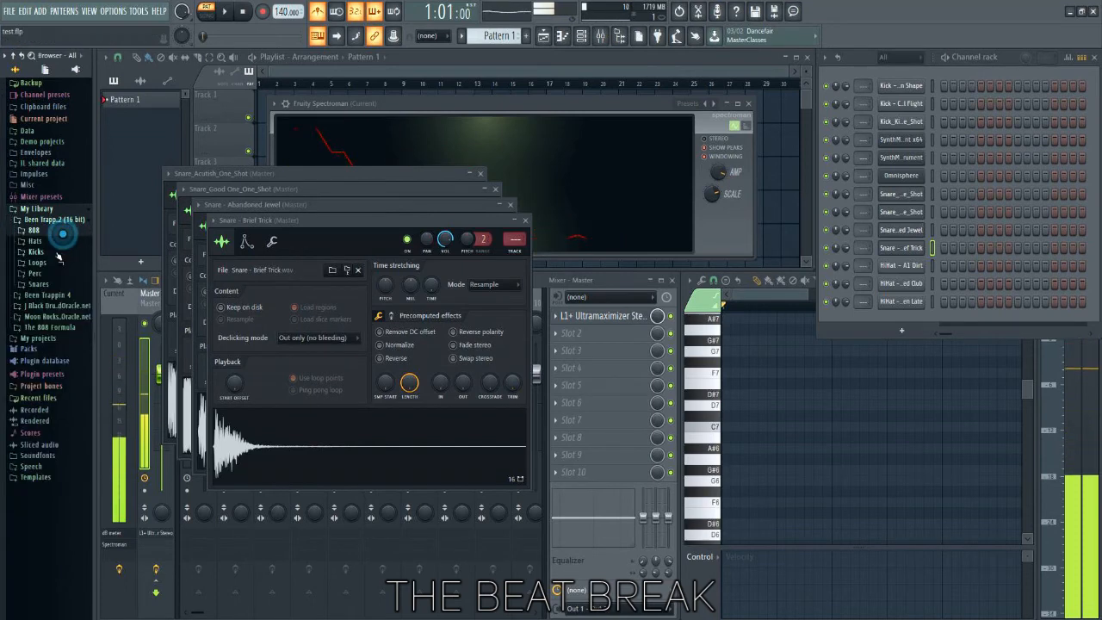
left_click(54, 230)
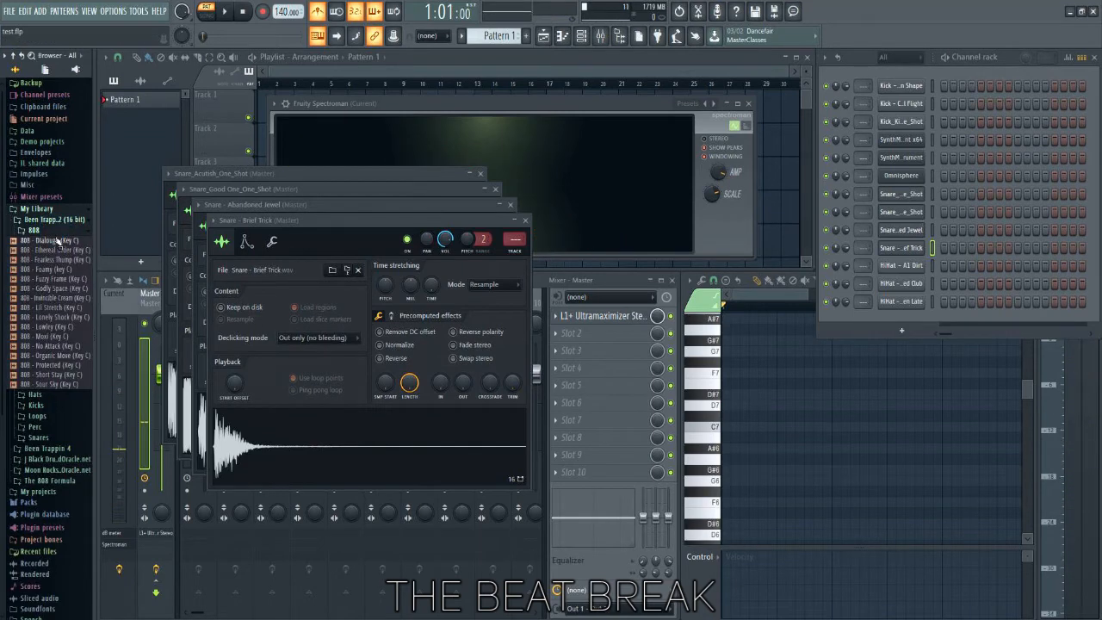
Audition 808 - Fearless Thump (Key C) and add it to the channel rack as a new channel.
left_click(64, 260)
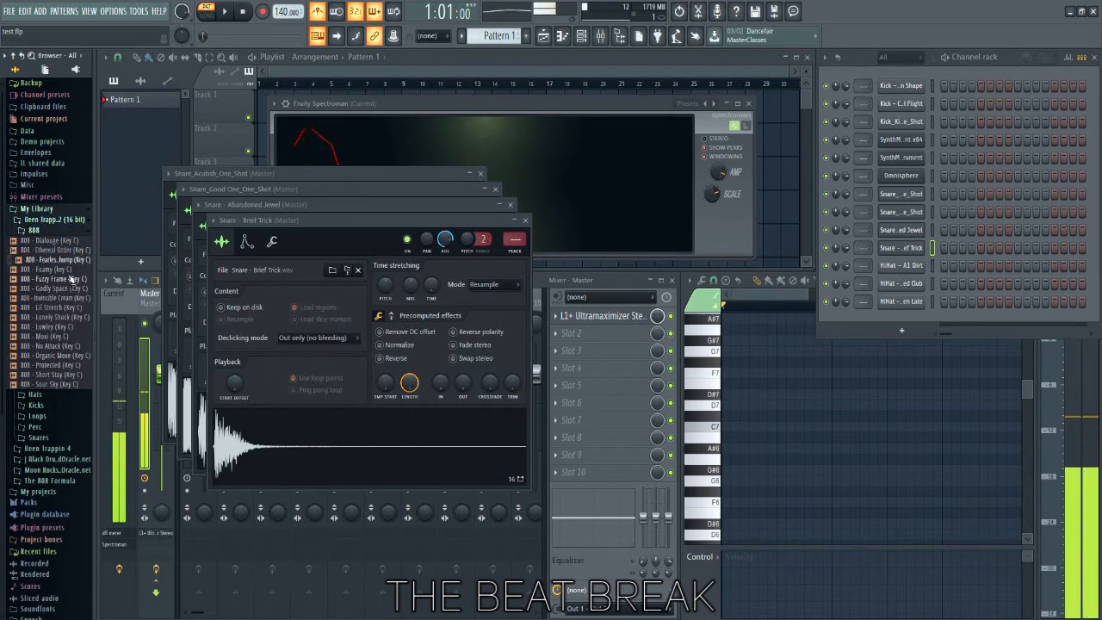
right_click(71, 264)
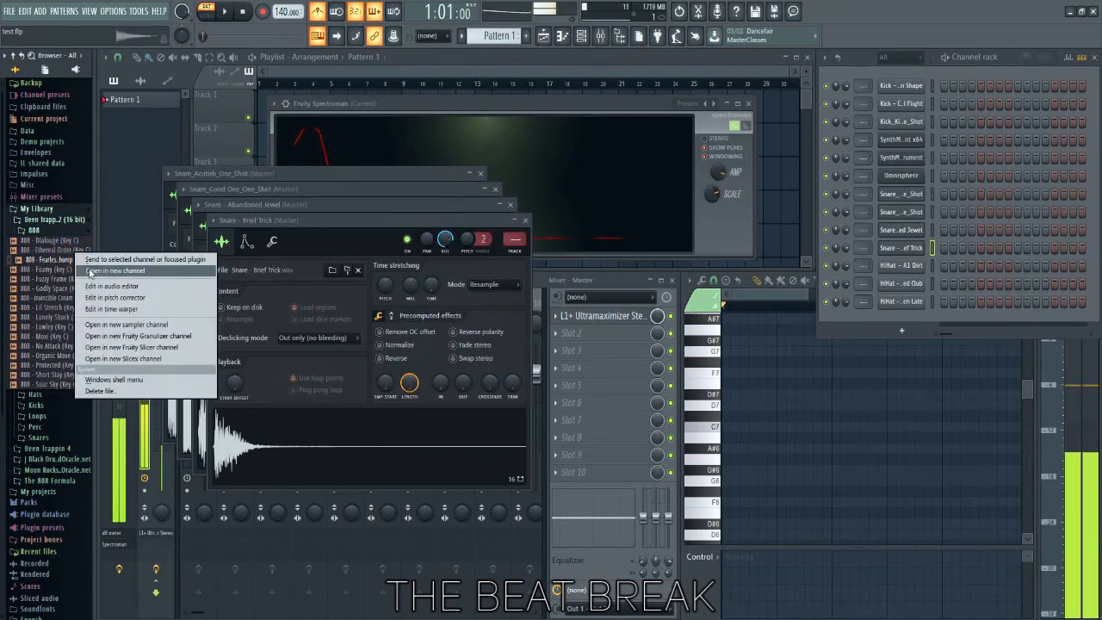
left_click(76, 258)
Collapse the Been Trappin 2 (16 bit) folder, open The 808 Formula folder, and audition 3 Ring Circuits 808.
left_click(58, 229)
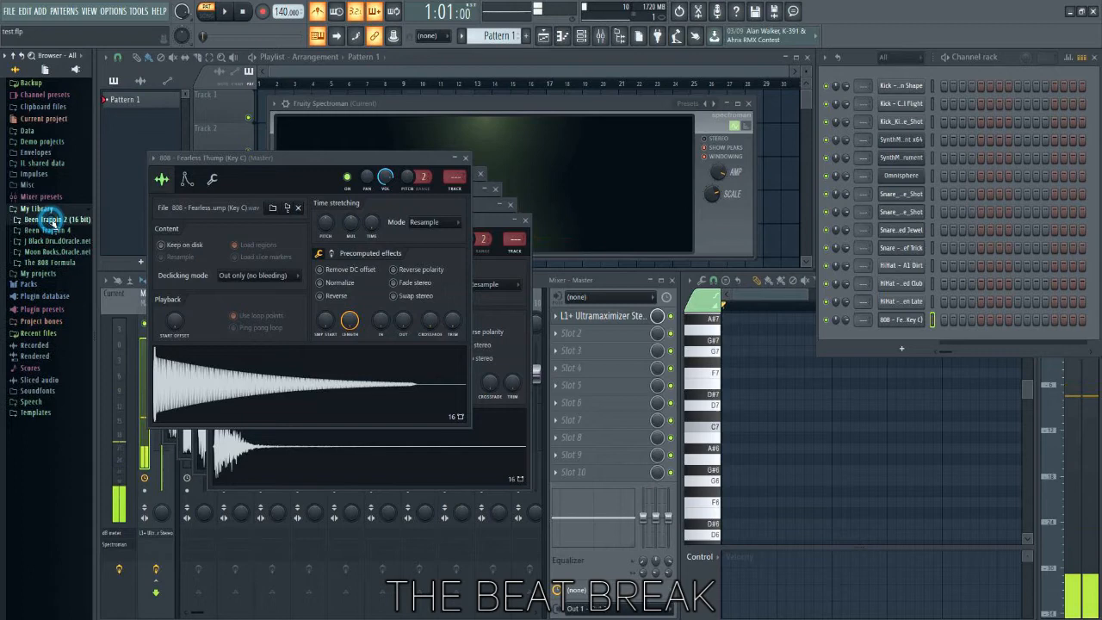
left_click(49, 262)
left_click(57, 273)
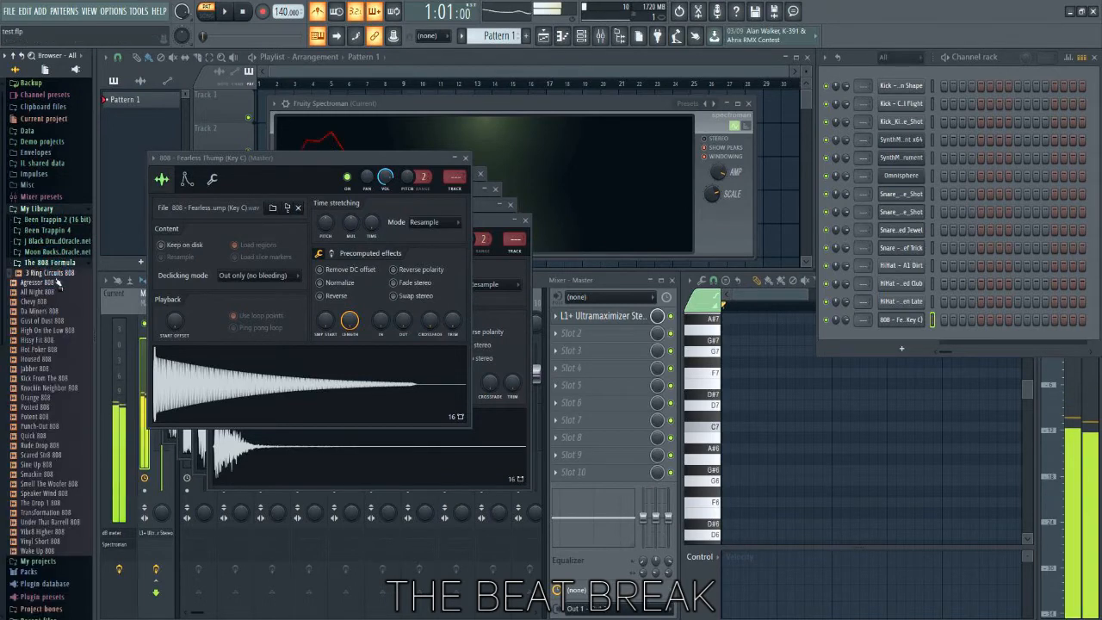
Audition Da Miners 808 and add it to the channel rack as a new channel.
left_click(50, 310)
right_click(55, 308)
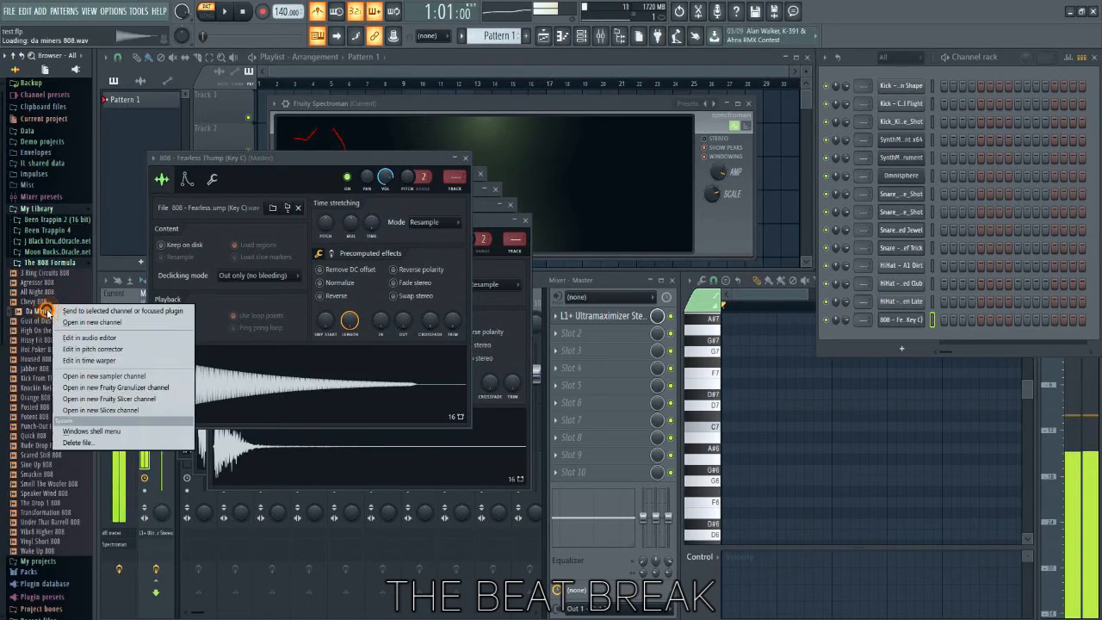
left_click(65, 323)
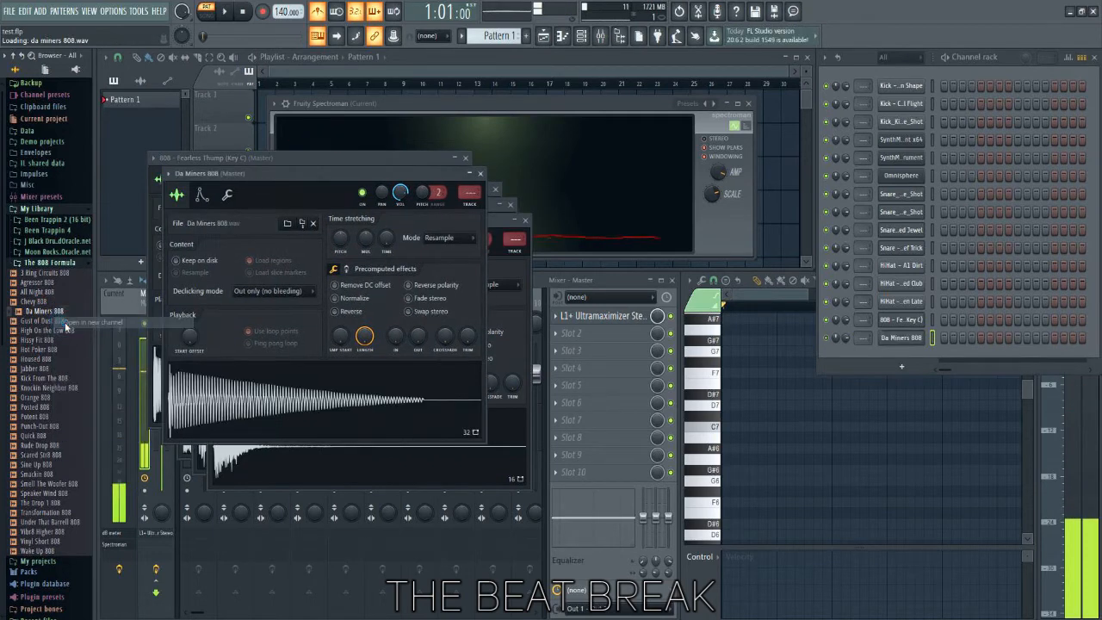
Collapse The 808 Formula folder, open the 808s folder of Been Trappin 4, and audition its 808 samples.
left_click(57, 262)
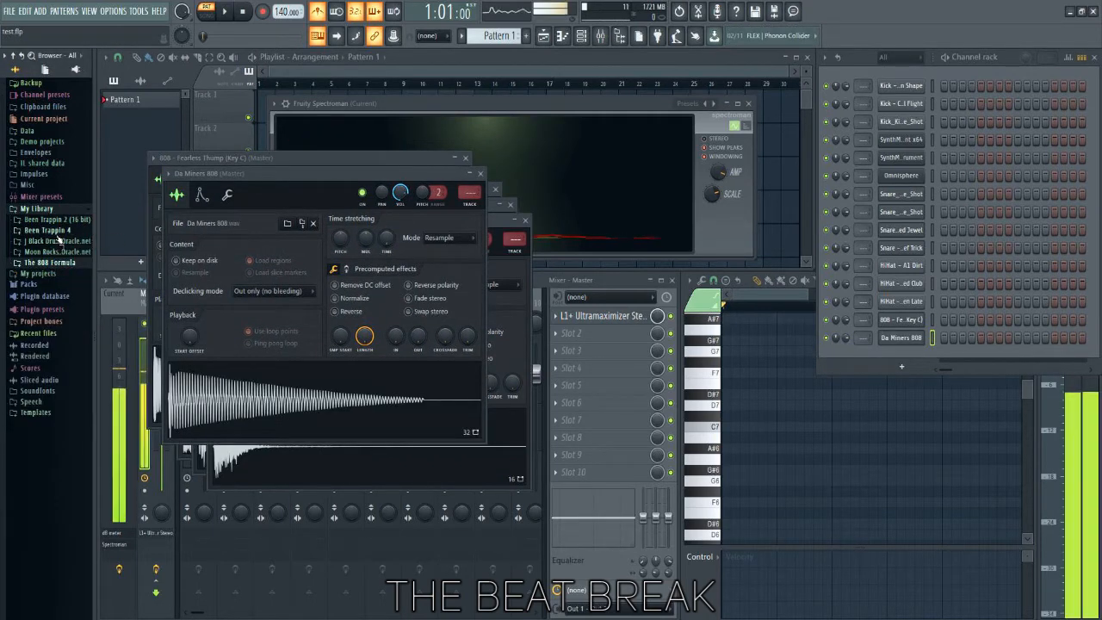
left_click(56, 232)
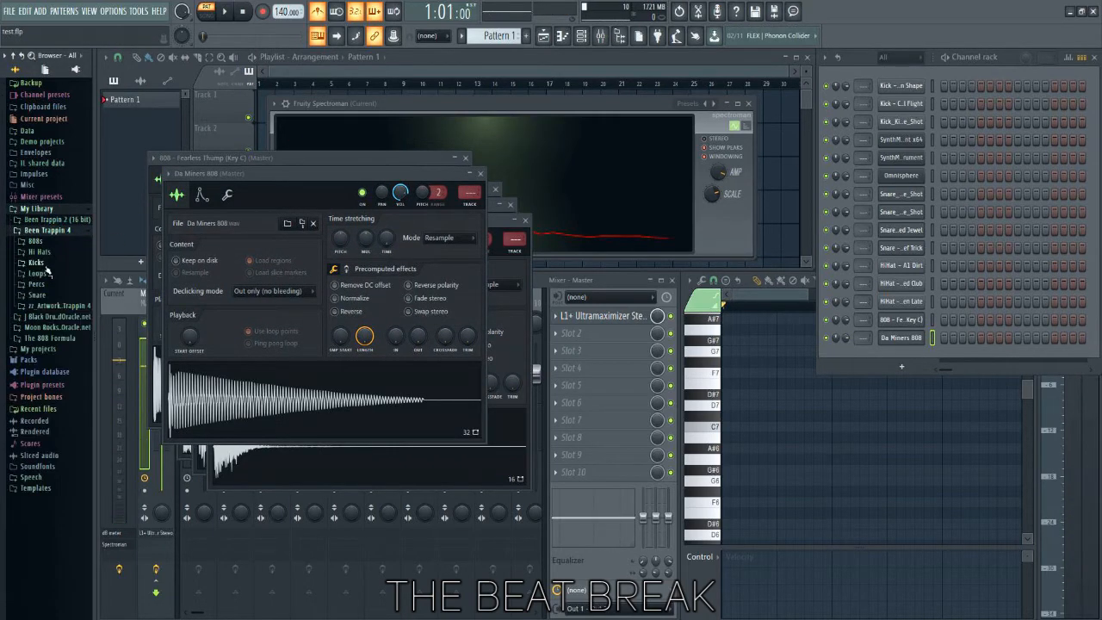
left_click(50, 242)
left_click(55, 260)
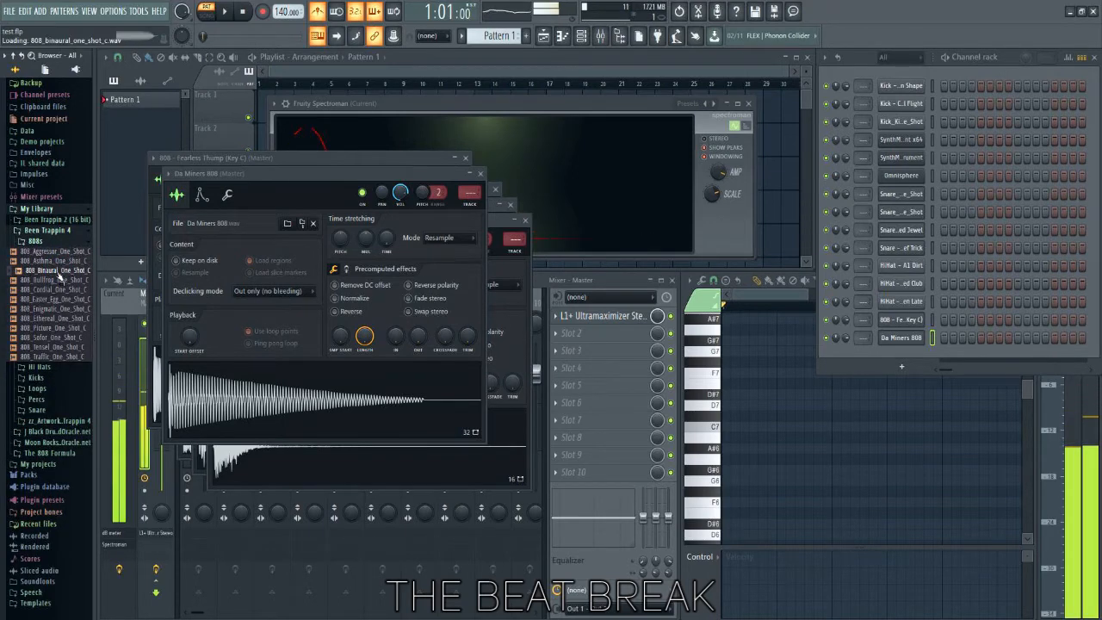
Audition 808_Bullfrog_One_Shot_C and add it to the channel rack as a new channel.
left_click(57, 280)
right_click(65, 283)
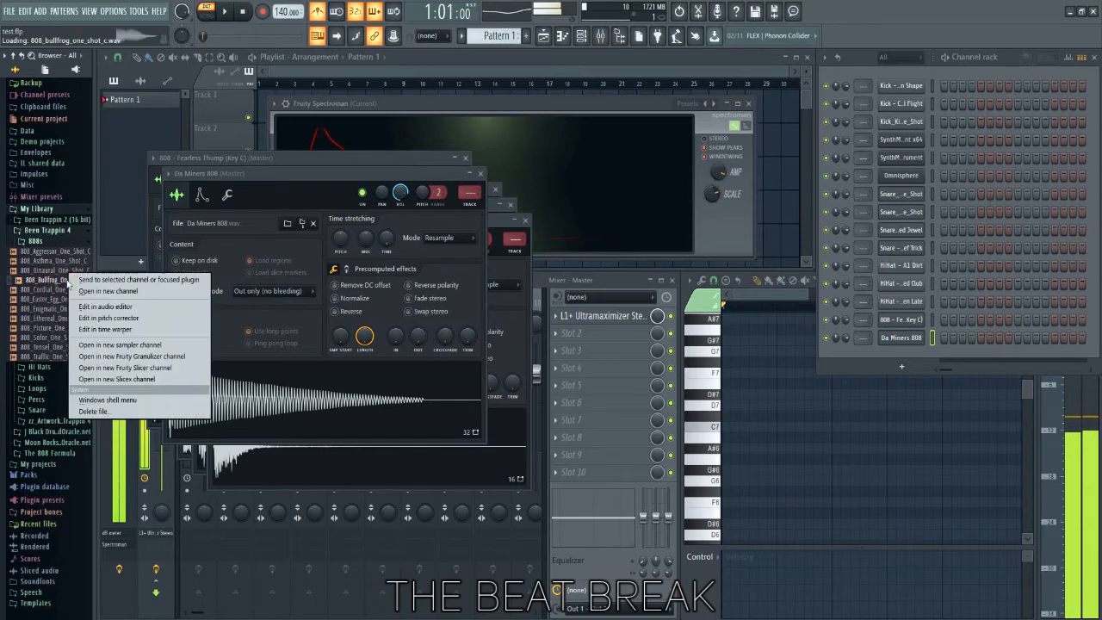
left_click(111, 307)
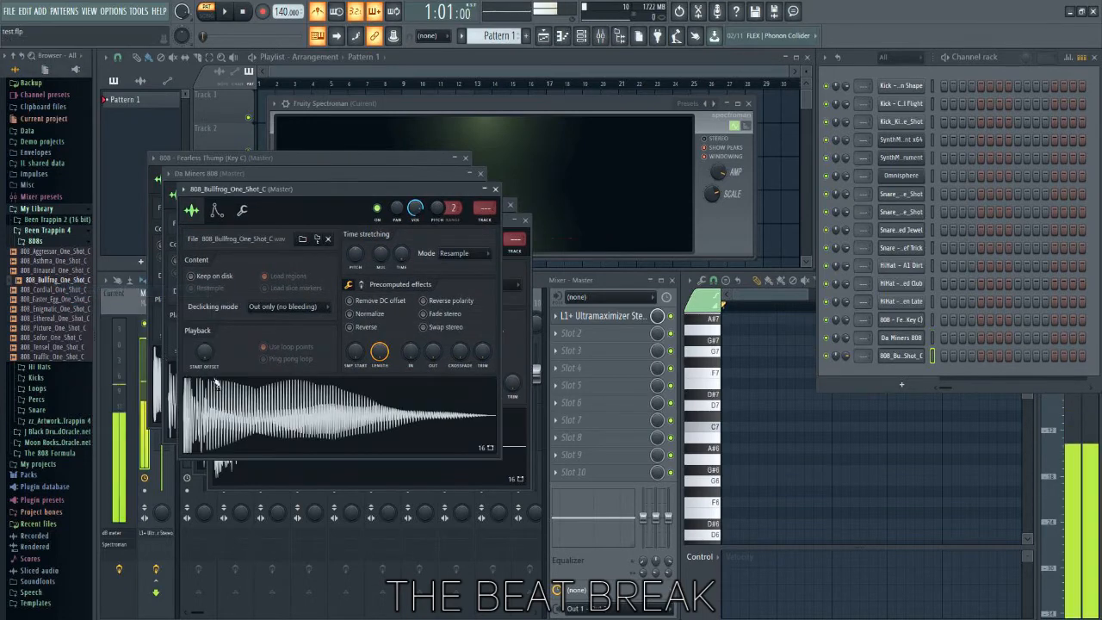
Close all the open sampler channel windows for the loaded 808 and snare samples.
left_click(496, 189)
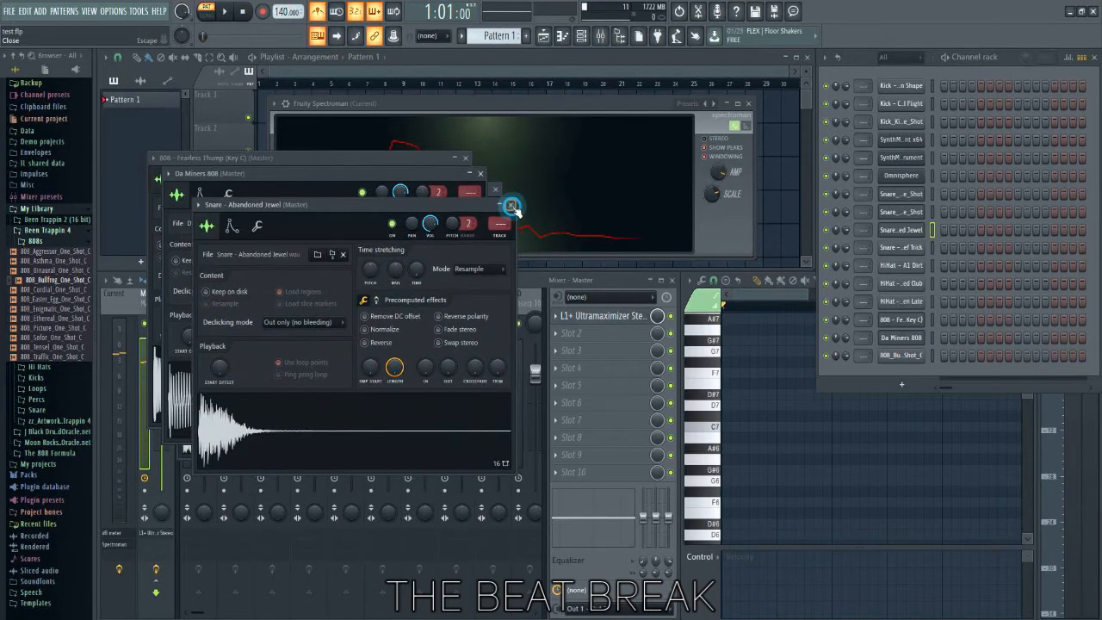
left_click(512, 207)
left_click(496, 189)
left_click(481, 173)
left_click(467, 160)
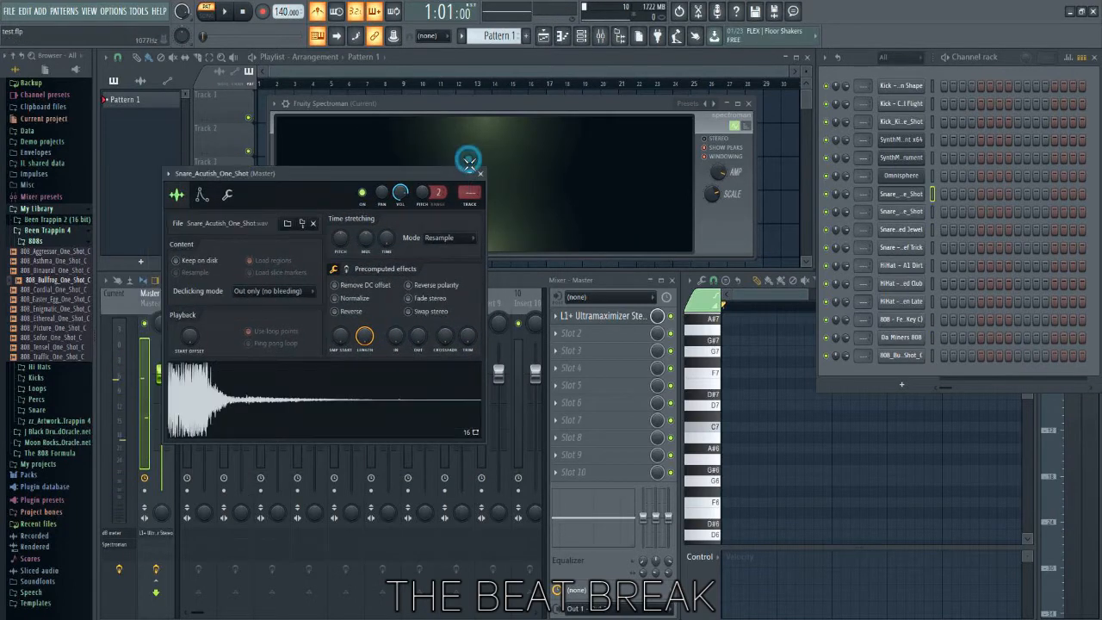
left_click(482, 175)
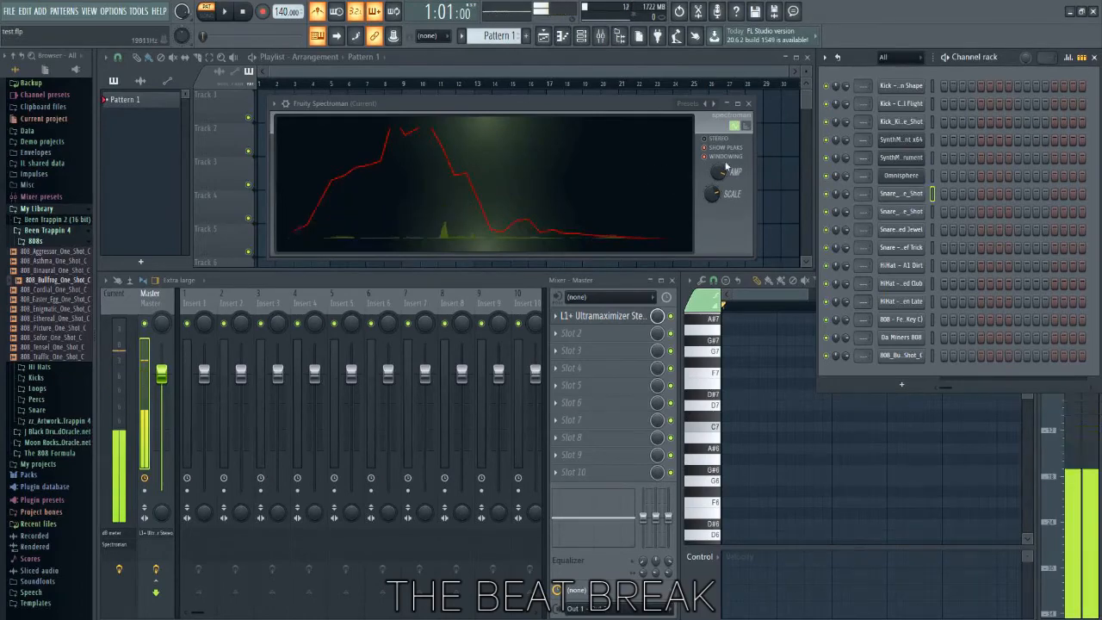
Open the first SynthMaster channel's plugin window, reposition it higher, and show its preset browser.
left_click(903, 139)
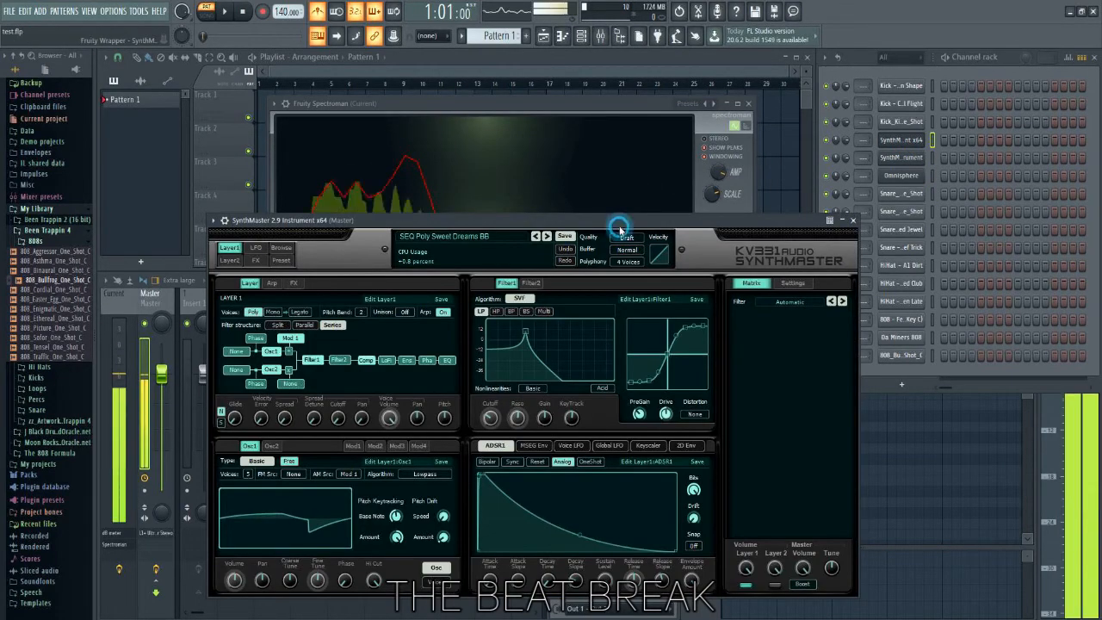
left_click_drag(625, 223, 587, 167)
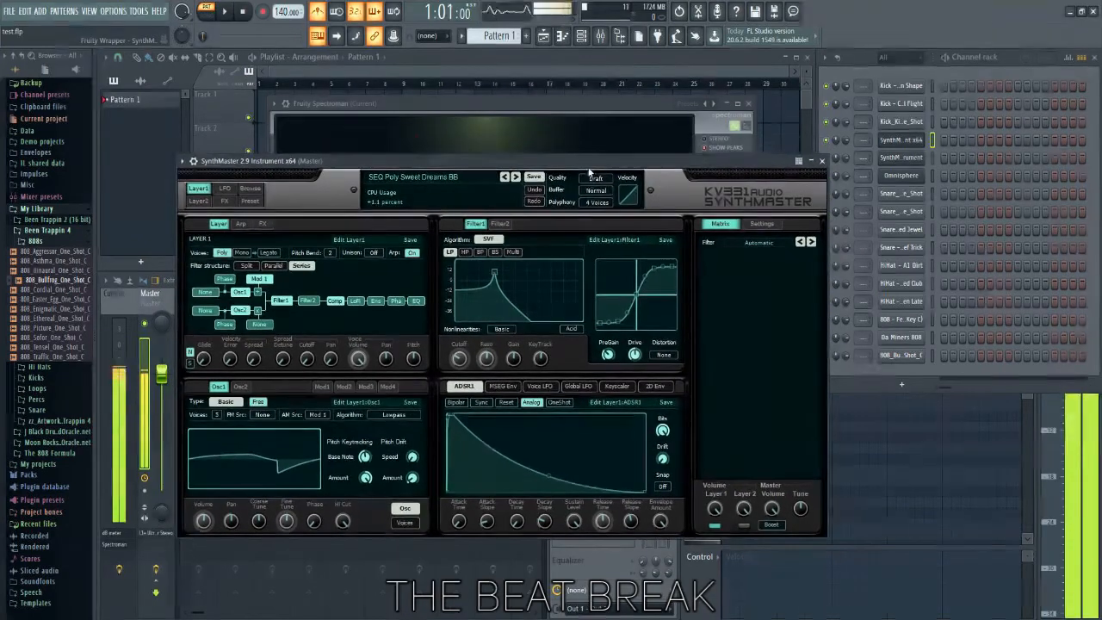
left_click(250, 189)
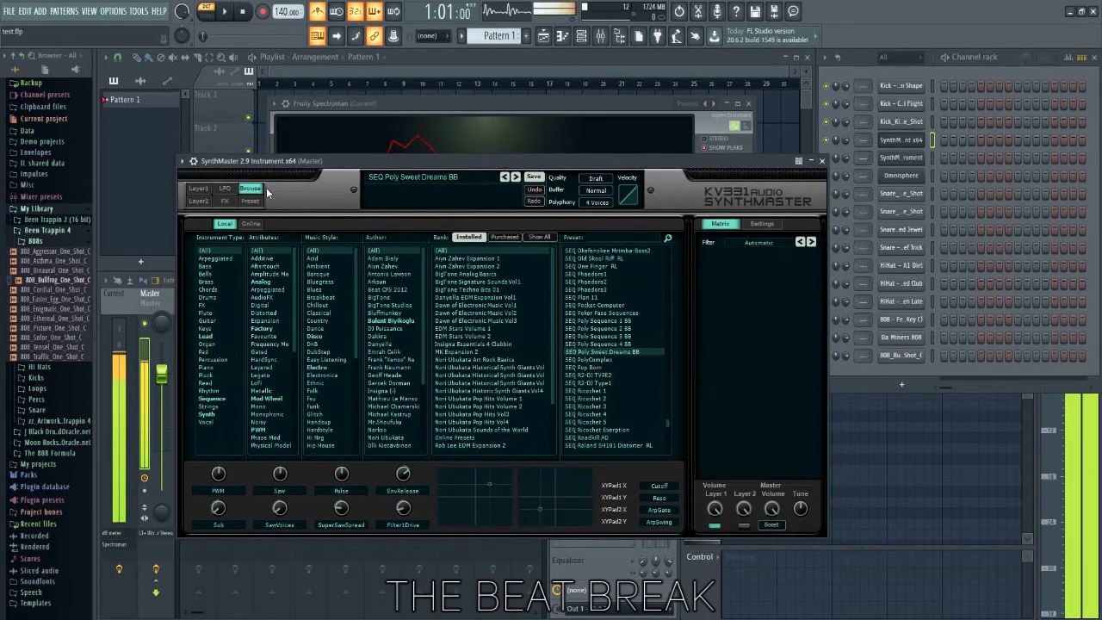
left_click(199, 188)
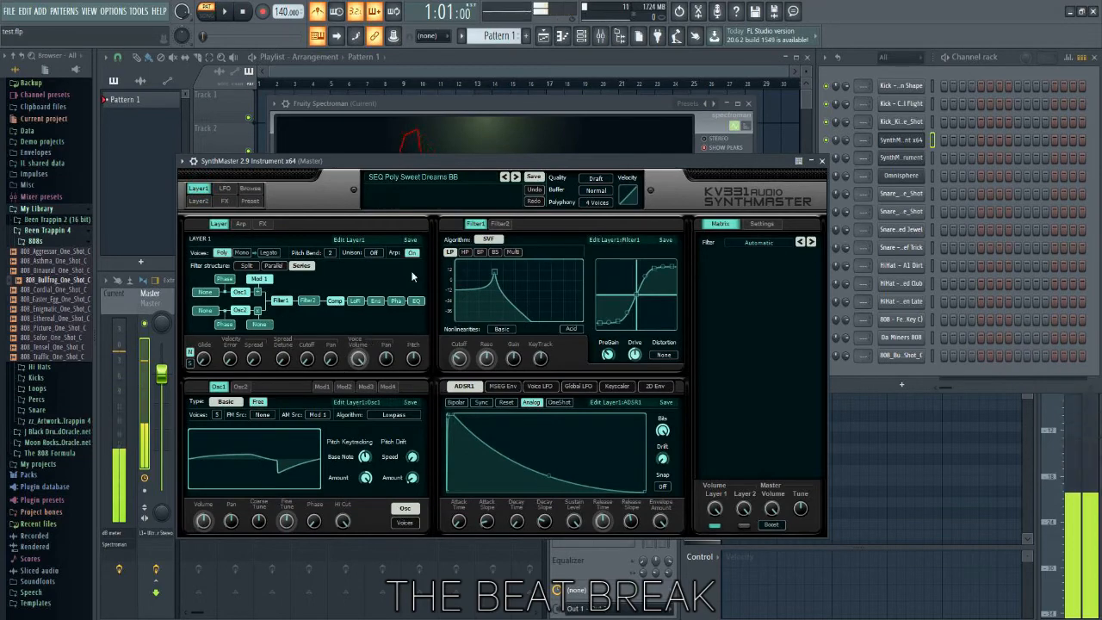
left_click(258, 191)
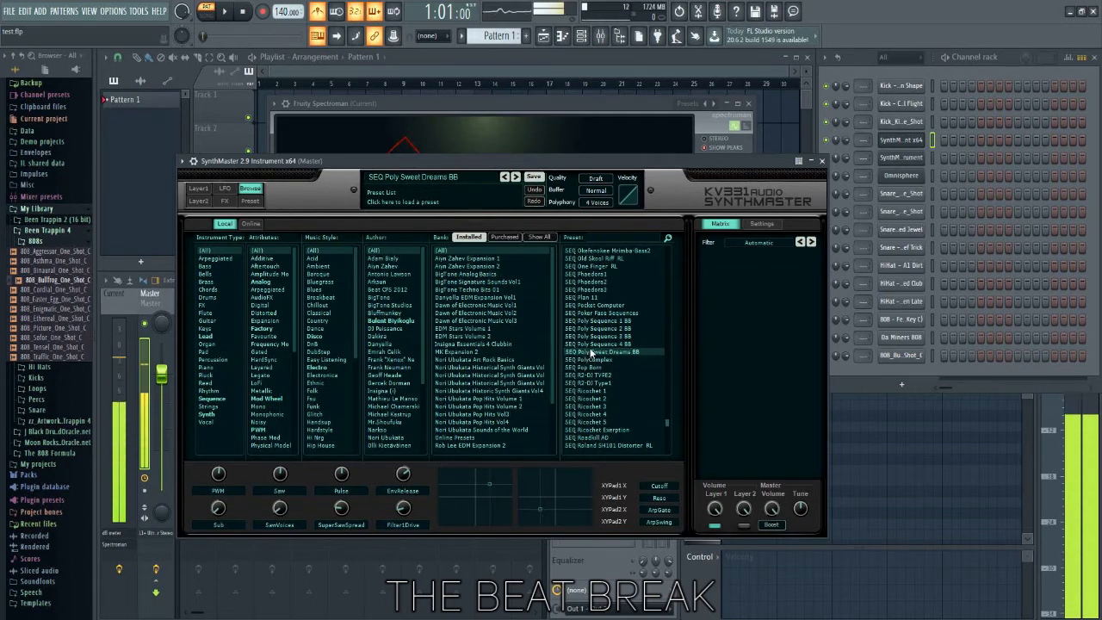
Filter the SynthMaster presets to Keys, then load KB Simple 80s and add it to the favourites.
left_click(214, 329)
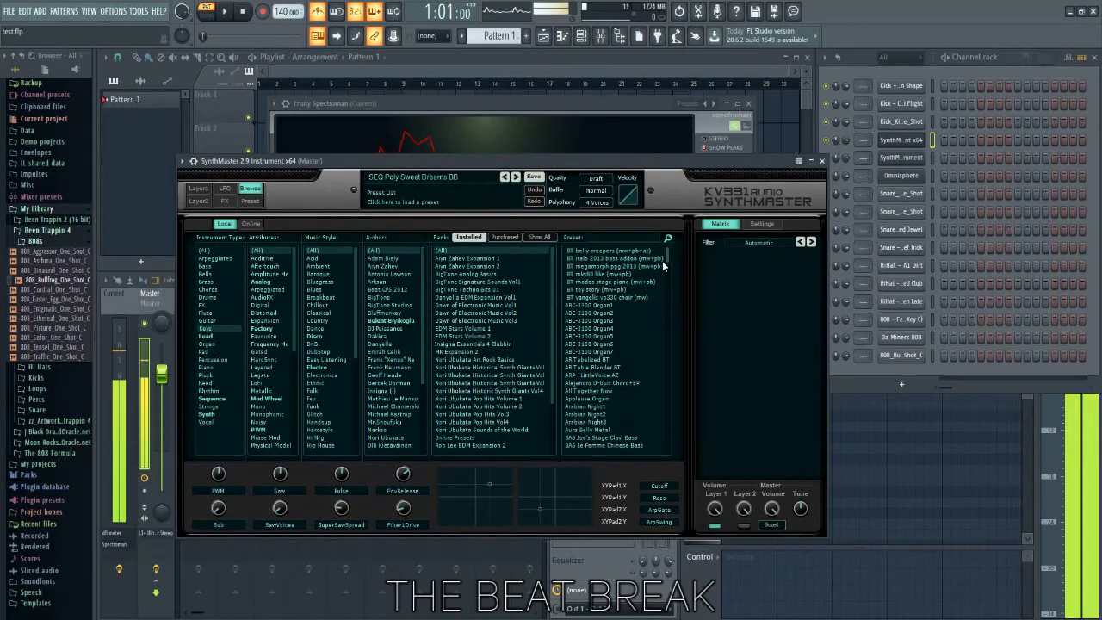
left_click_drag(668, 258, 660, 302)
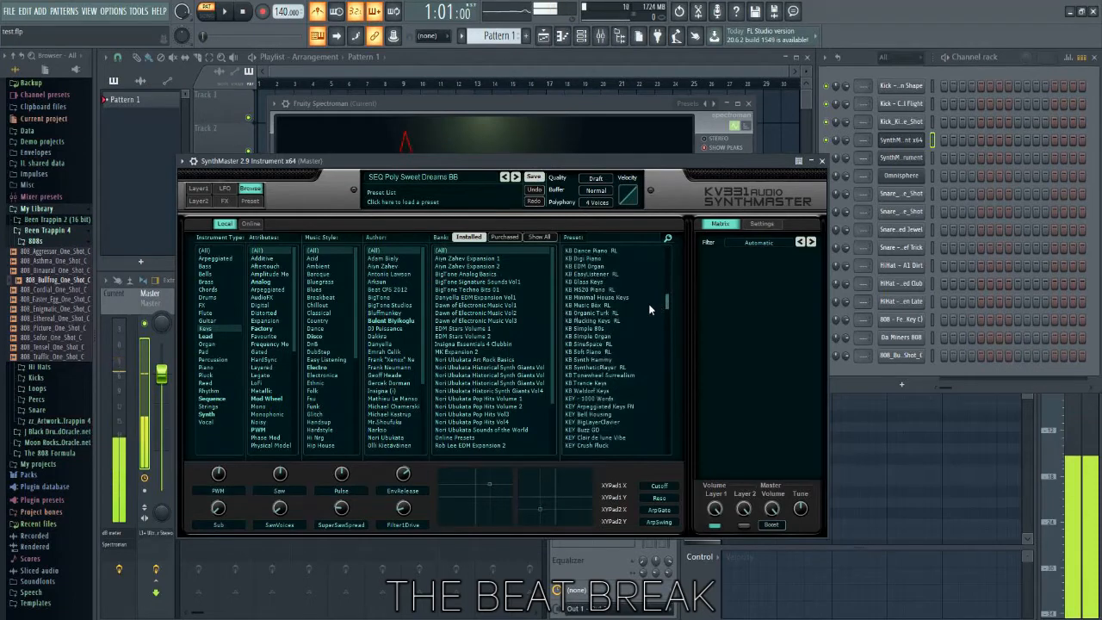
left_click(608, 327)
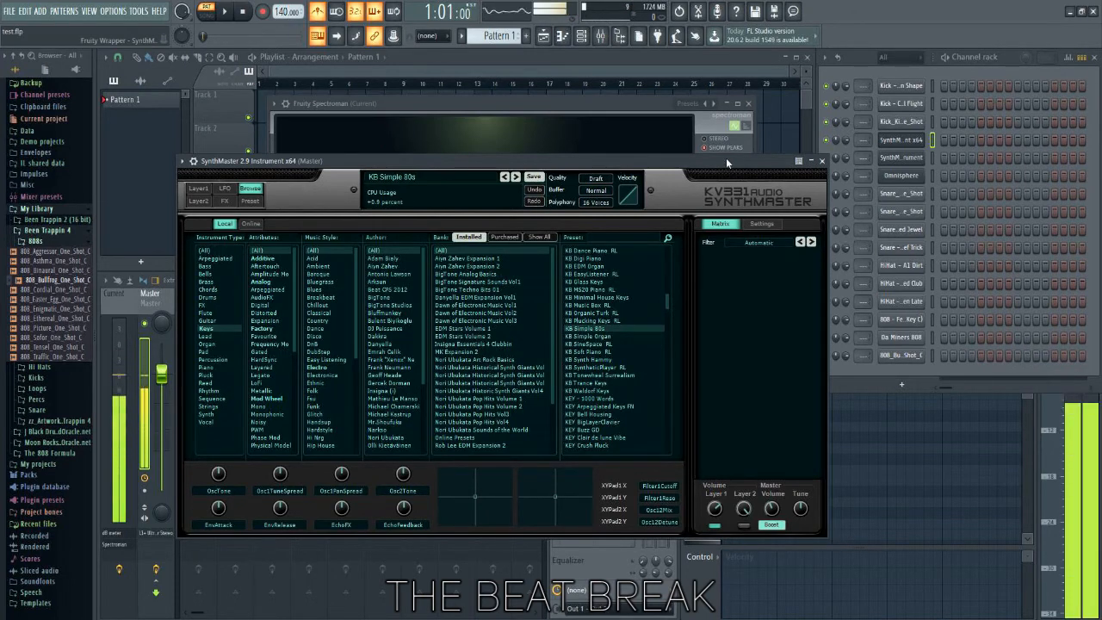
right_click(605, 332)
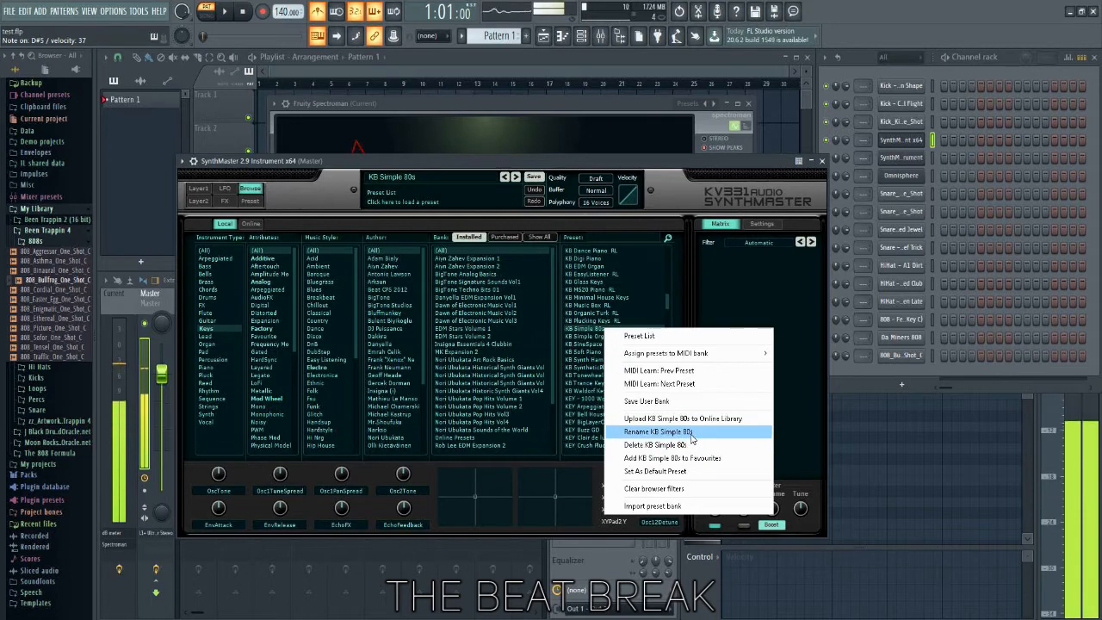
left_click(678, 460)
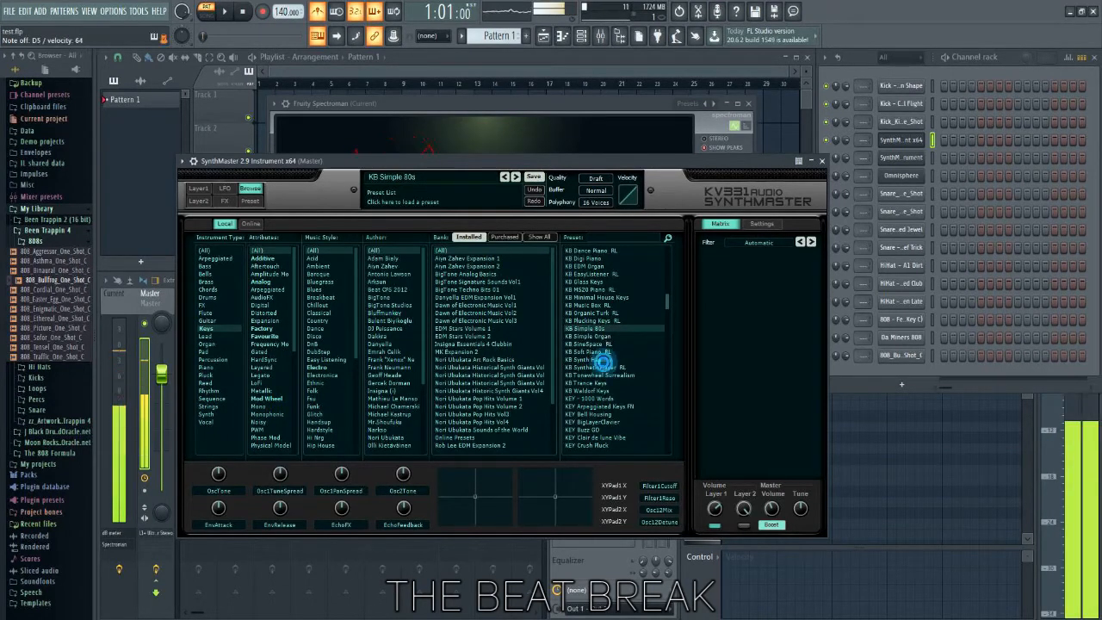
Audition the Keys presets KB SyntheticPlayer RL, KB Trance Keys and KB Waldorf Keys.
left_click(605, 367)
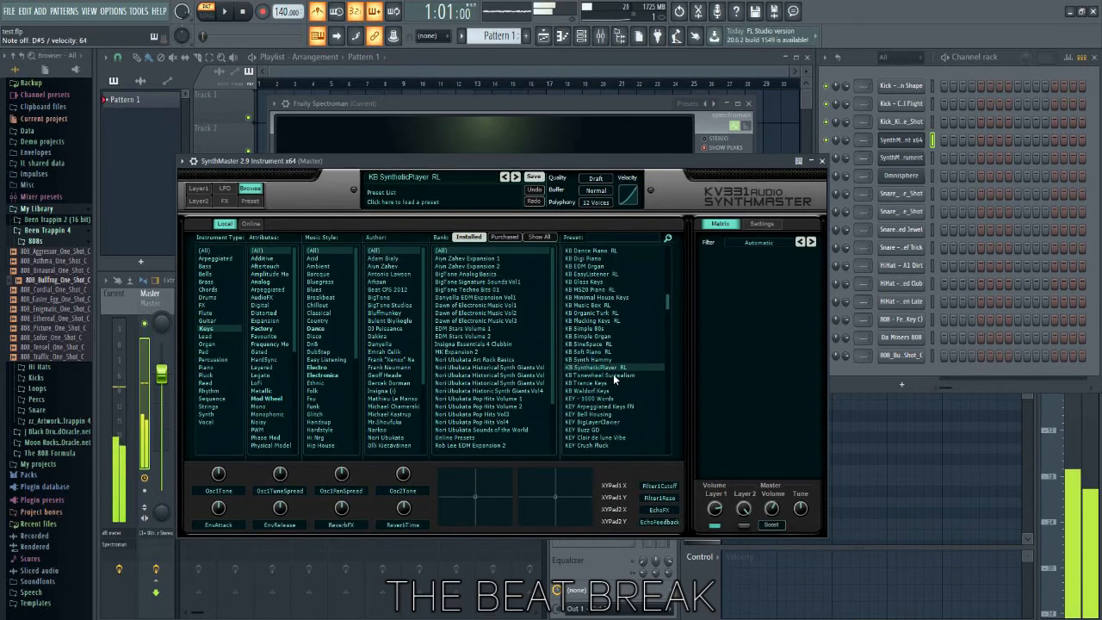
scroll(633, 332, "down", 3)
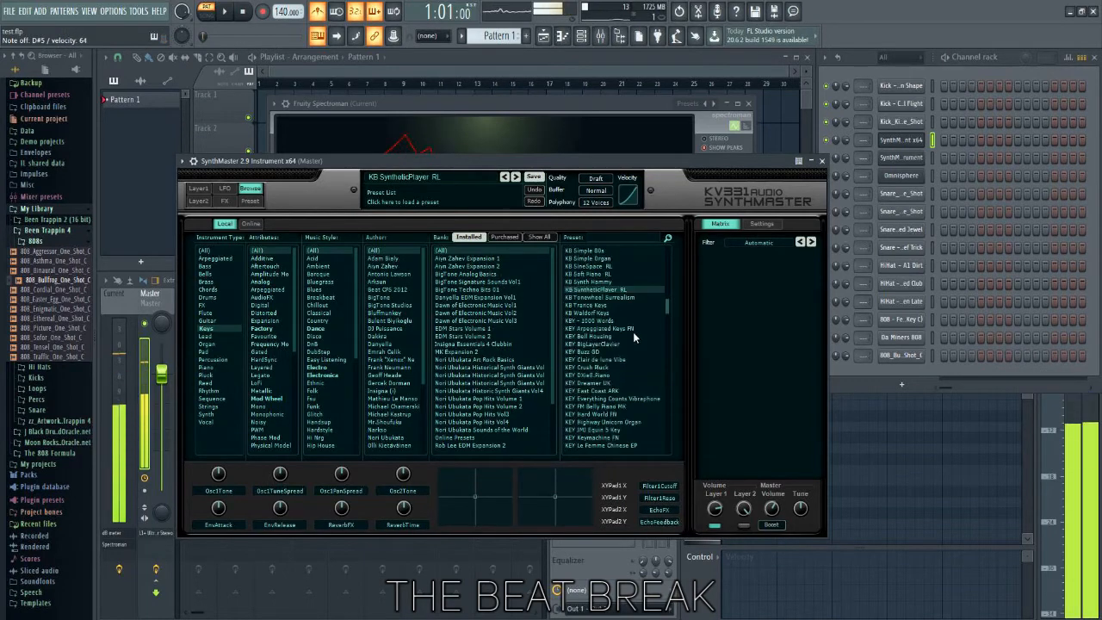
left_click(601, 306)
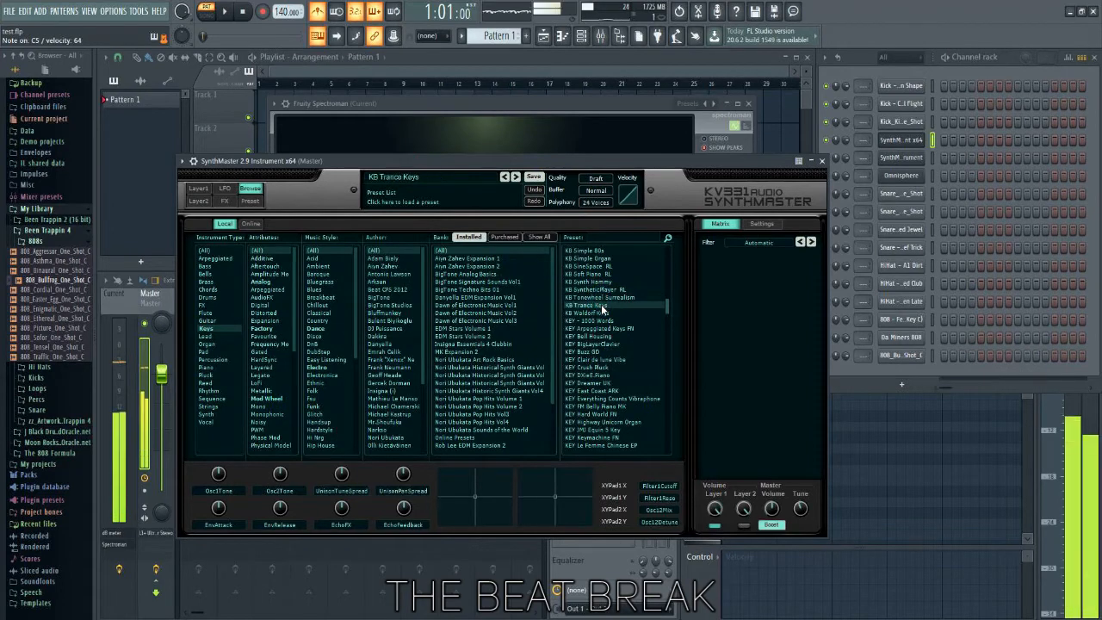
left_click(604, 313)
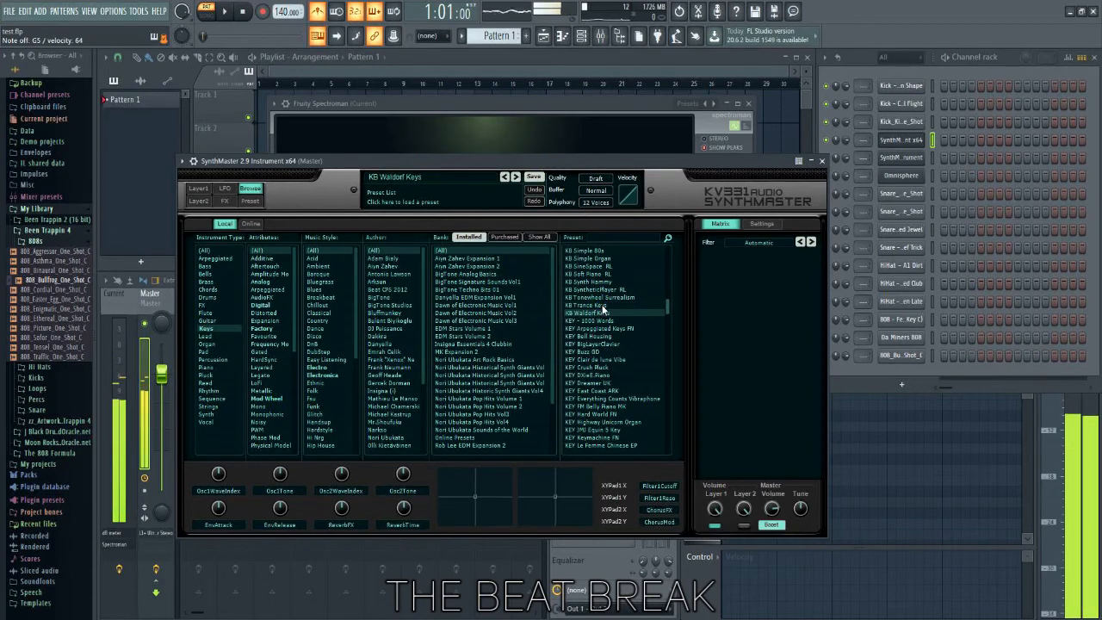
Load the KEY - 1000 Words preset and add it to the favourites.
key("Down")
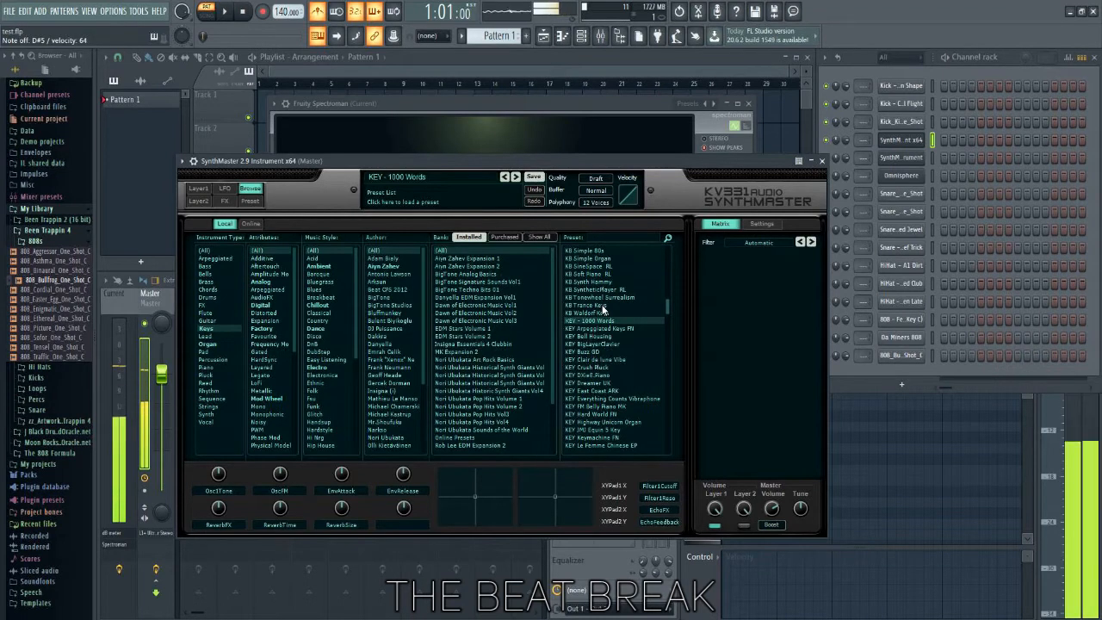
right_click(627, 325)
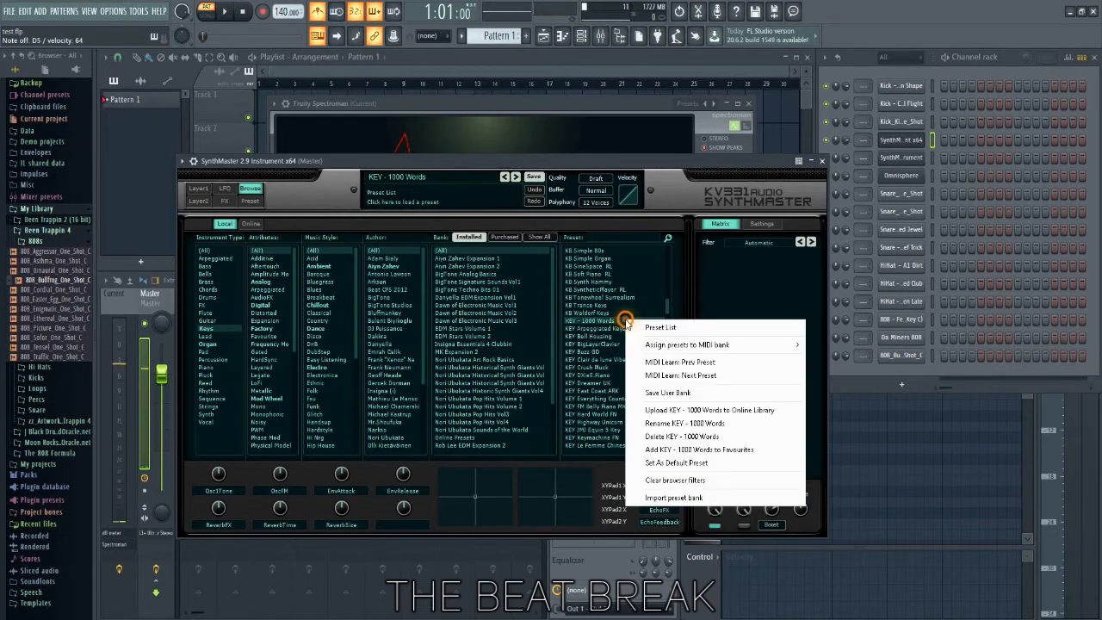
left_click(687, 449)
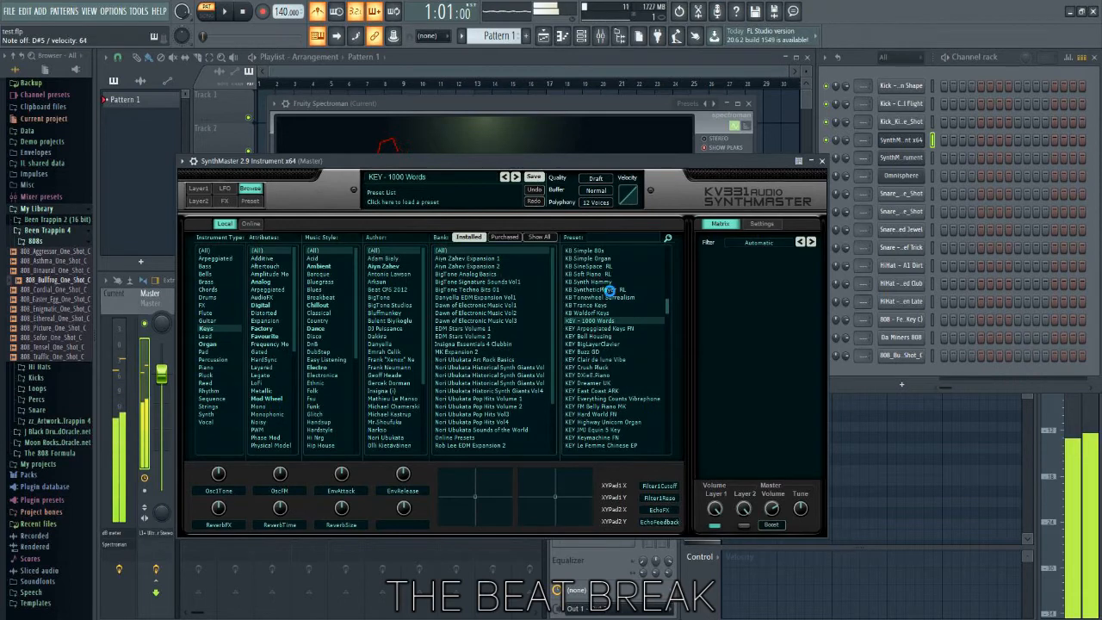
Audition KEY Arpeggiated Keys FN and KEY Bell Housing, and add KEY Bell Housing to the favourites.
key("Down")
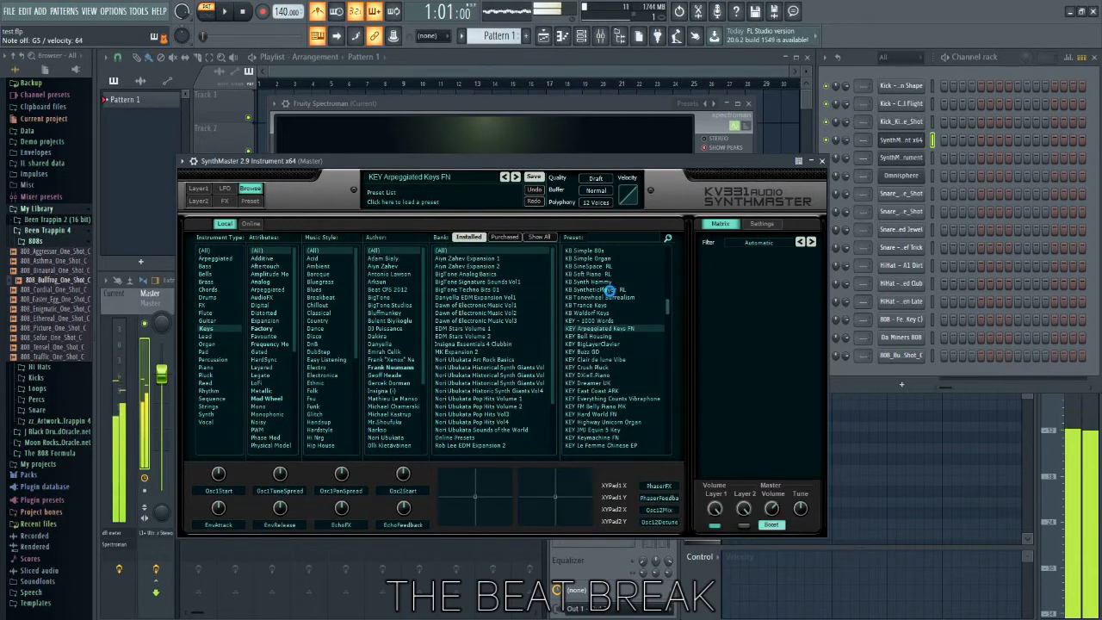
key("Down")
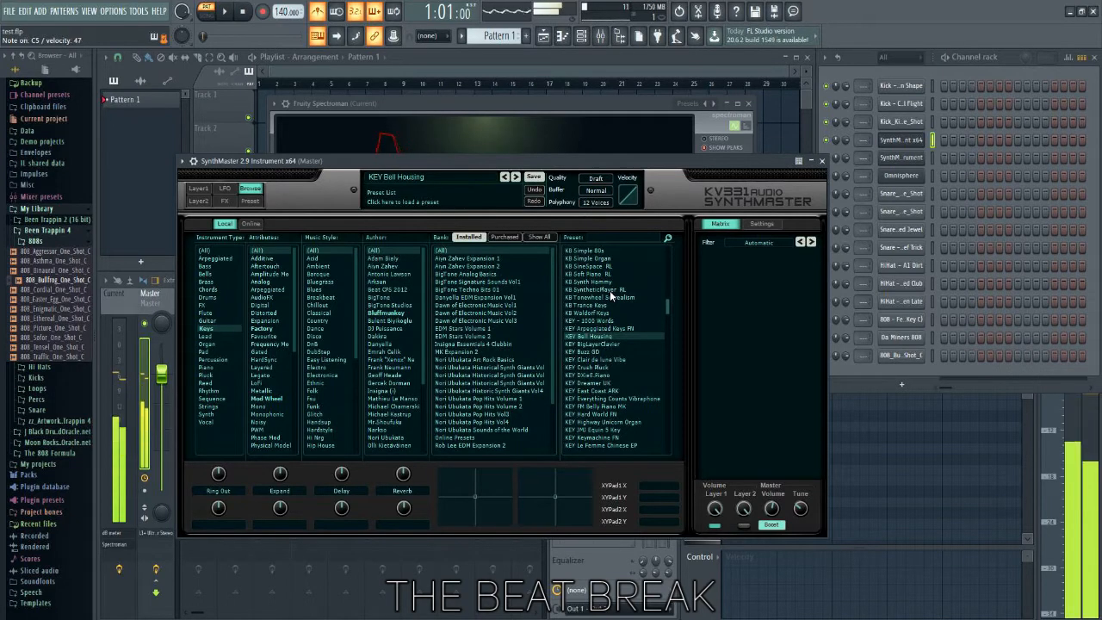
right_click(618, 338)
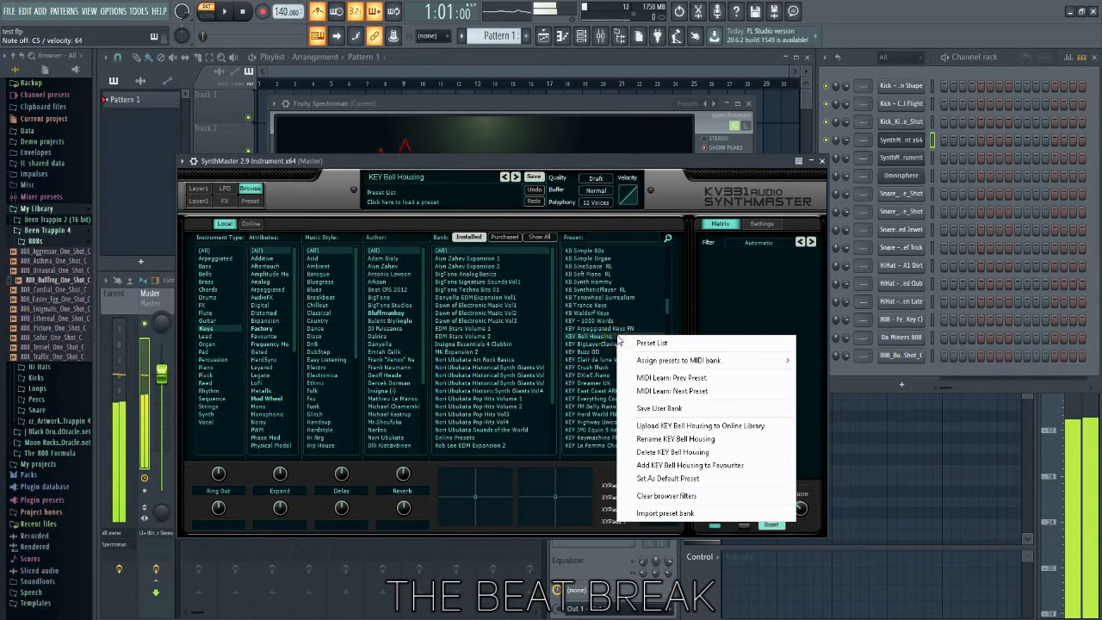
left_click(722, 467)
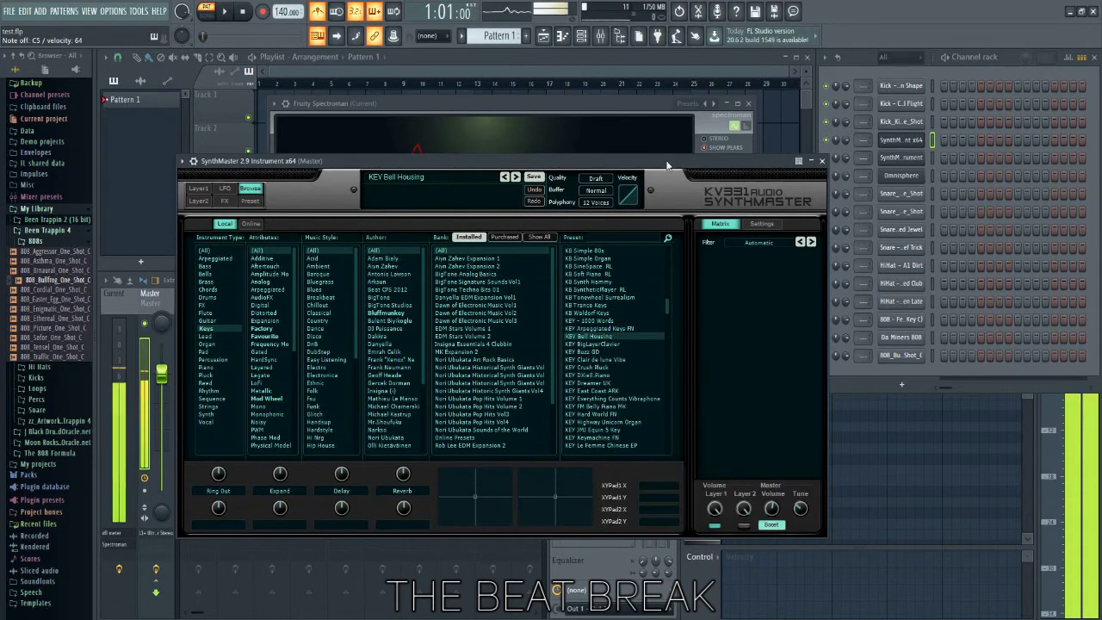
Load the DRM Forbidden Forest ARK preset from the SynthMaster favourites.
left_click(435, 185)
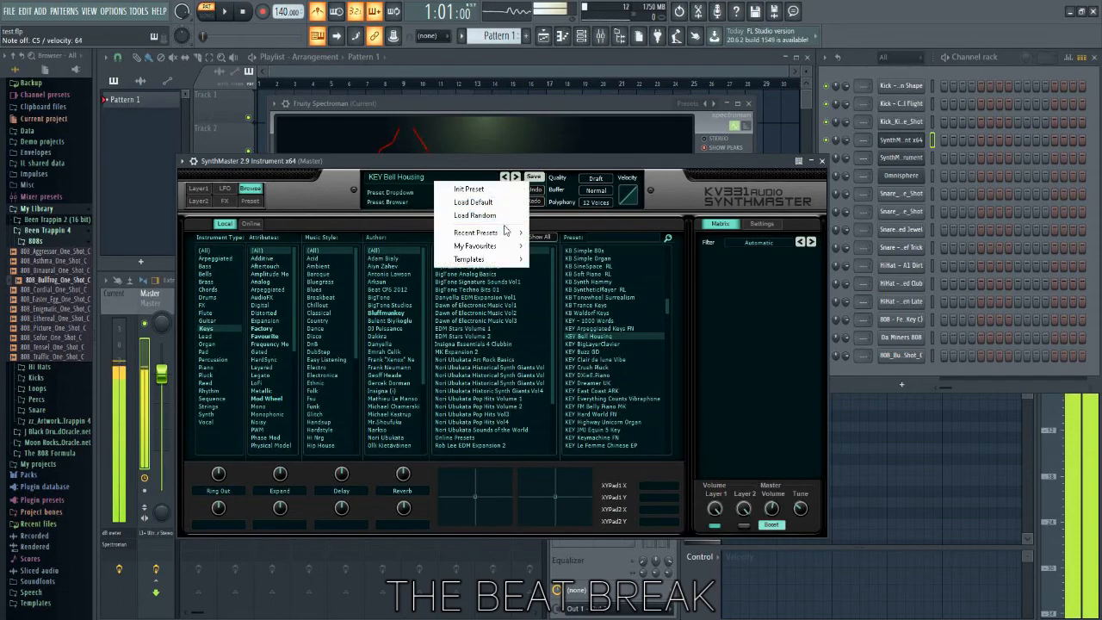
mouse_move(517, 248)
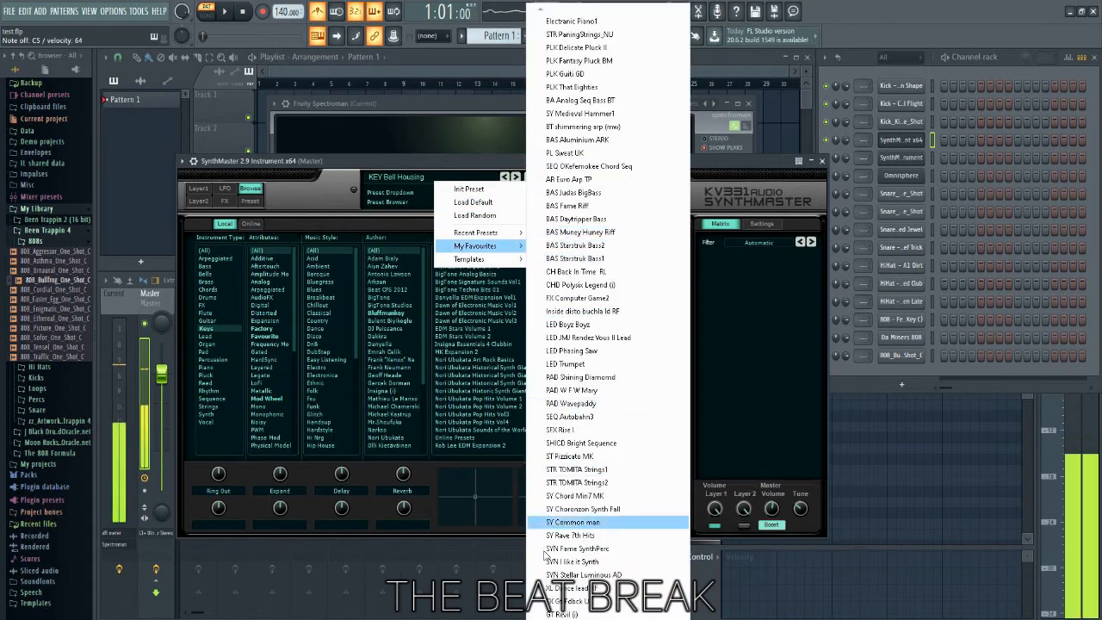
scroll(560, 592, "down", 5)
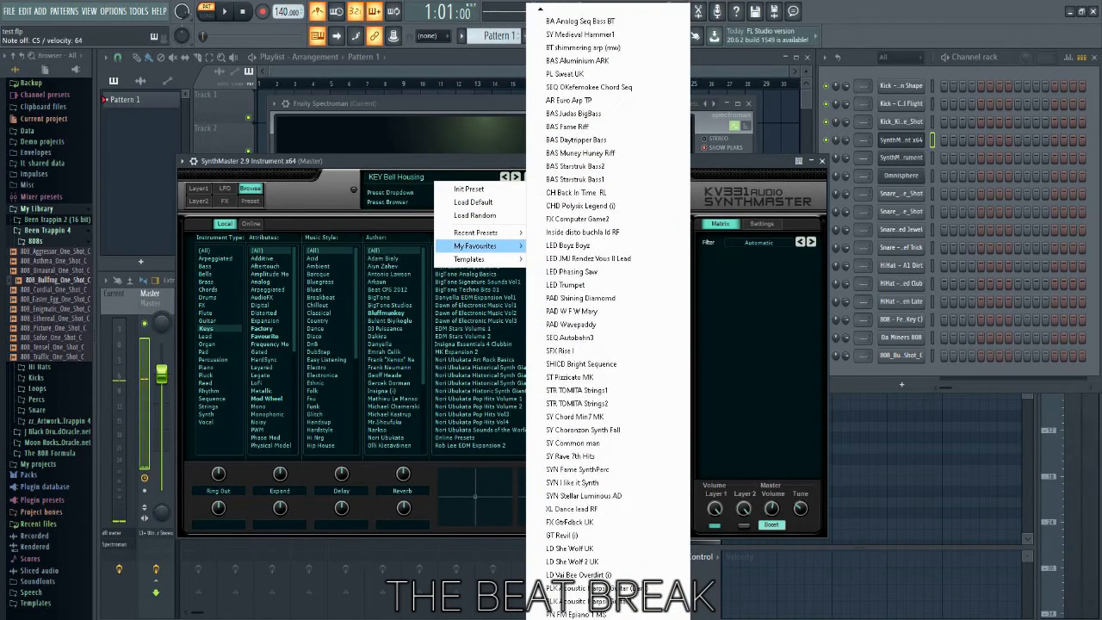
scroll(559, 592, "down", 6)
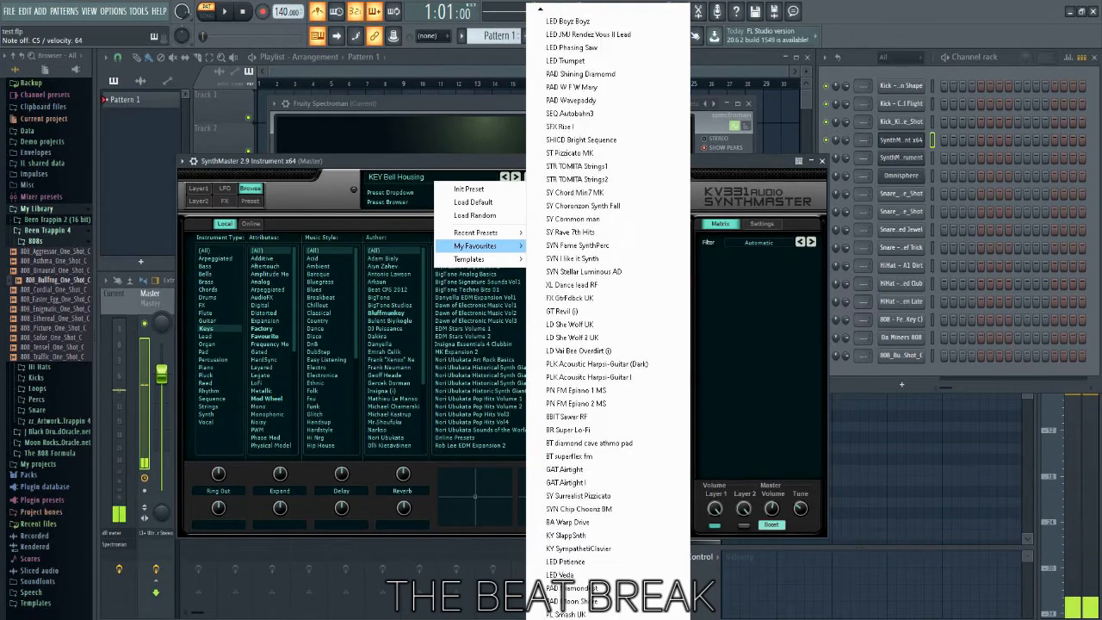
scroll(595, 594, "down", 8)
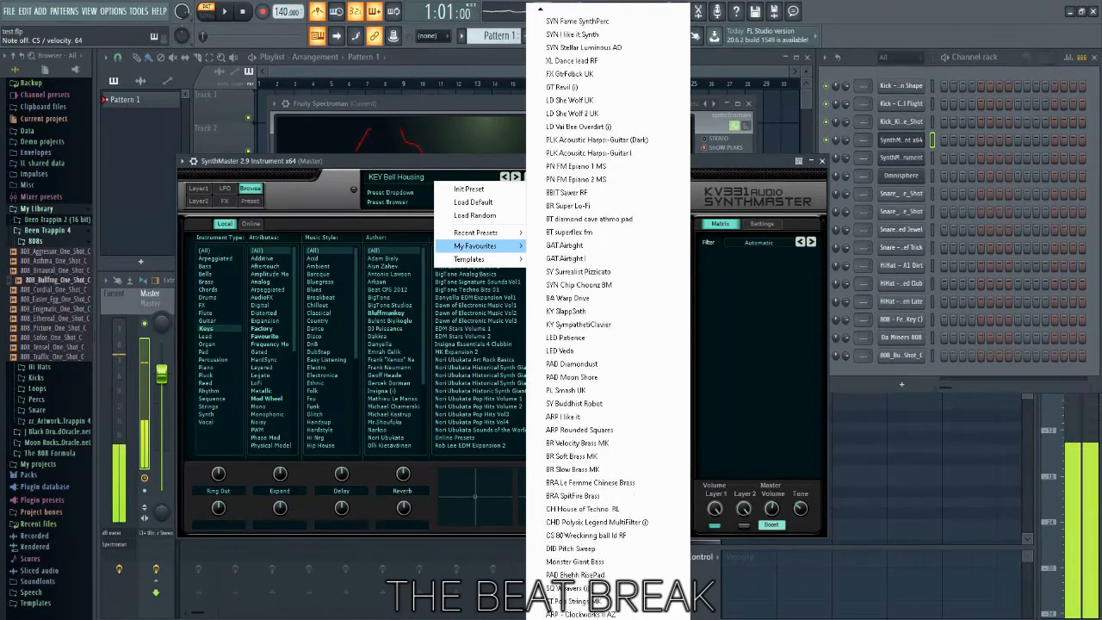
left_click(614, 314)
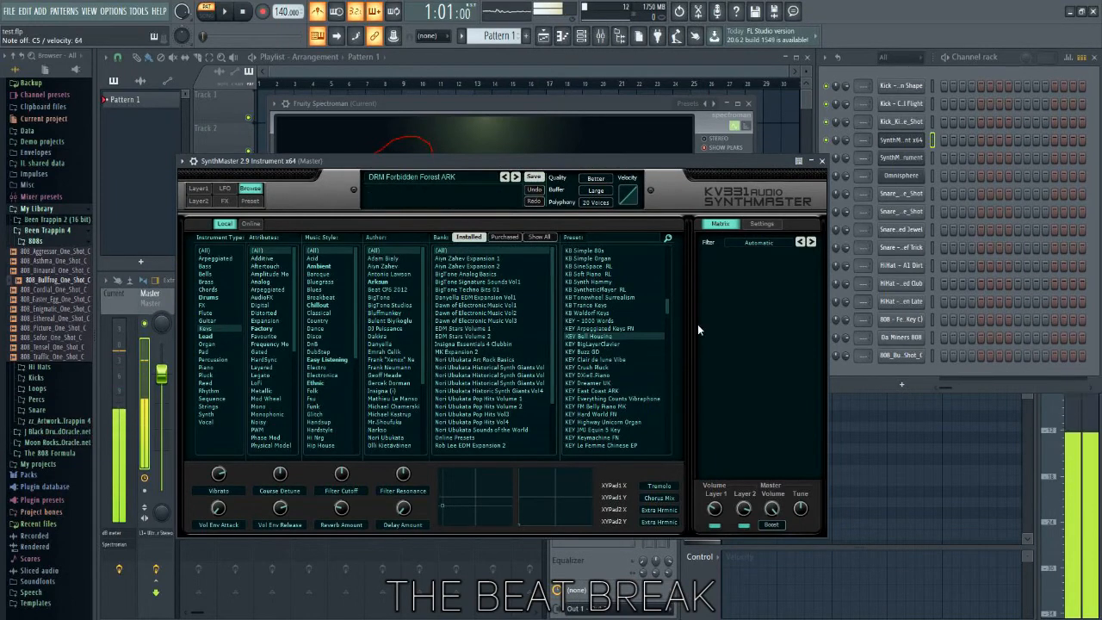
Audition the CHD Polysix Legend (i) and PAD W F W Mary presets from the SynthMaster favourites.
left_click(463, 175)
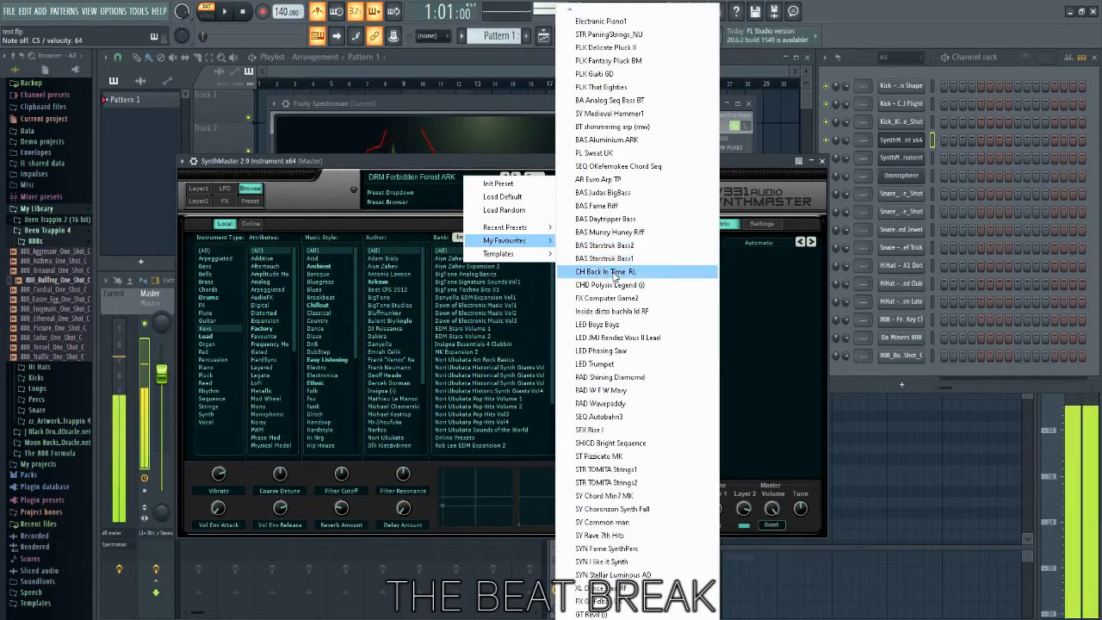
left_click(608, 284)
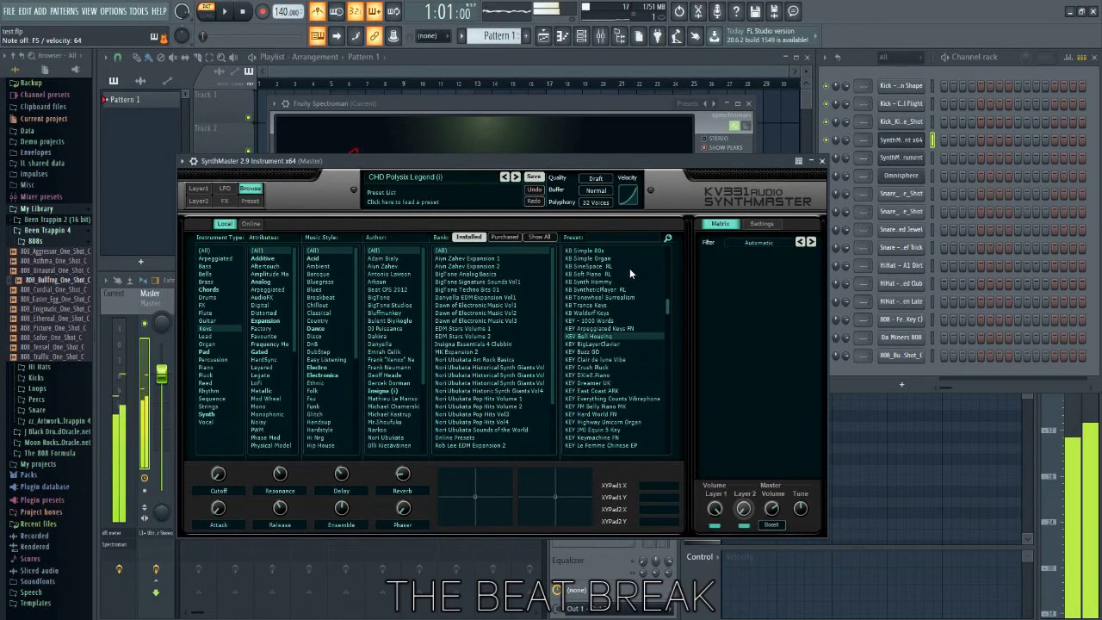
left_click(460, 176)
mouse_move(532, 234)
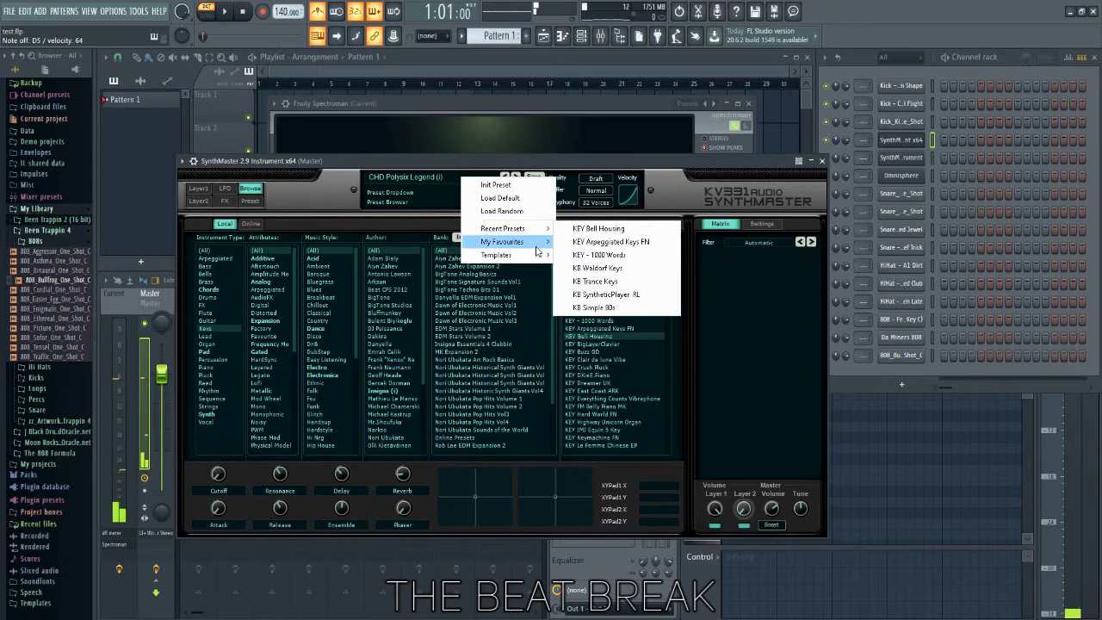
left_click(609, 390)
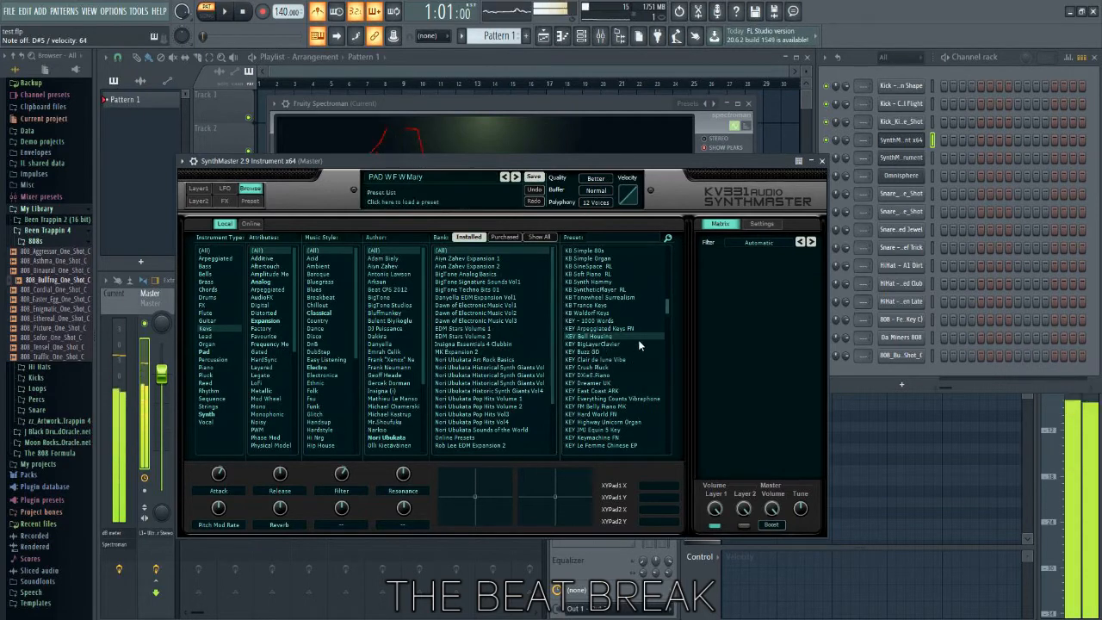
Audition the LED Trumpet and LED Phasing Saw presets from the SynthMaster favourites.
left_click(472, 177)
mouse_move(517, 238)
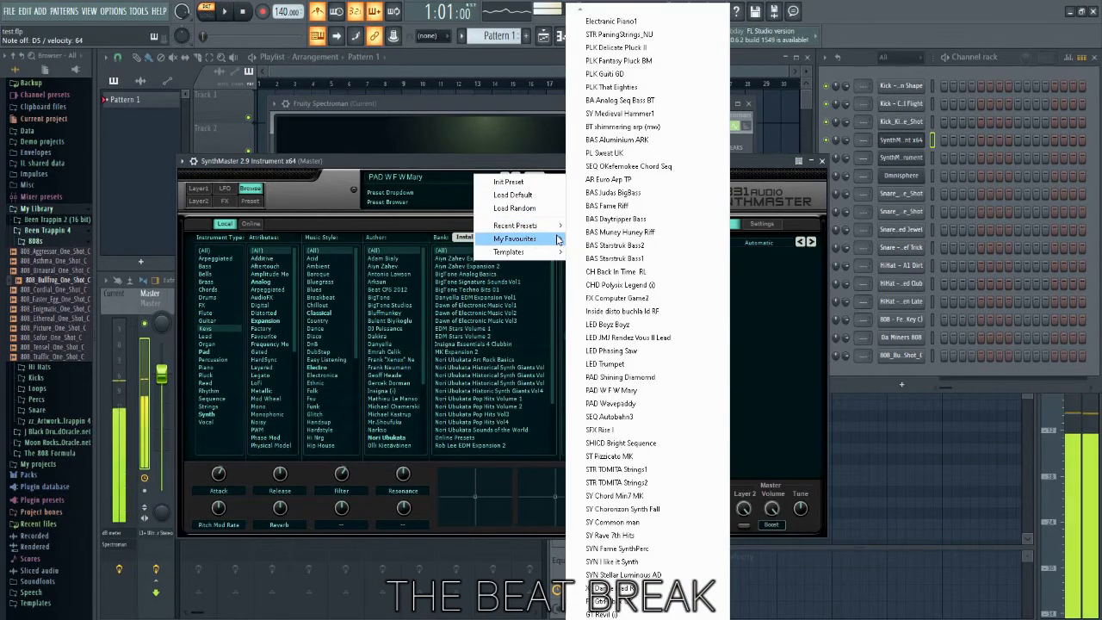
left_click(618, 363)
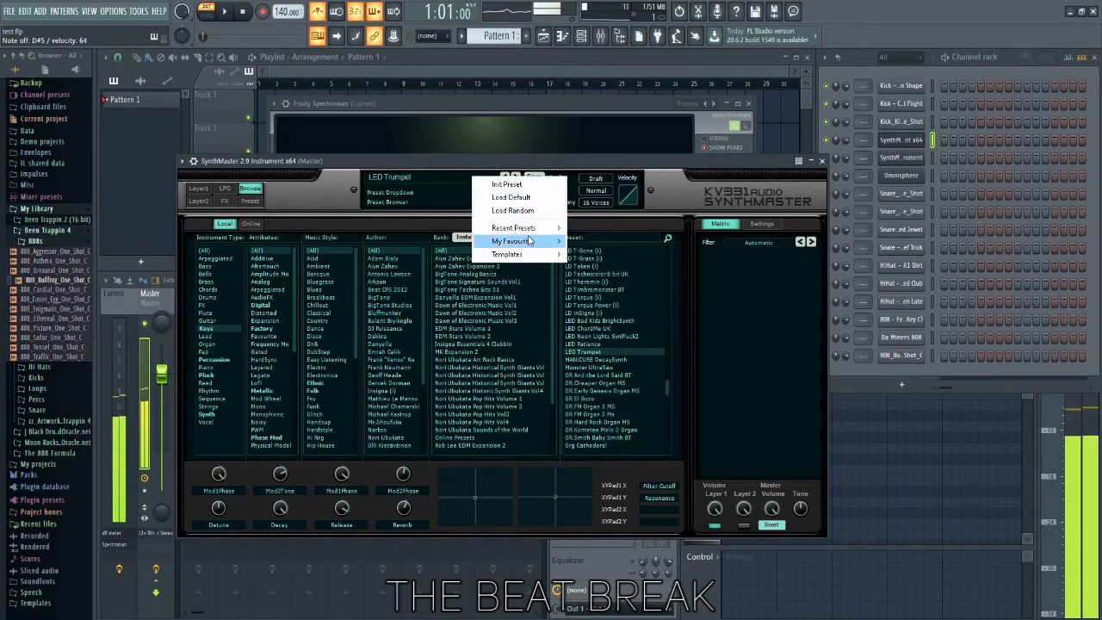
mouse_move(556, 243)
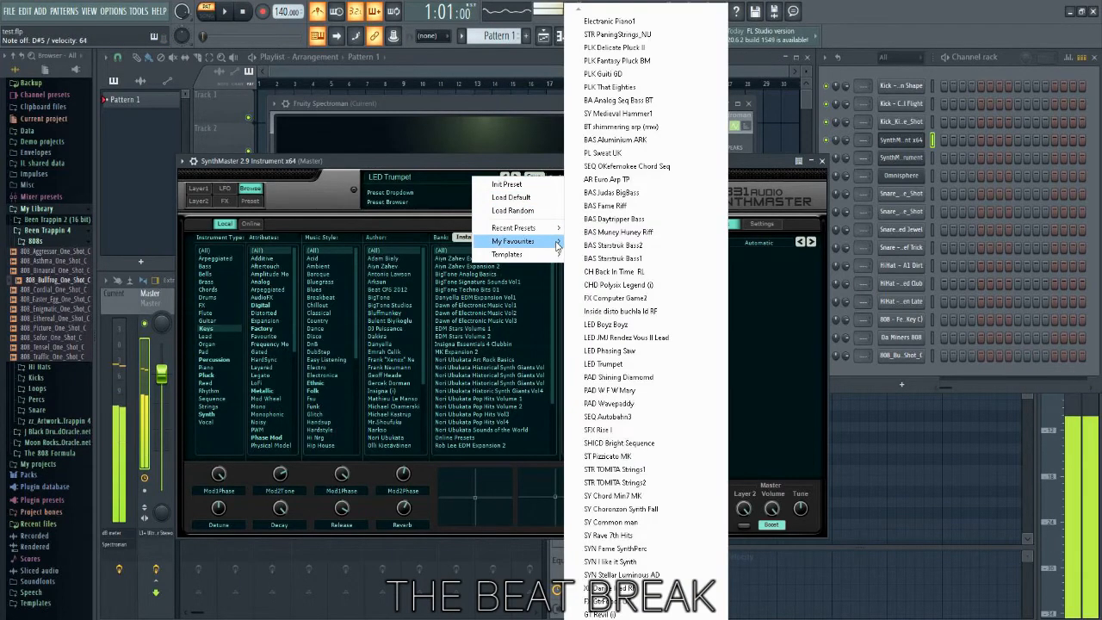
left_click(622, 352)
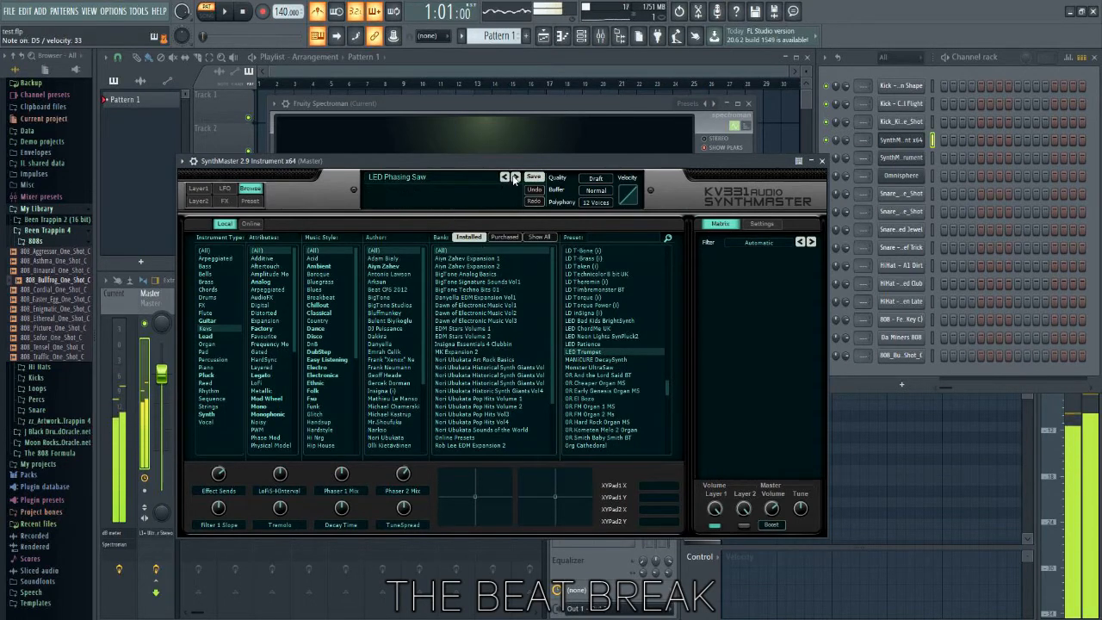
Load the LD Manco Lead 2 TP preset from the SynthMaster favourites and close the plugin window.
left_click(479, 178)
mouse_move(521, 241)
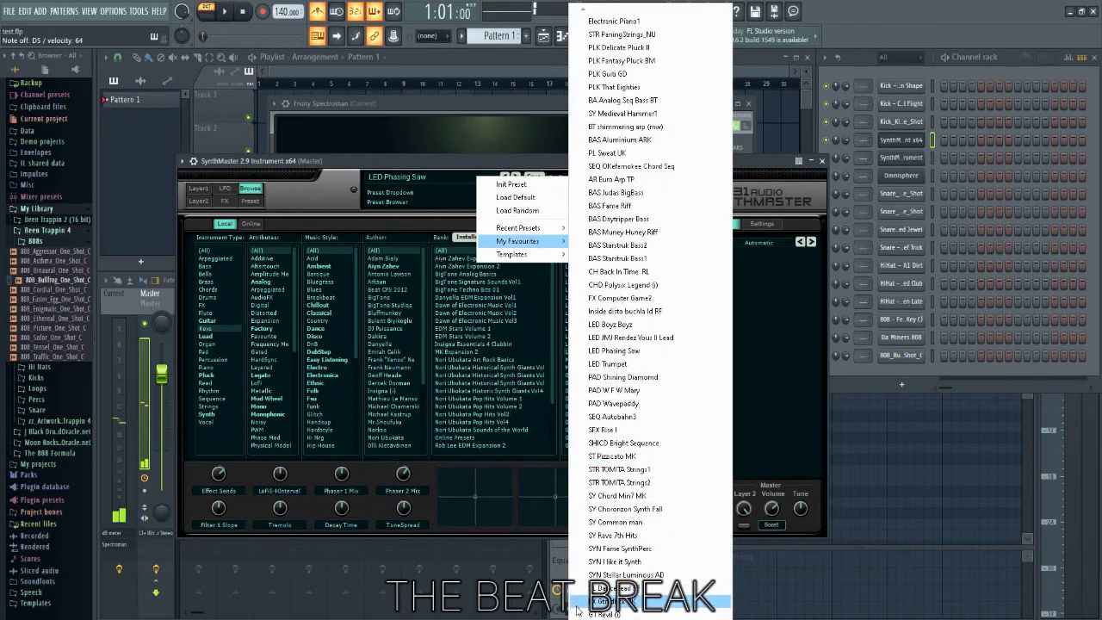
scroll(603, 588, "down", 5)
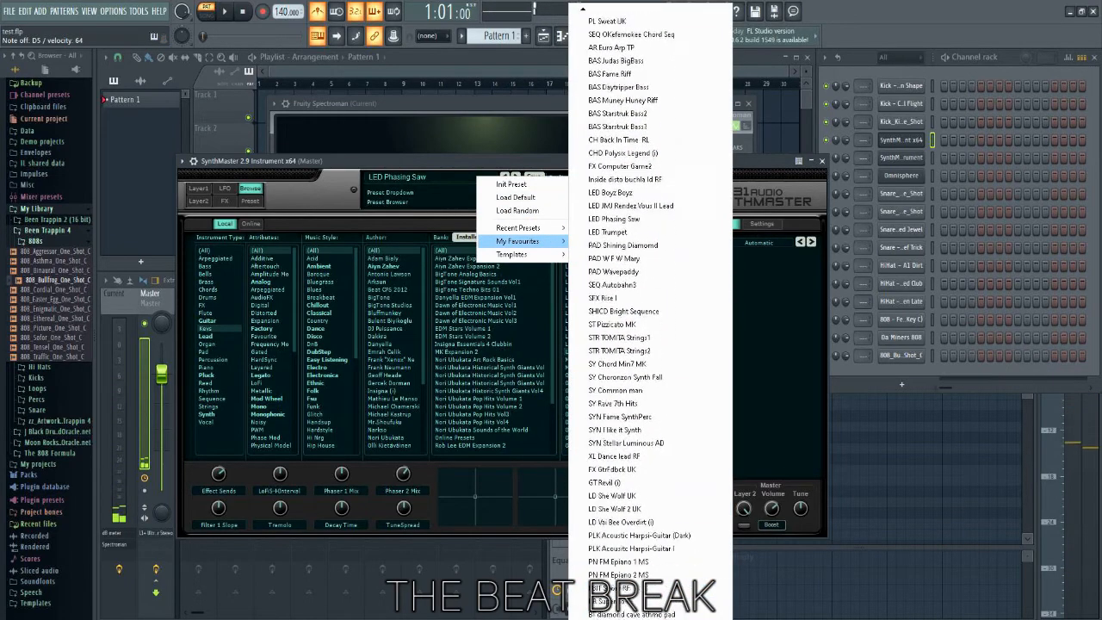
scroll(601, 589, "down", 6)
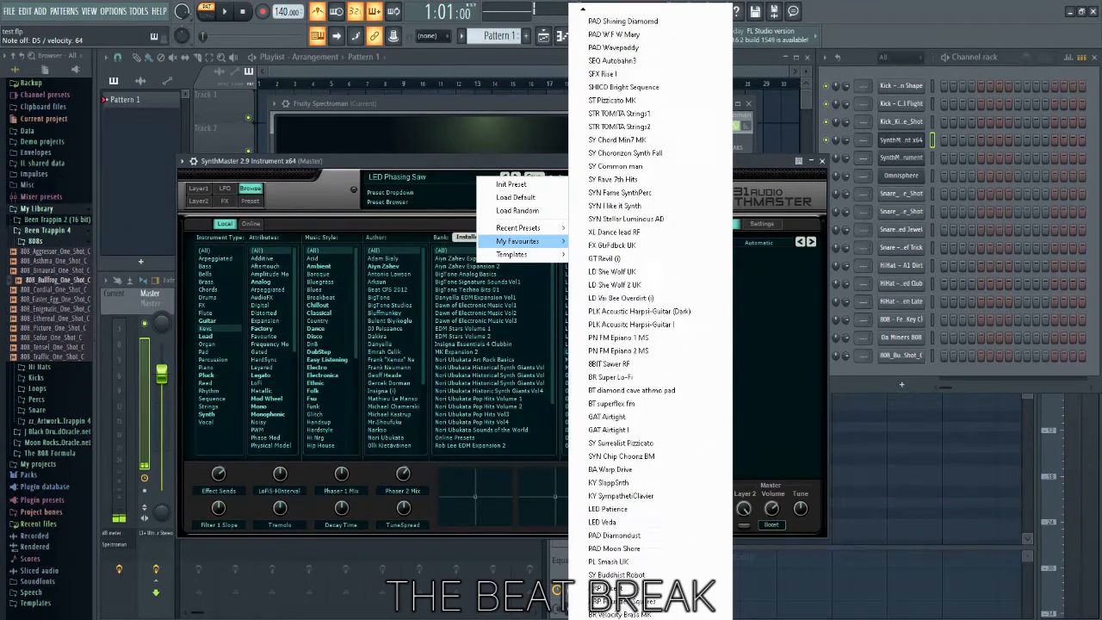
scroll(600, 589, "down", 6)
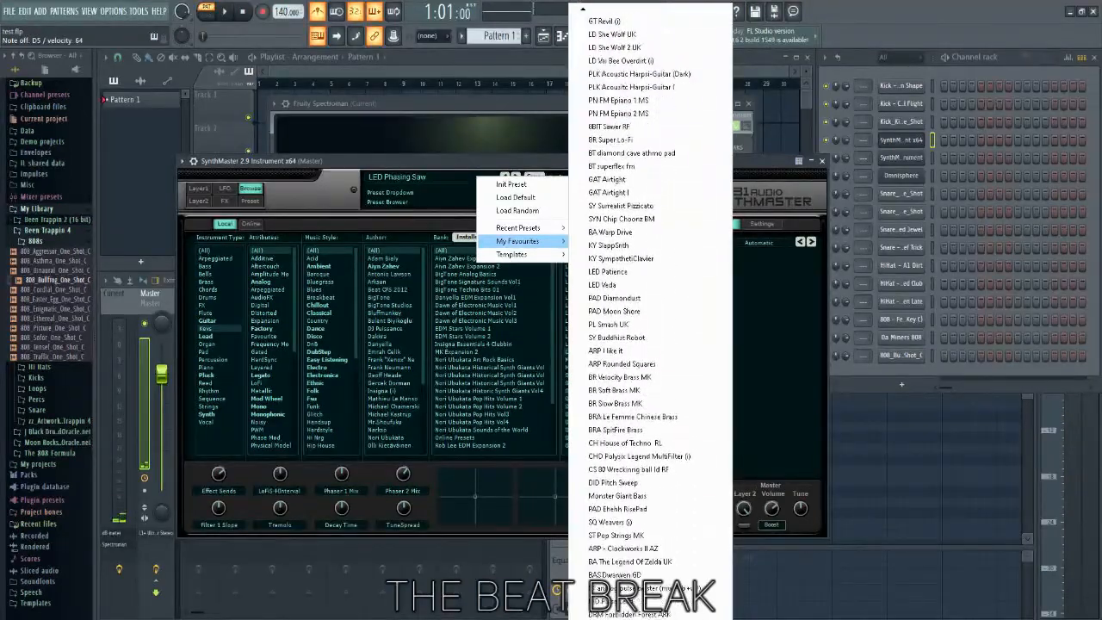
scroll(601, 589, "down", 4)
left_click(668, 420)
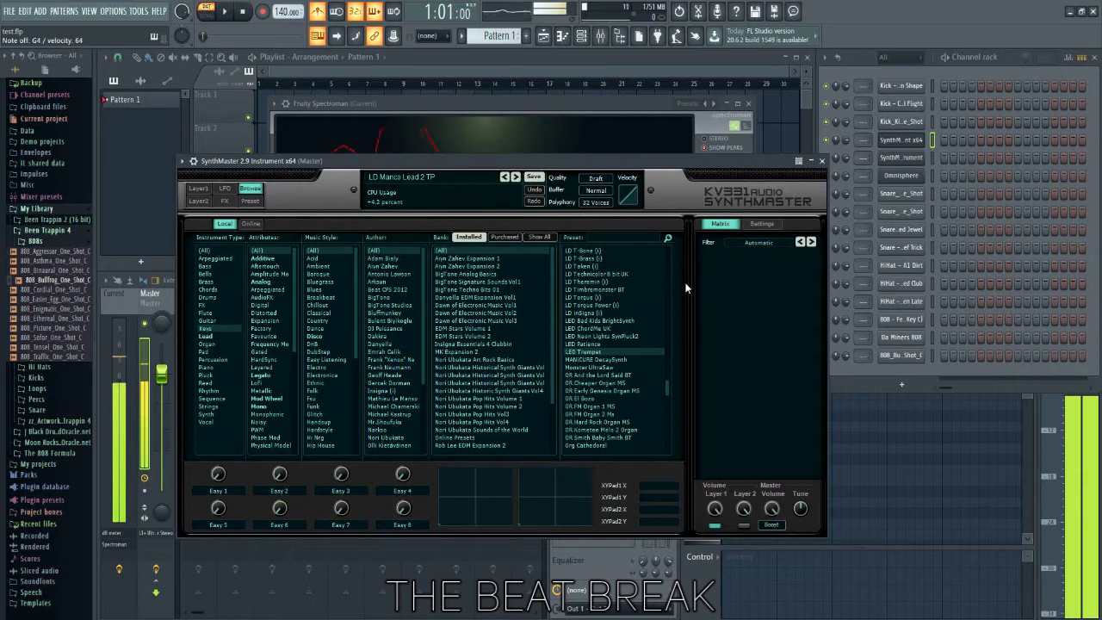
left_click(822, 162)
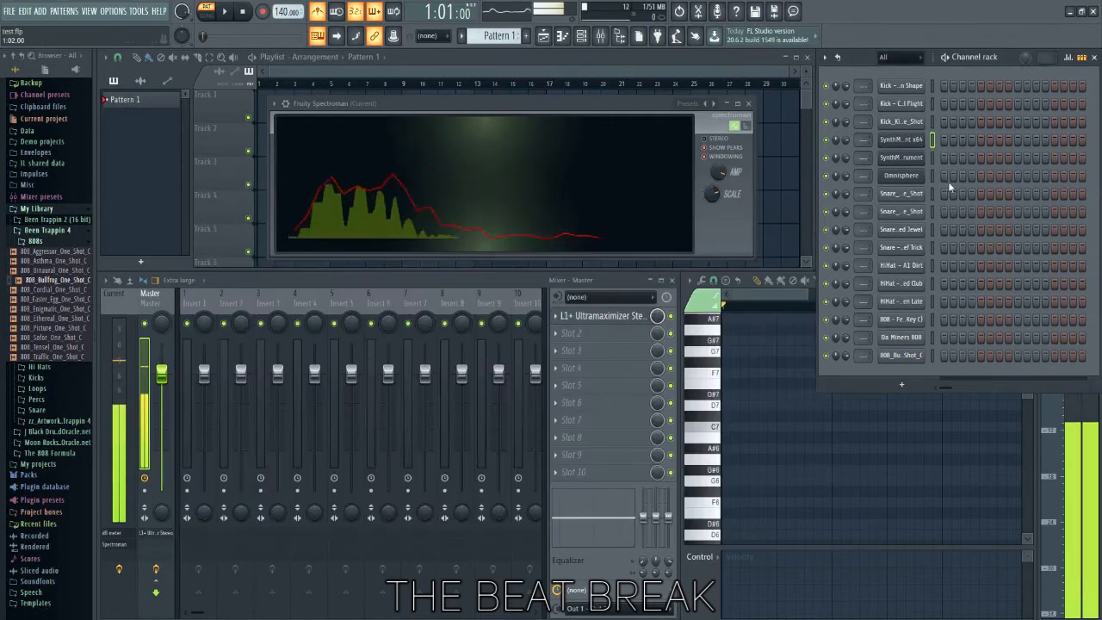
Open the SynthMaster One channel and filter its preset browser to the FX instrument type.
left_click(909, 159)
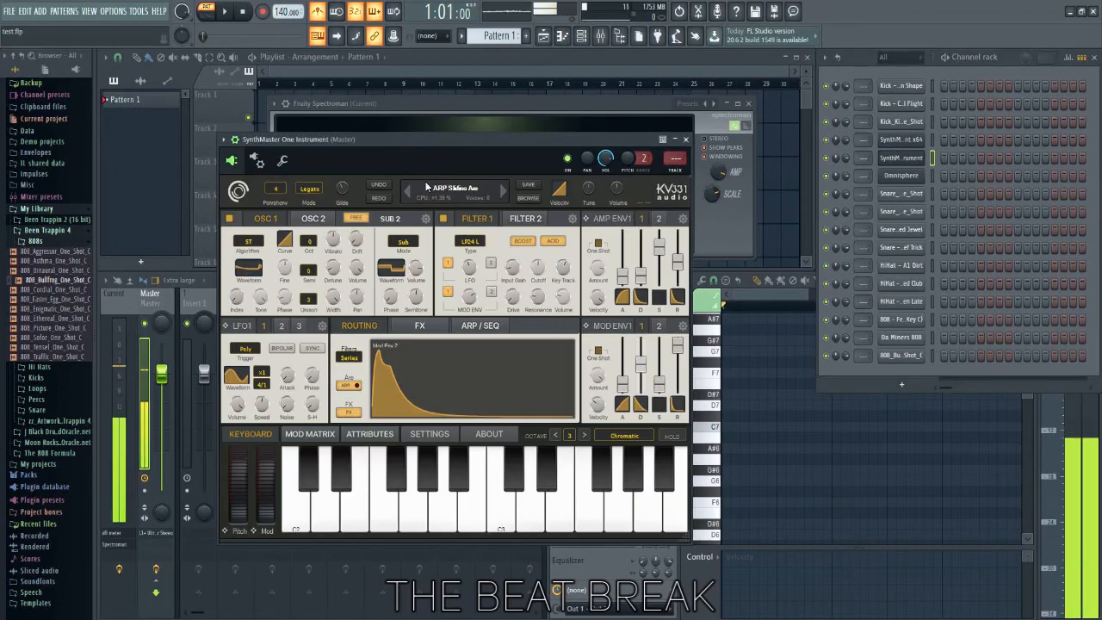
left_click_drag(482, 136, 444, 141)
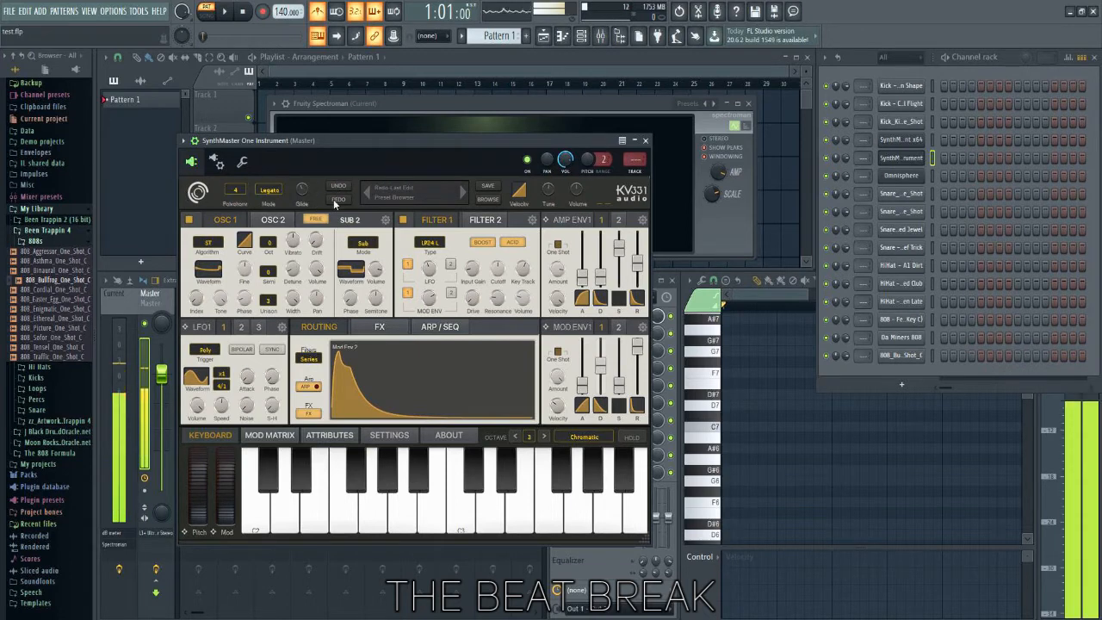
left_click(488, 199)
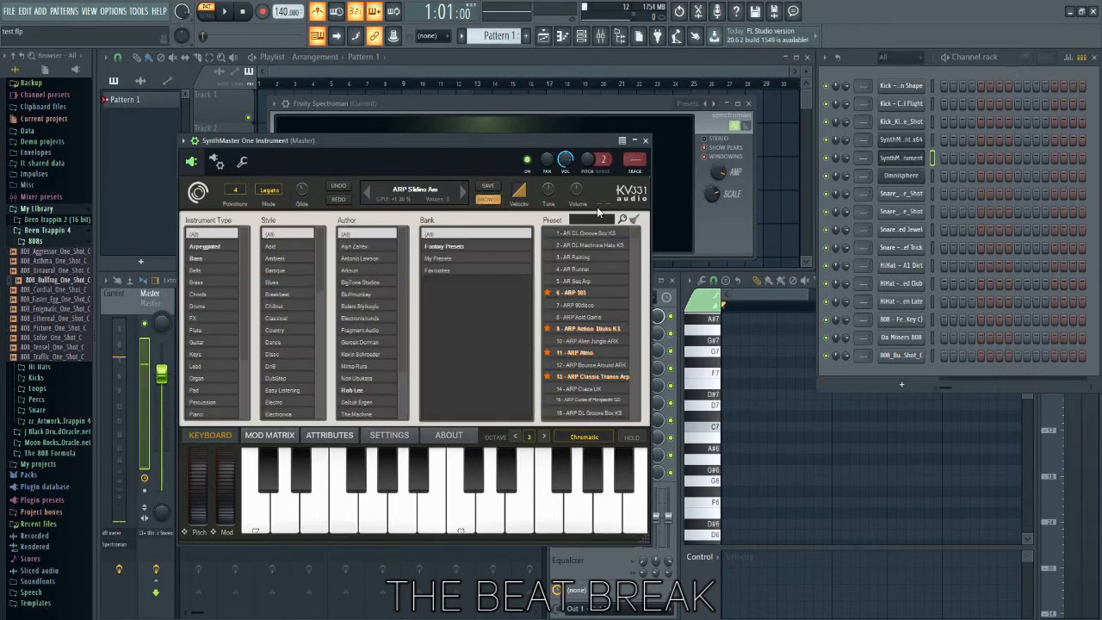
scroll(635, 242, "down", 10)
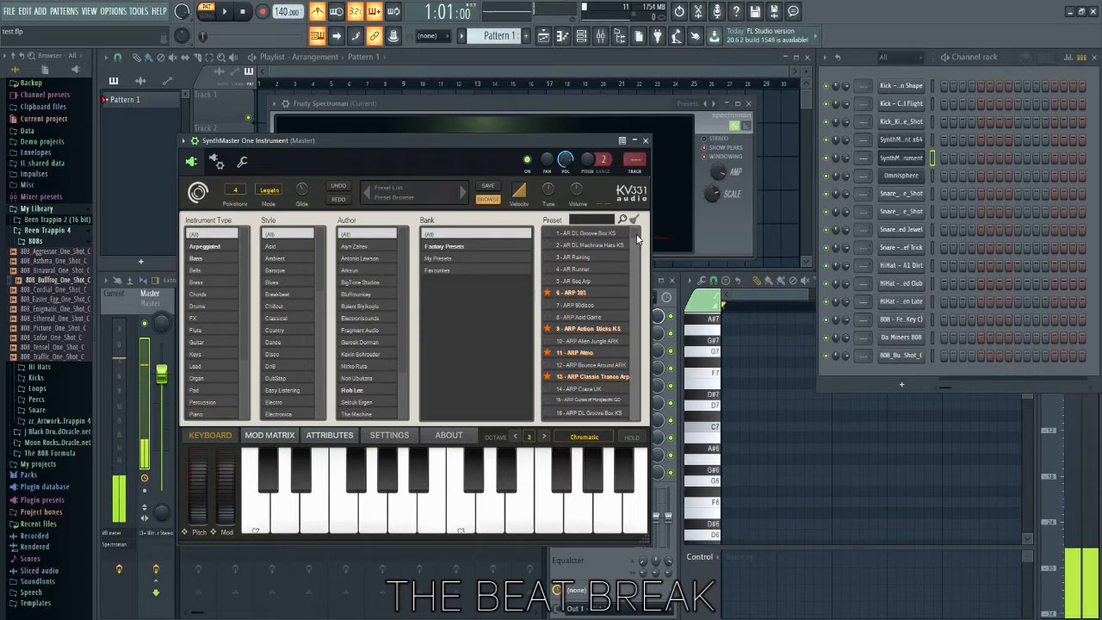
scroll(636, 246, "down", 4)
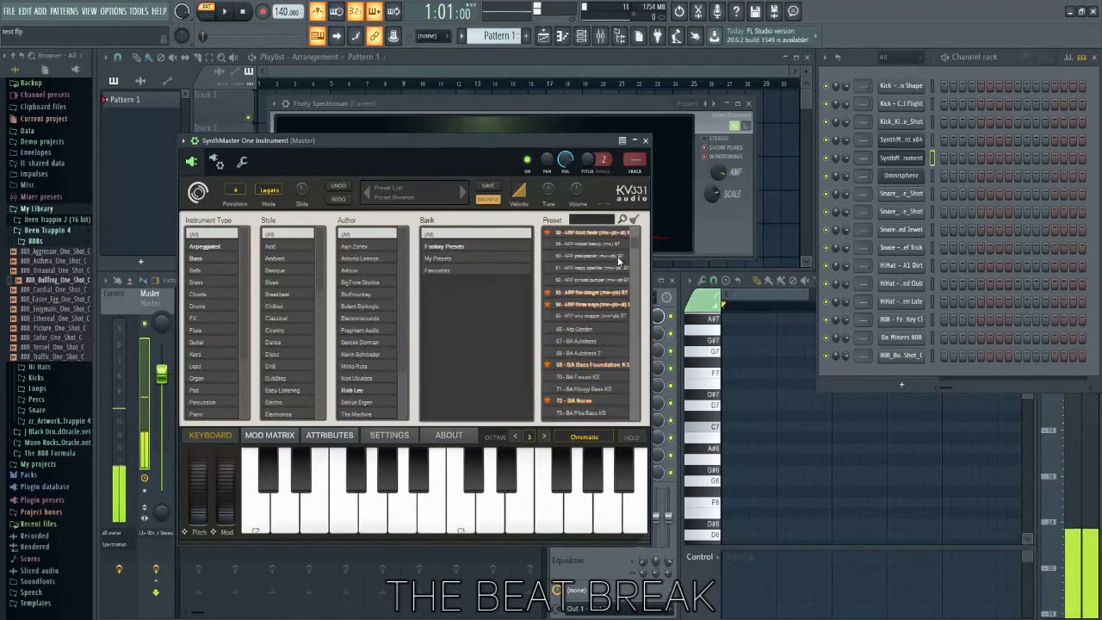
left_click(591, 345)
left_click(215, 318)
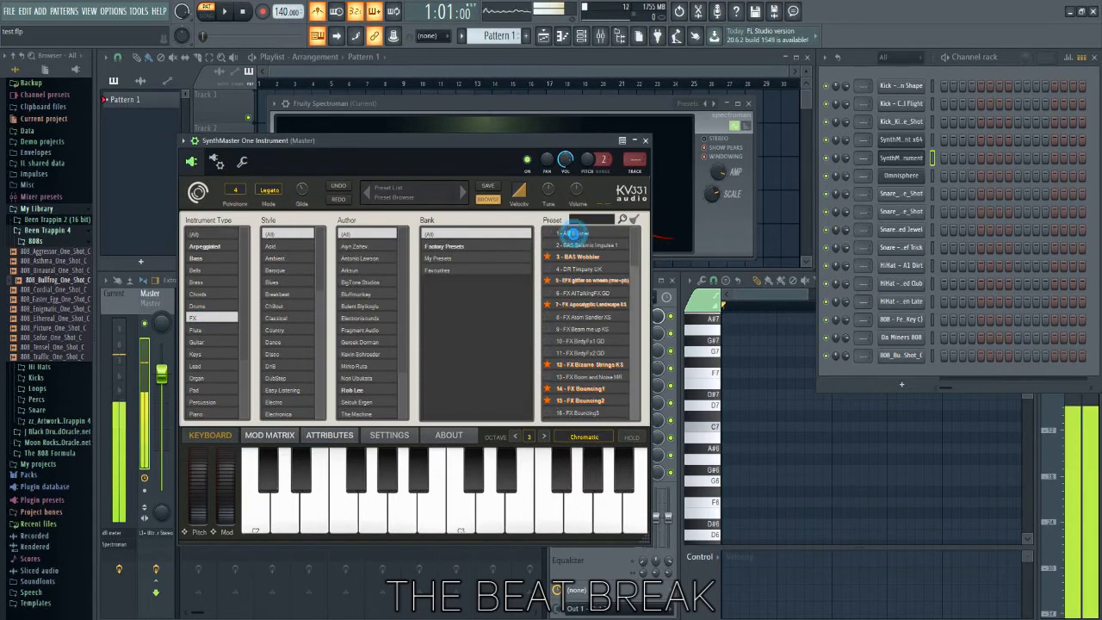
Audition FX-type presets including AR Runner, BAS Seismic Impulse 1, DR Timpany UK, FX Bizarre Strings KS and FX Bouncing1, and close SynthMaster One.
left_click(574, 234)
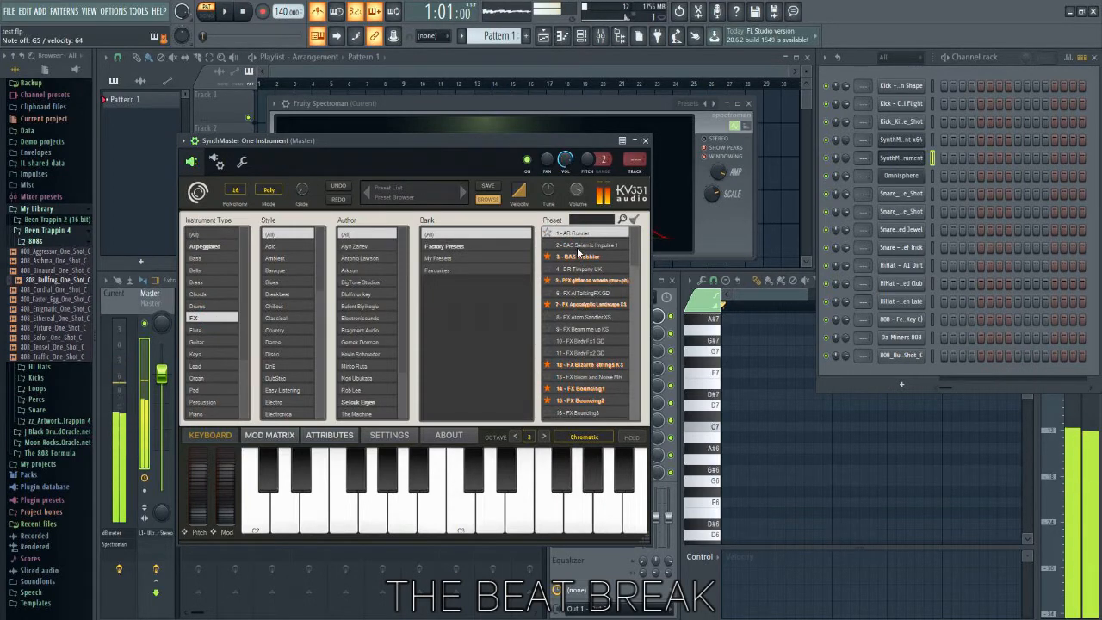
left_click(573, 244)
left_click(578, 269)
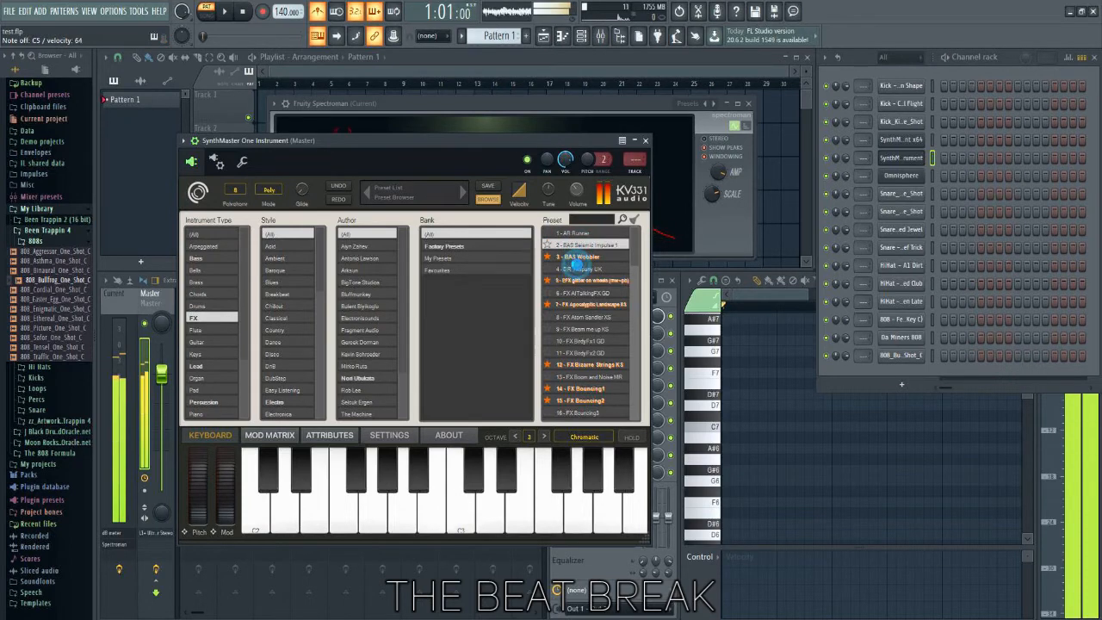
left_click(581, 354)
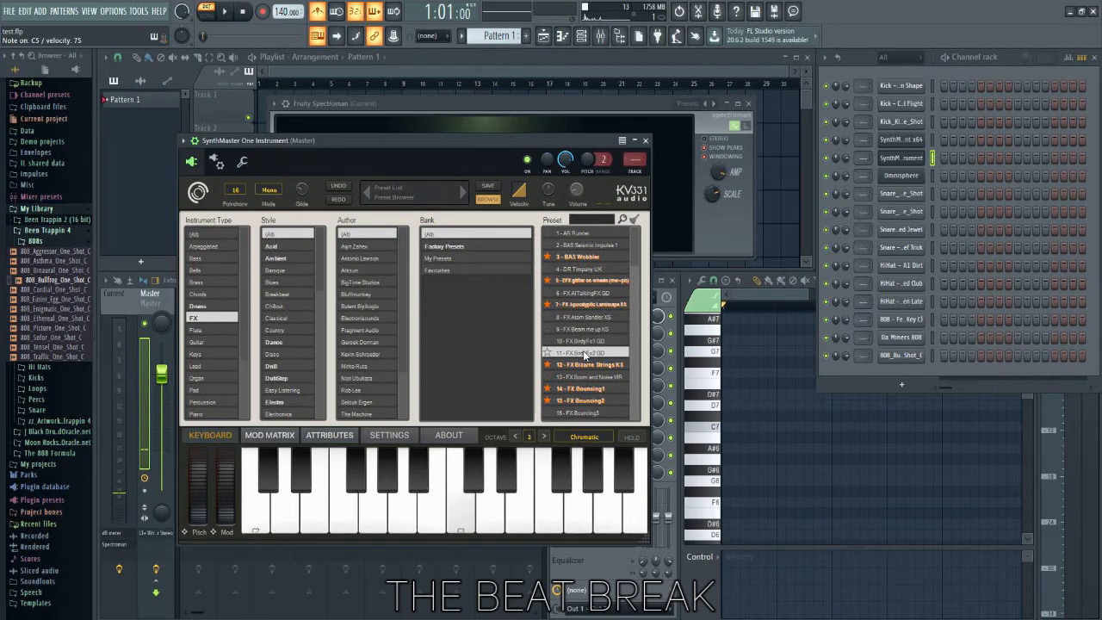
left_click(589, 342)
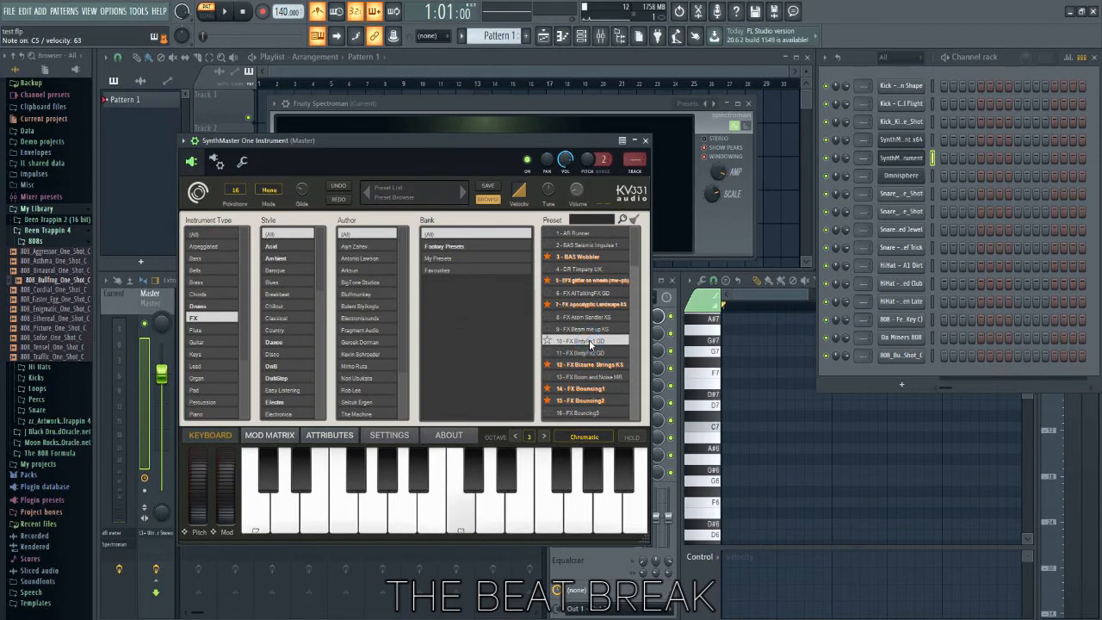
left_click(581, 365)
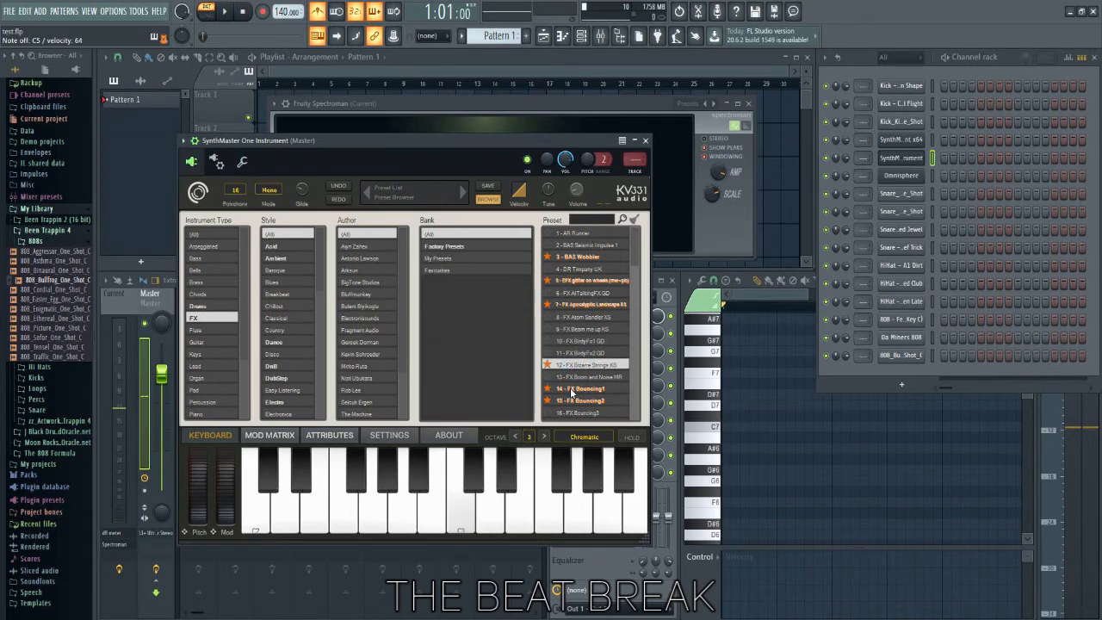
left_click(571, 390)
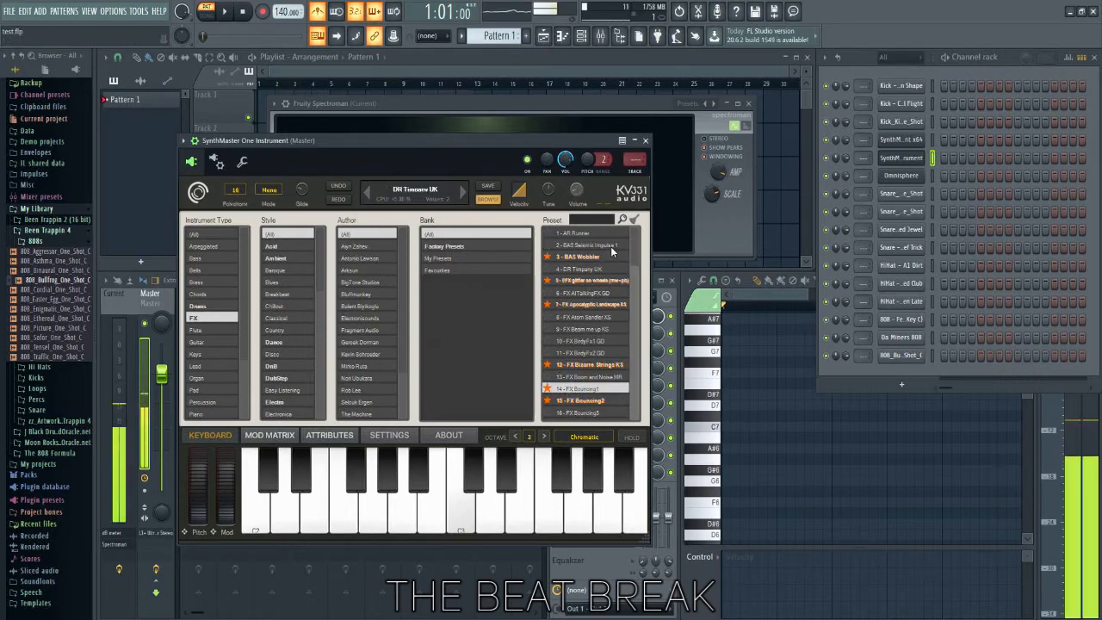
left_click(592, 280)
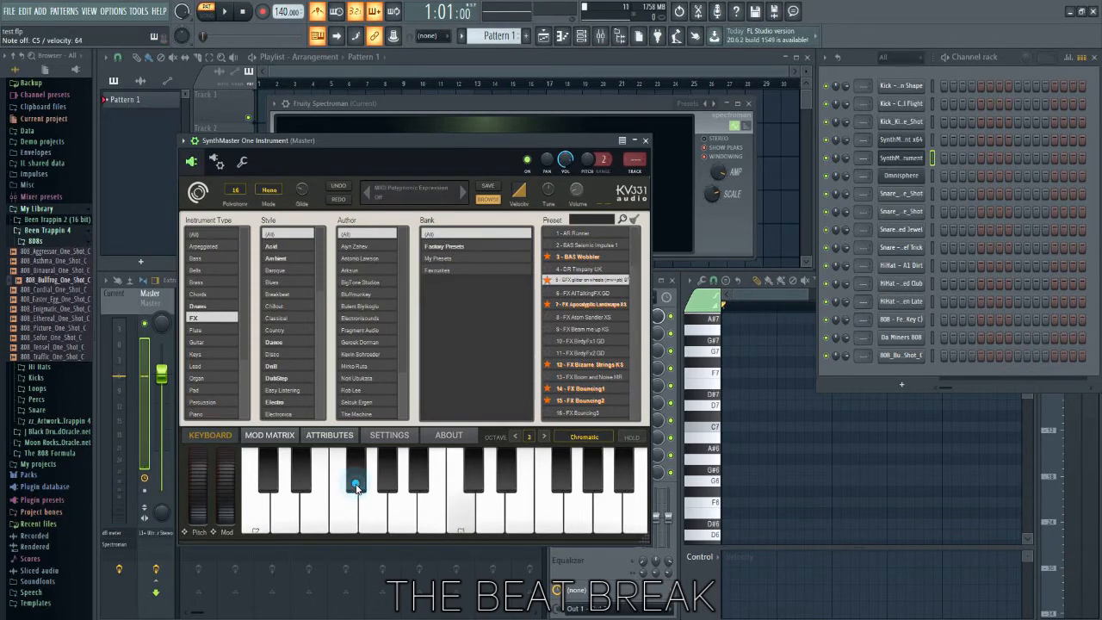
left_click(646, 140)
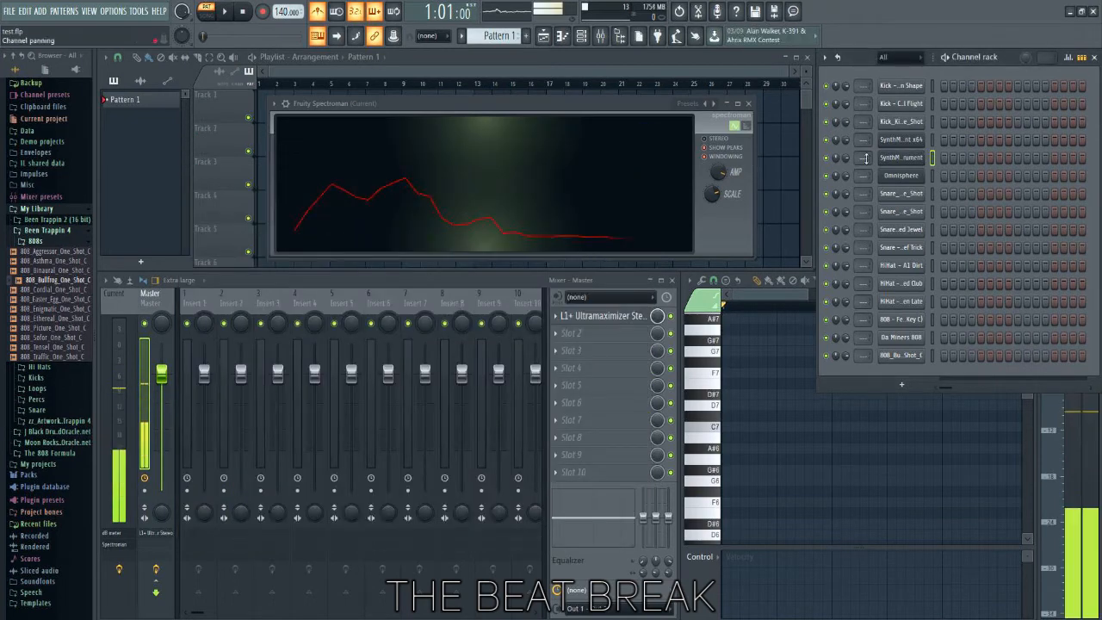
Open the Omnisphere channel and filter its full patch browser to the Human Voices category.
left_click(909, 177)
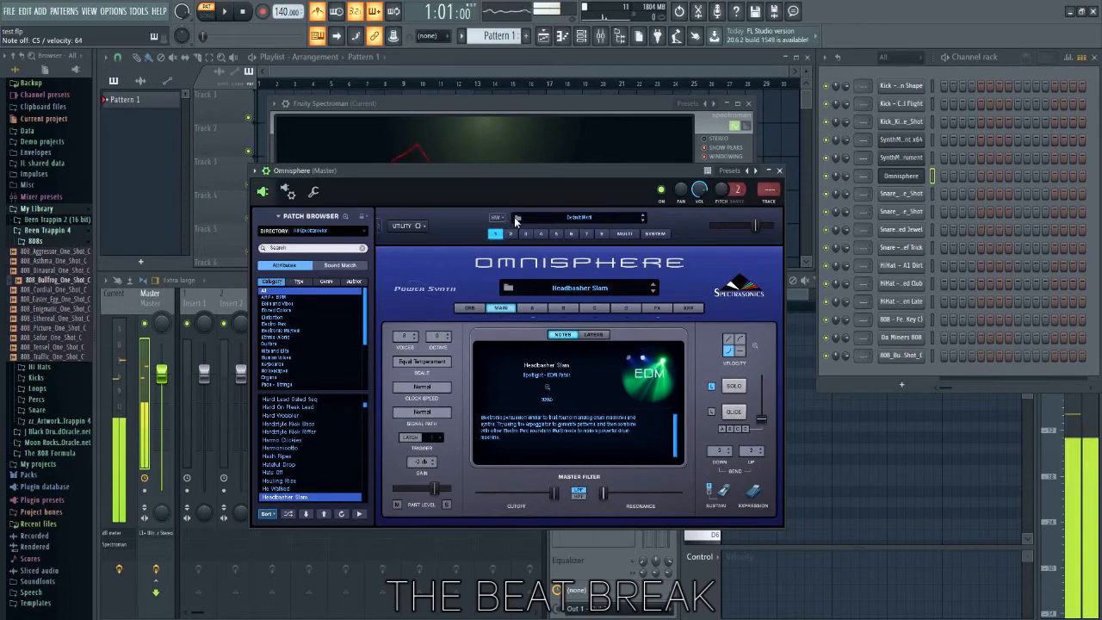
left_click(515, 219)
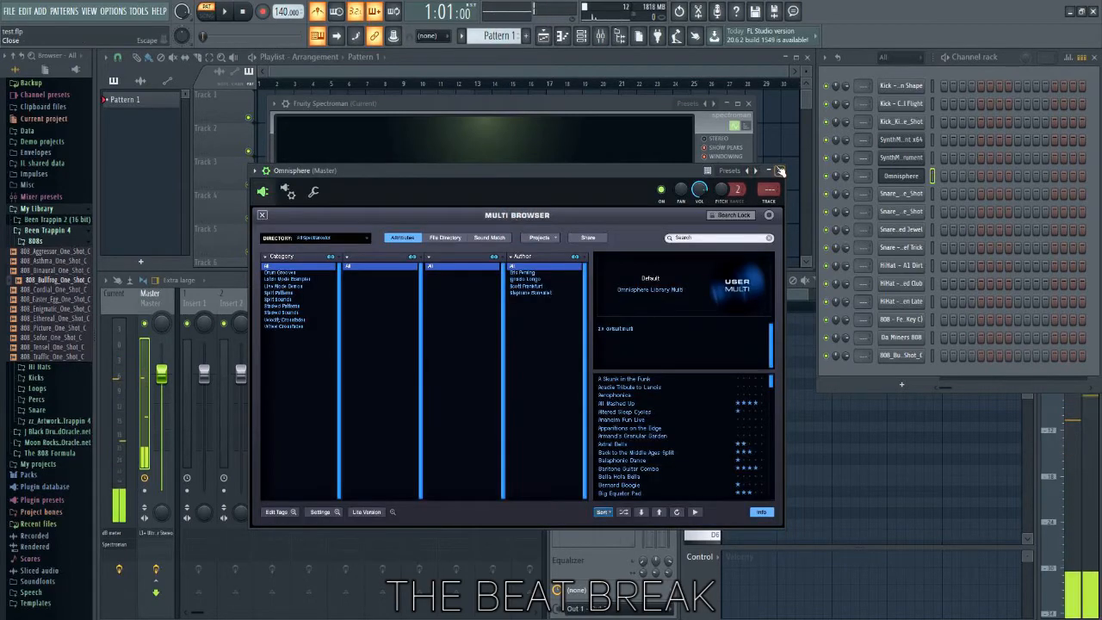
left_click(262, 216)
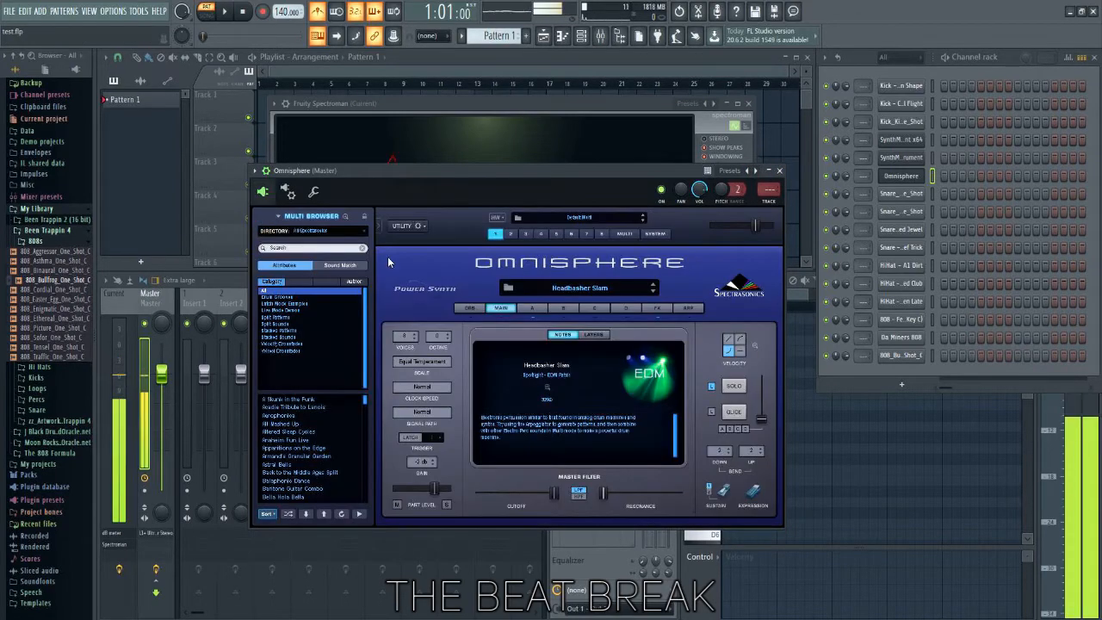
left_click(512, 293)
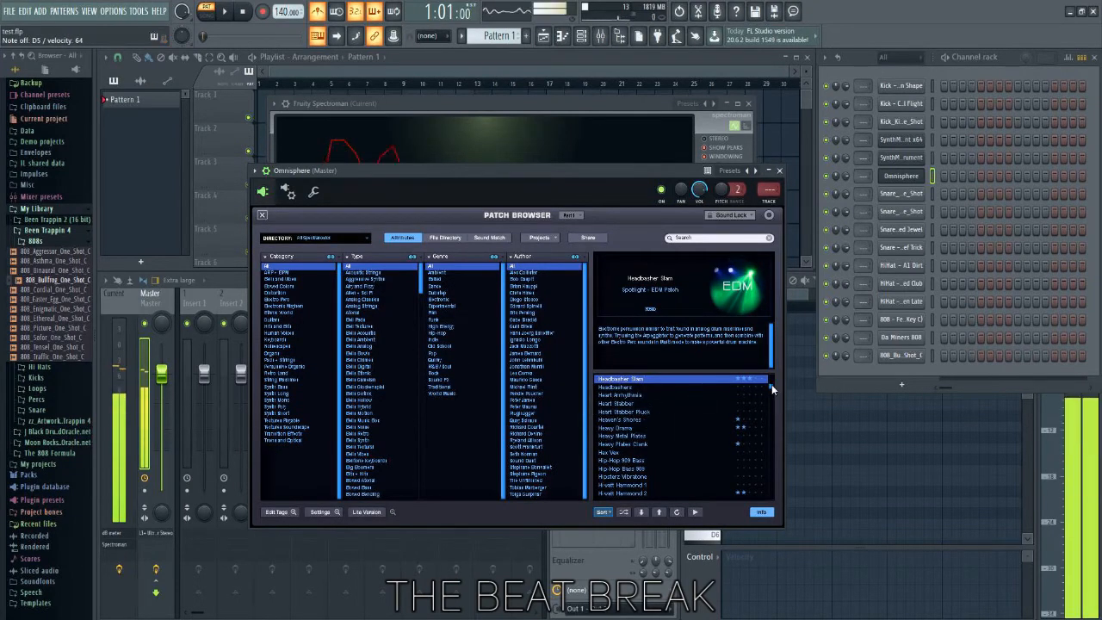
left_click_drag(772, 384, 771, 399)
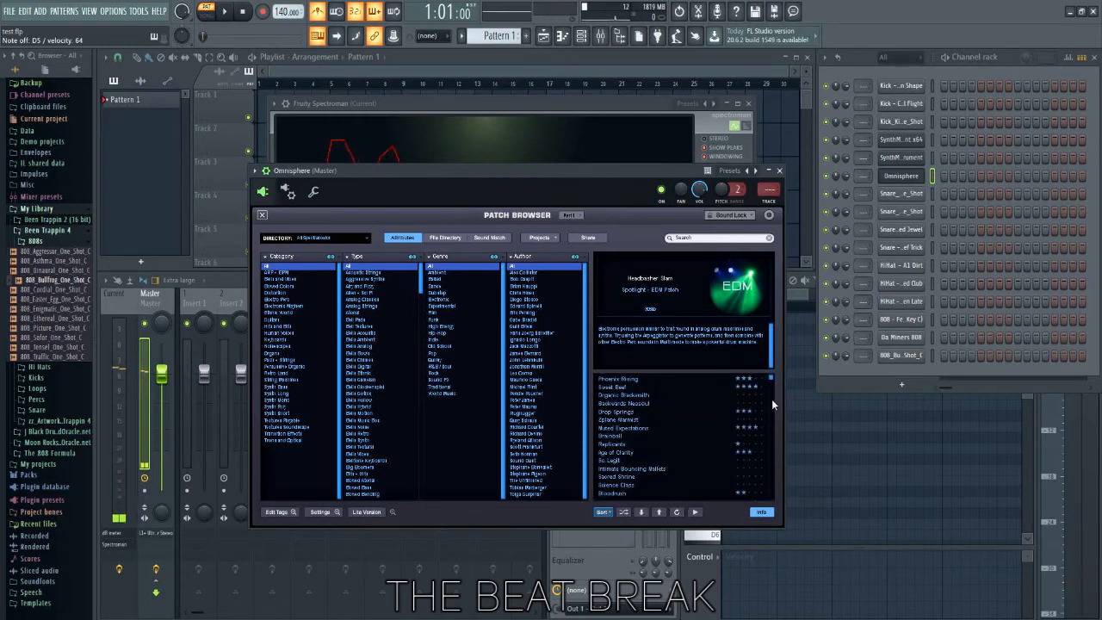
left_click(284, 335)
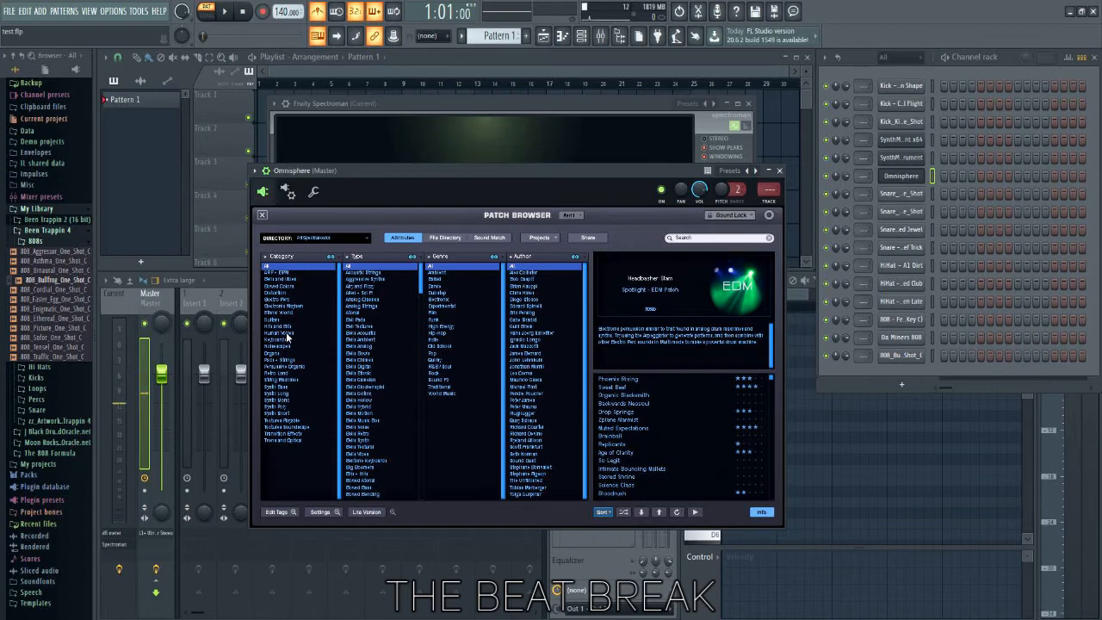
scroll(702, 402, "down", 3)
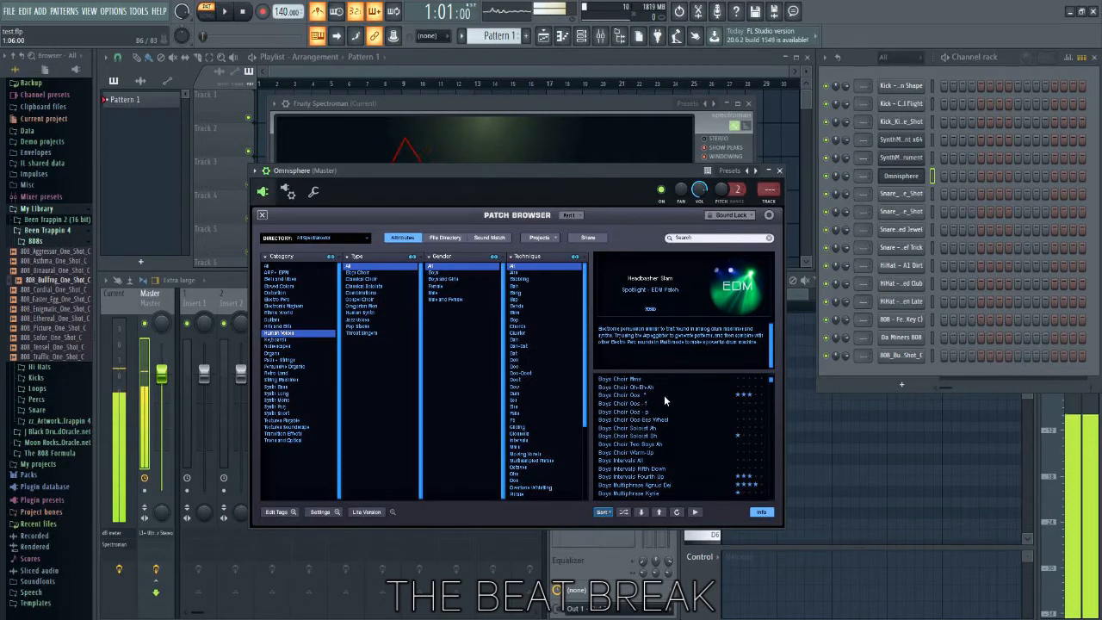
Audition the Human Voices patches Boys Choir Ooh-Eh-Ah, Boys Choir Oos, Boys Intervals Fourth Up and Boys Multiphrase Agnus Dei, and close Omnisphere.
left_click(643, 390)
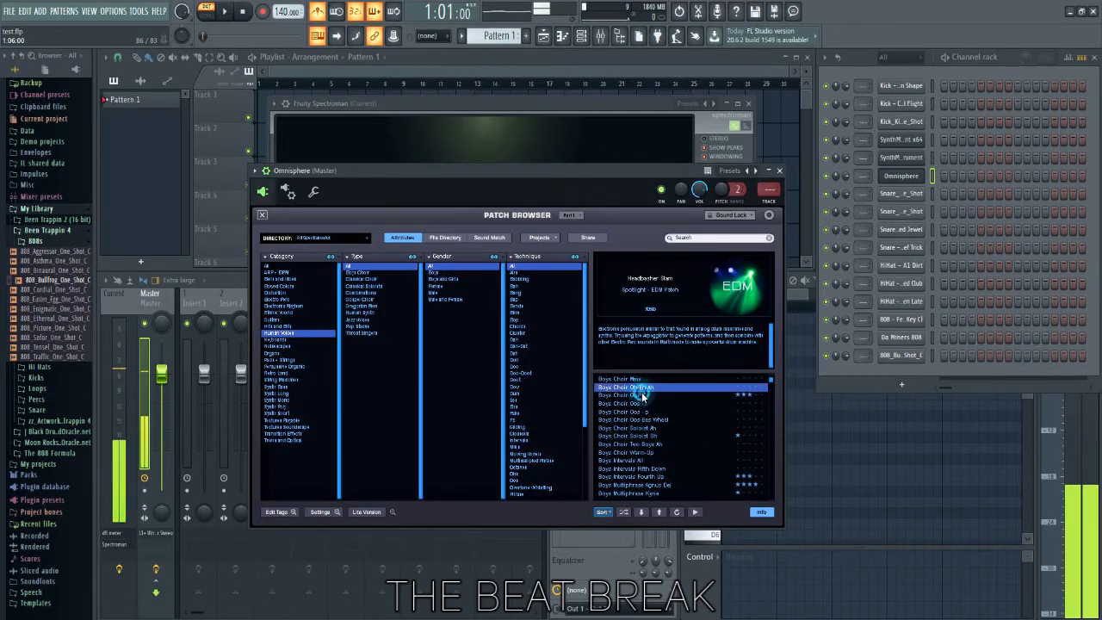
left_click(640, 395)
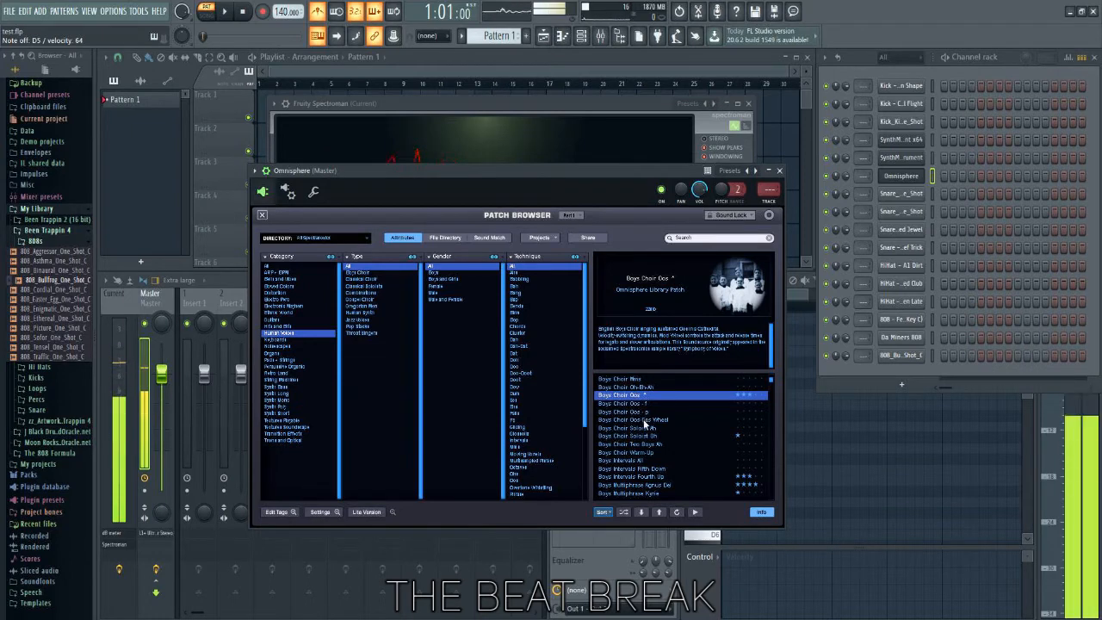
left_click(651, 477)
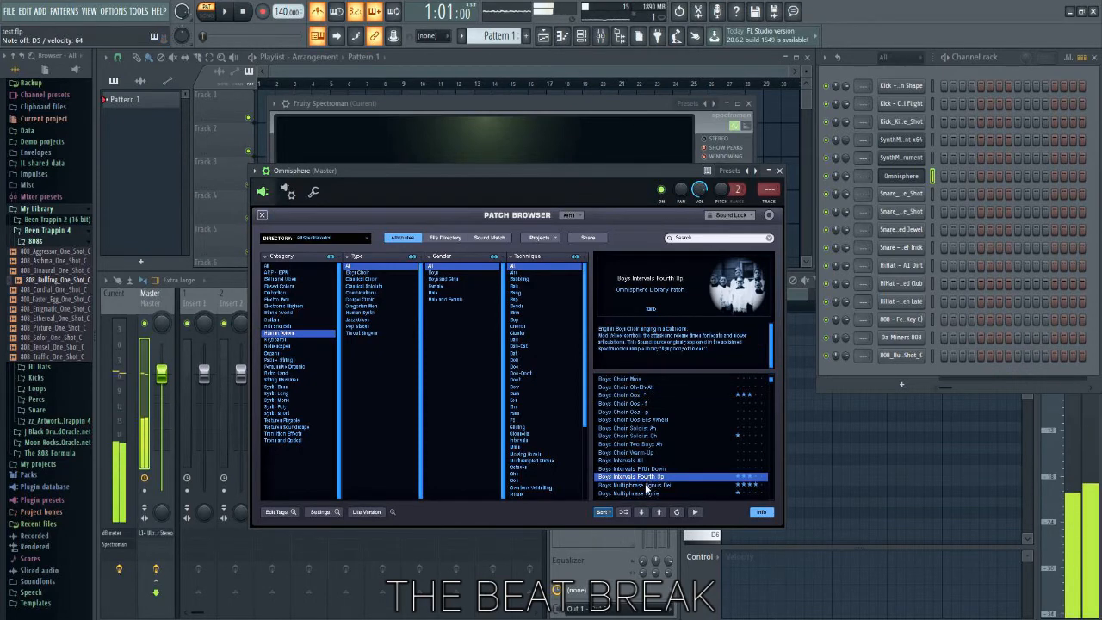
left_click(648, 485)
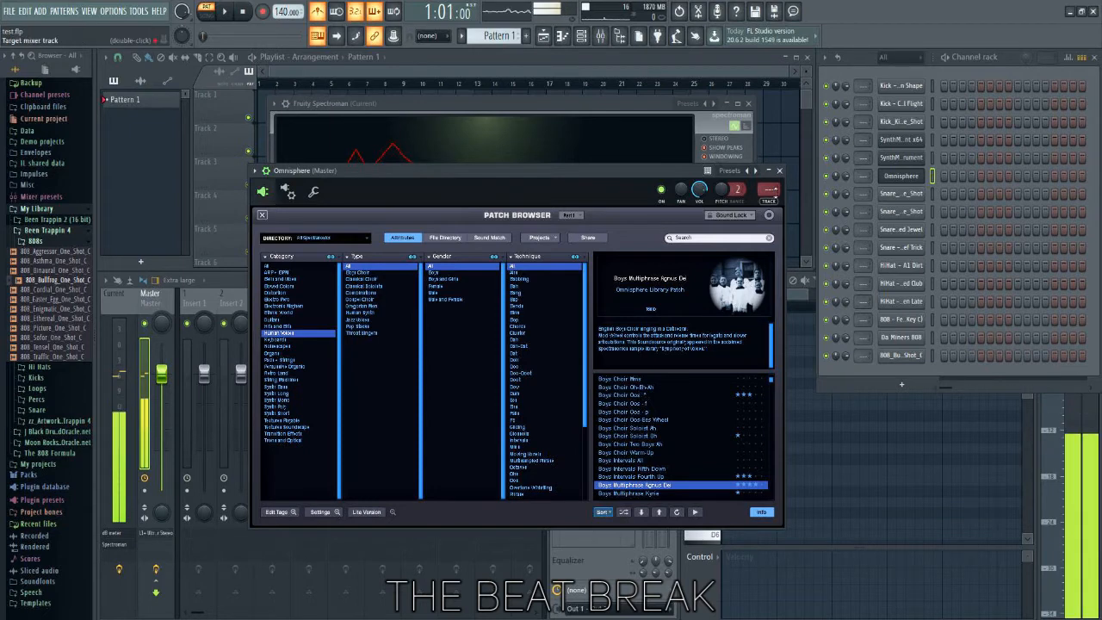
left_click(780, 172)
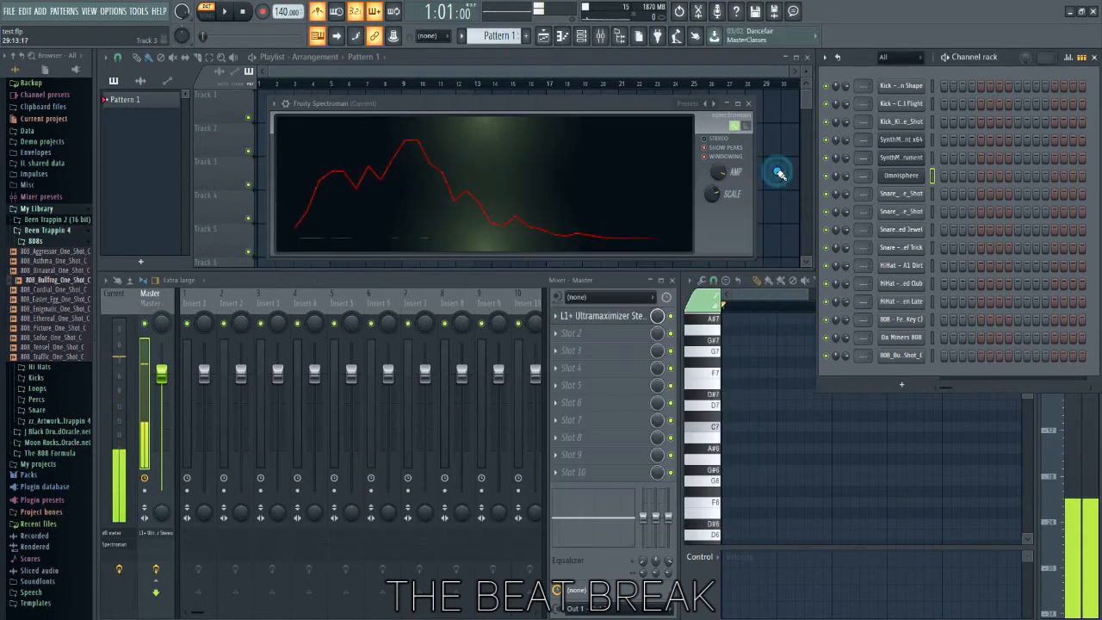
Reopen the SynthMaster One channel, test its sound and replace the channel's plugin with a fresh SynthMaster One Instrument.
left_click(898, 158)
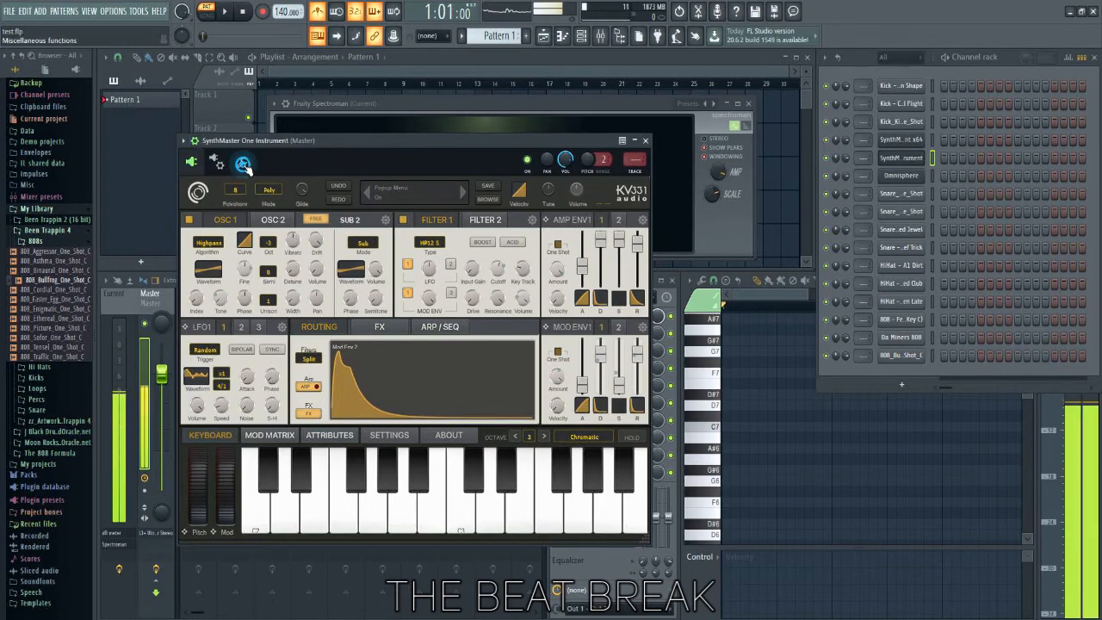
left_click(216, 162)
left_click(191, 161)
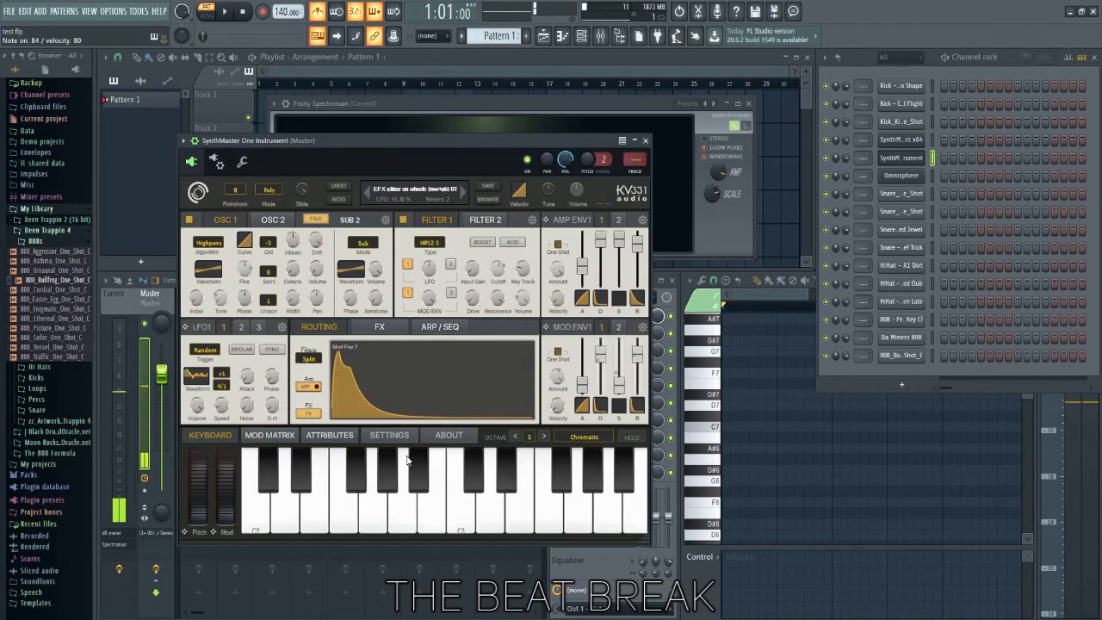
left_click(387, 512)
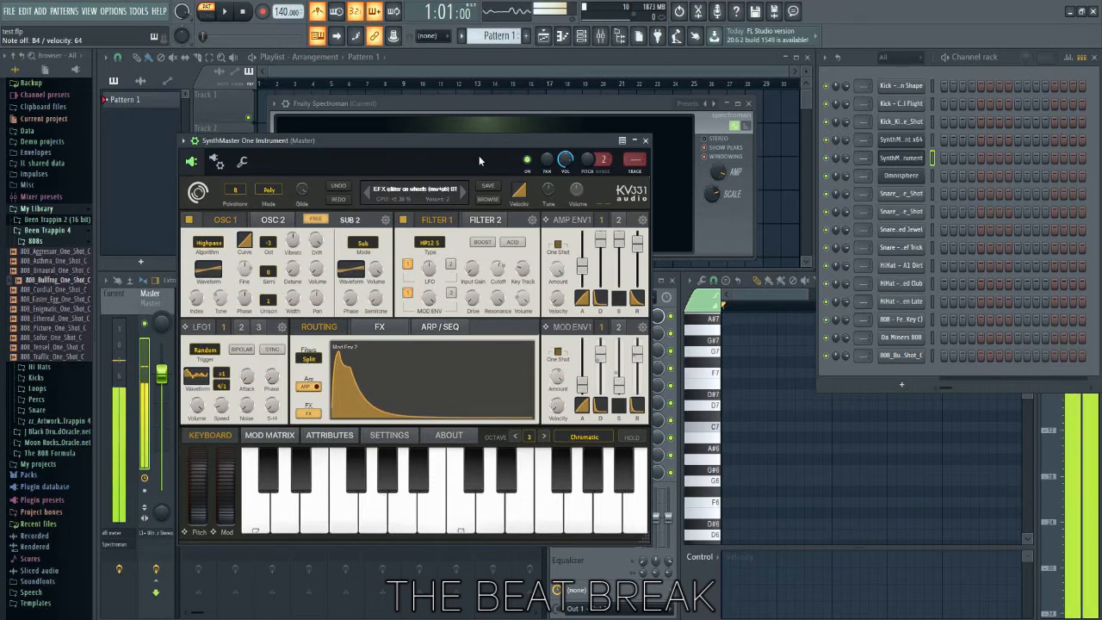
right_click(899, 160)
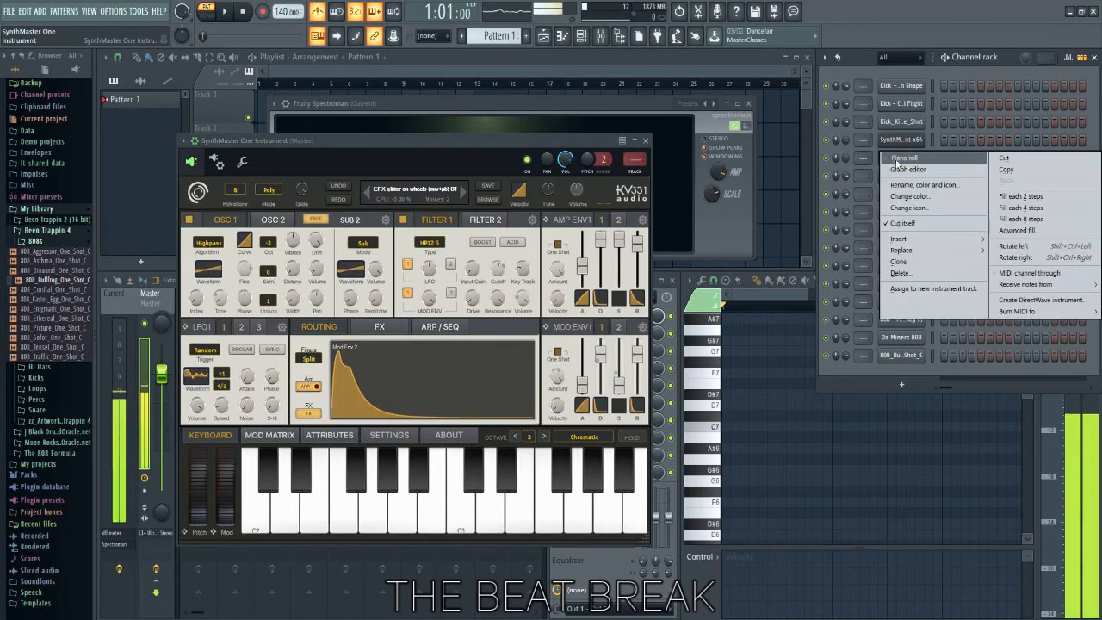
mouse_move(893, 256)
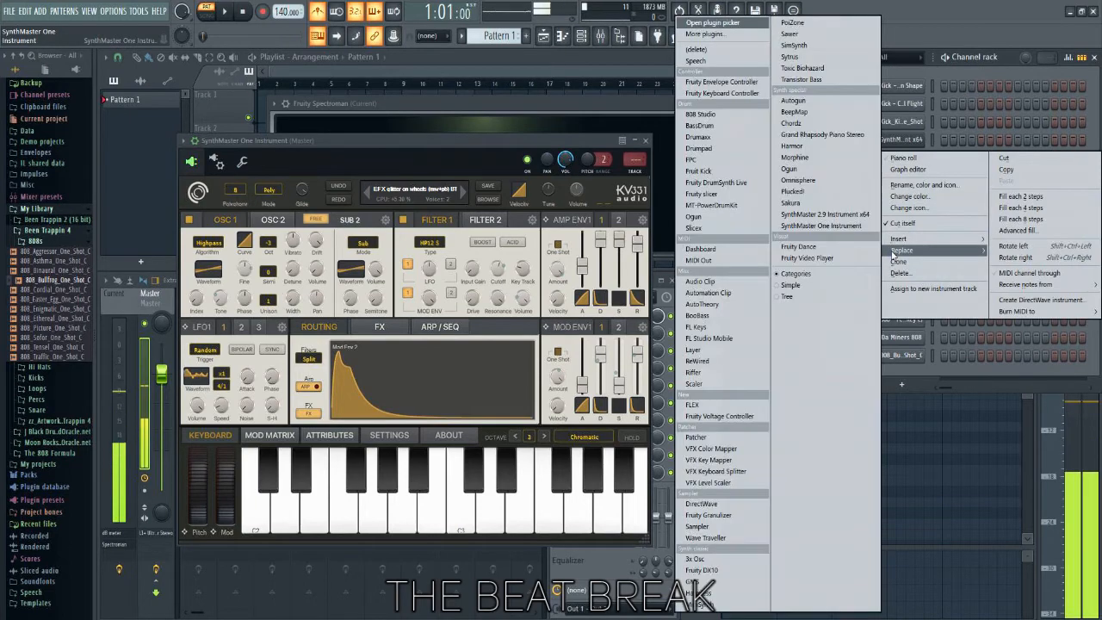
left_click(824, 226)
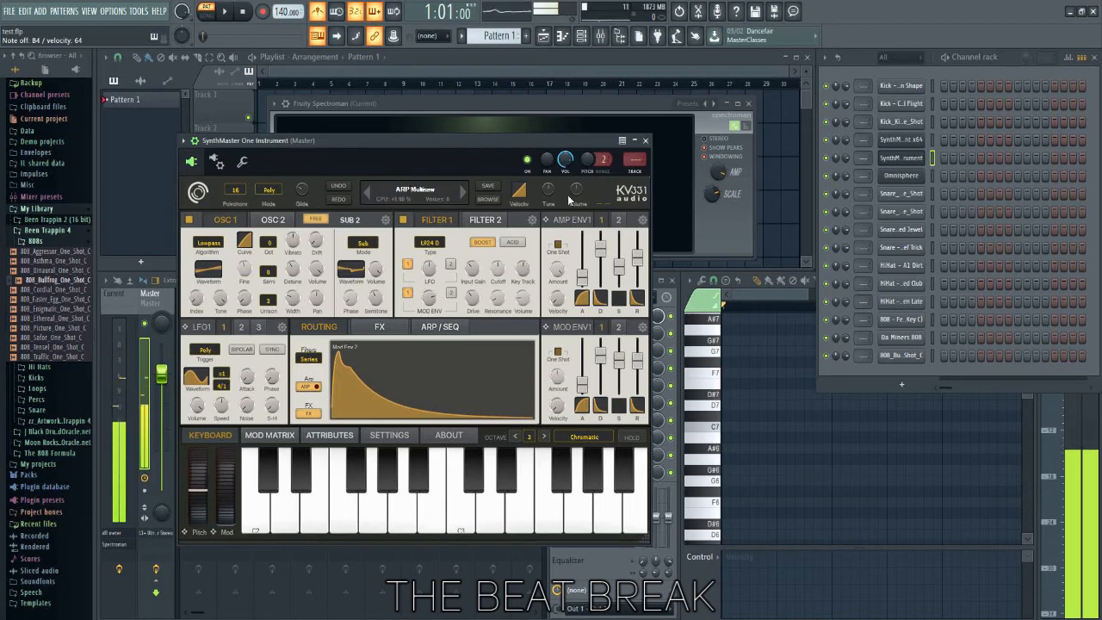
Audition the starred FX presets BAS Wobbler, EFX glitter on wheels, FX Apocalyptic Landscape XS and FX Bizarre Strings KS in the preset browser.
left_click(487, 199)
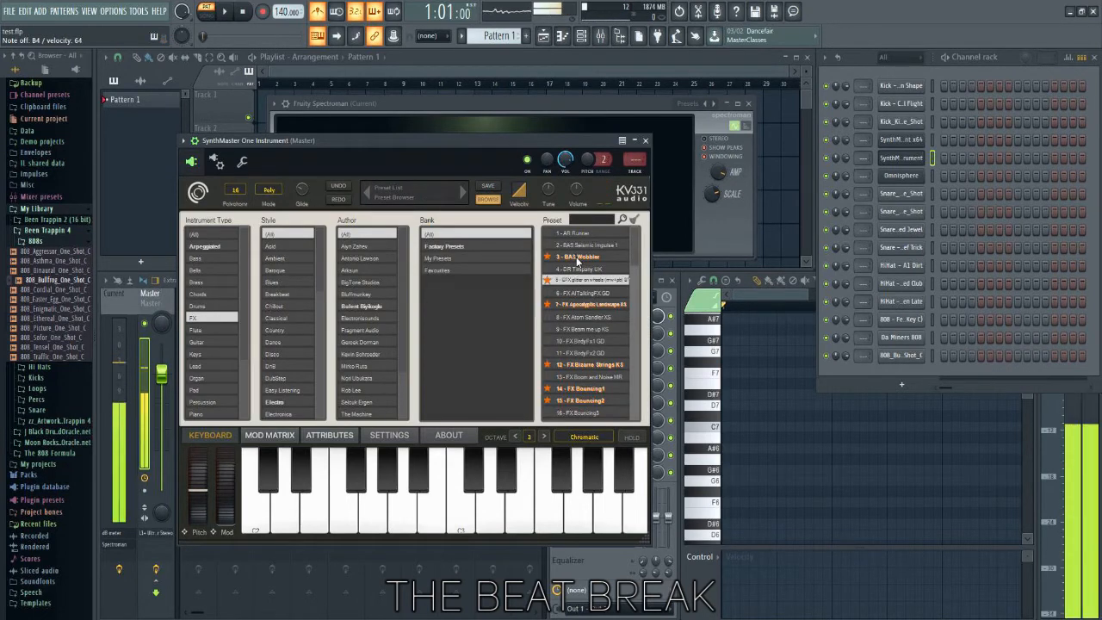
left_click(574, 257)
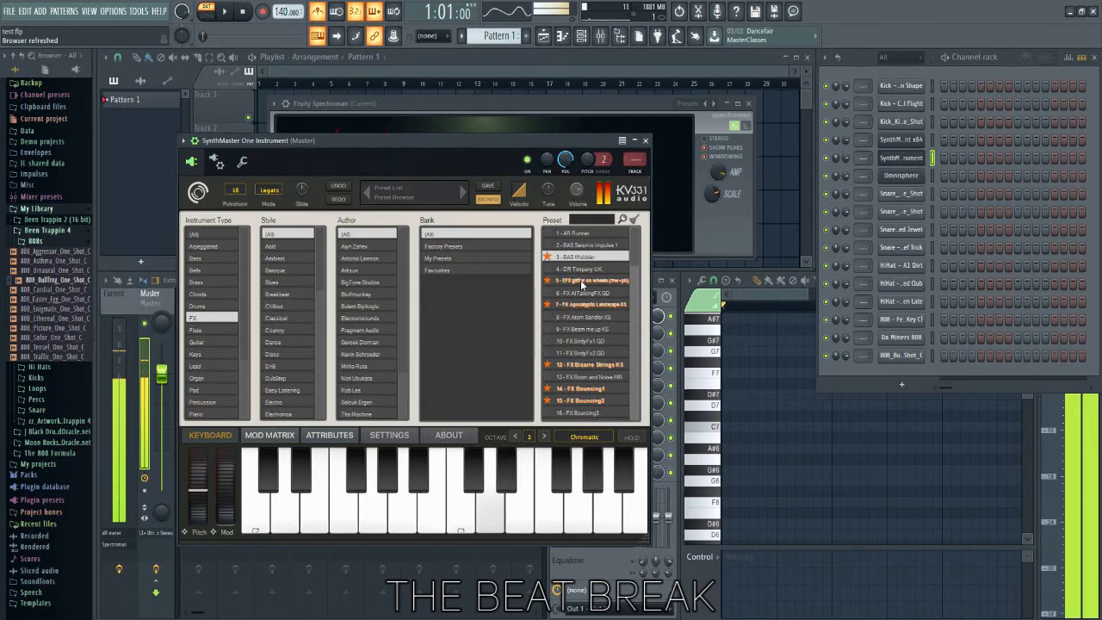
left_click(580, 280)
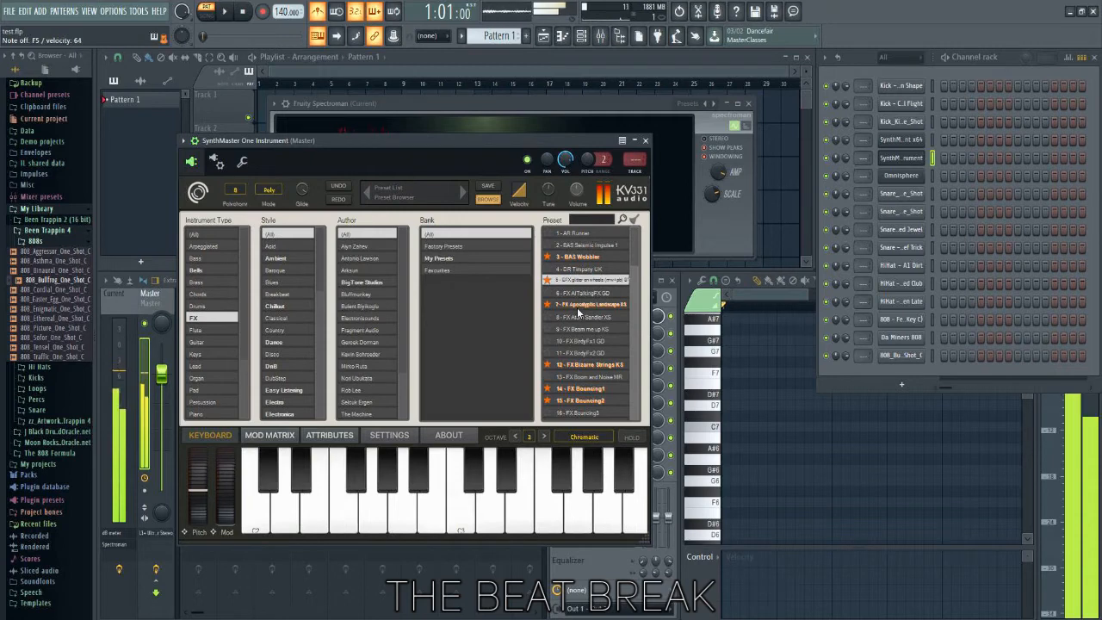
left_click(578, 306)
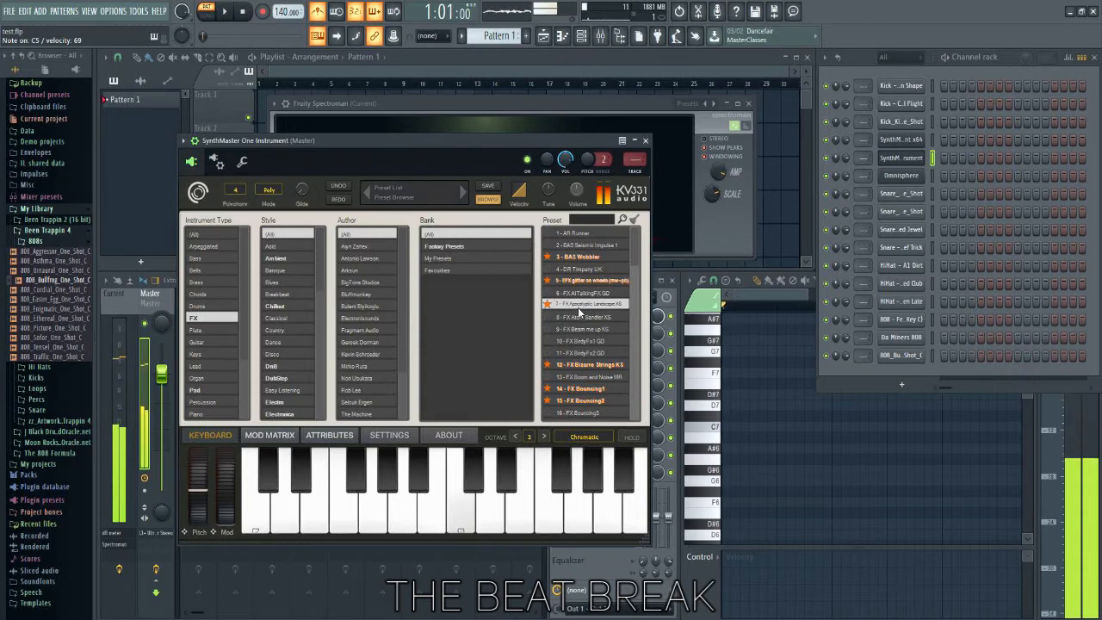
left_click(599, 365)
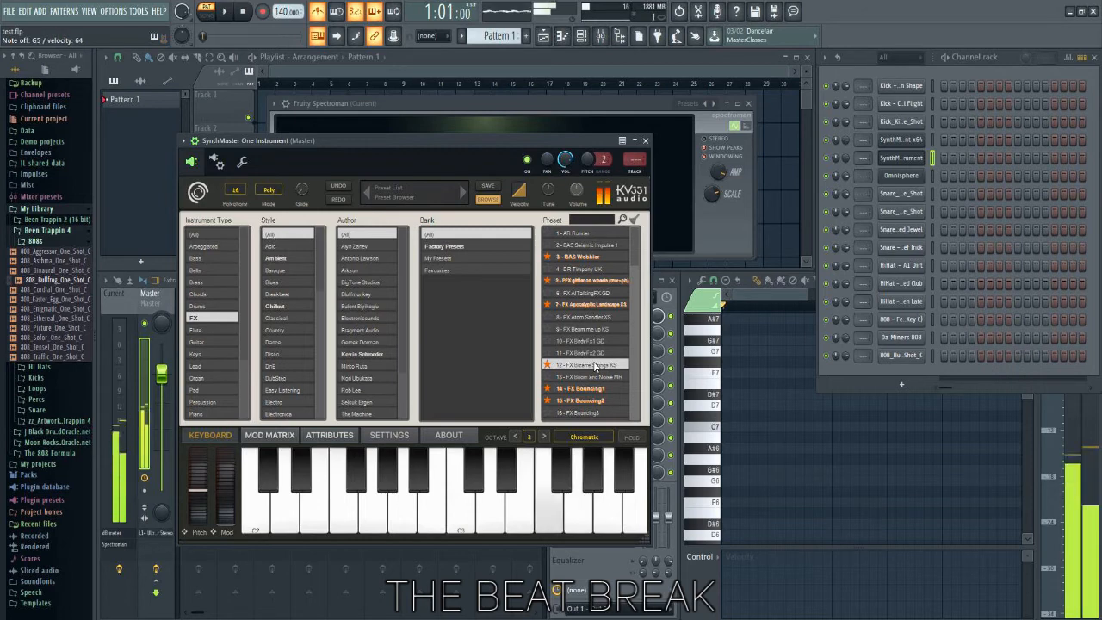
Filter the presets to Chords, audition starred ones from CHD 8 Bit Arp Chords XS through PAD Interstellar VS, and close SynthMaster One.
left_click(214, 292)
left_click(581, 233)
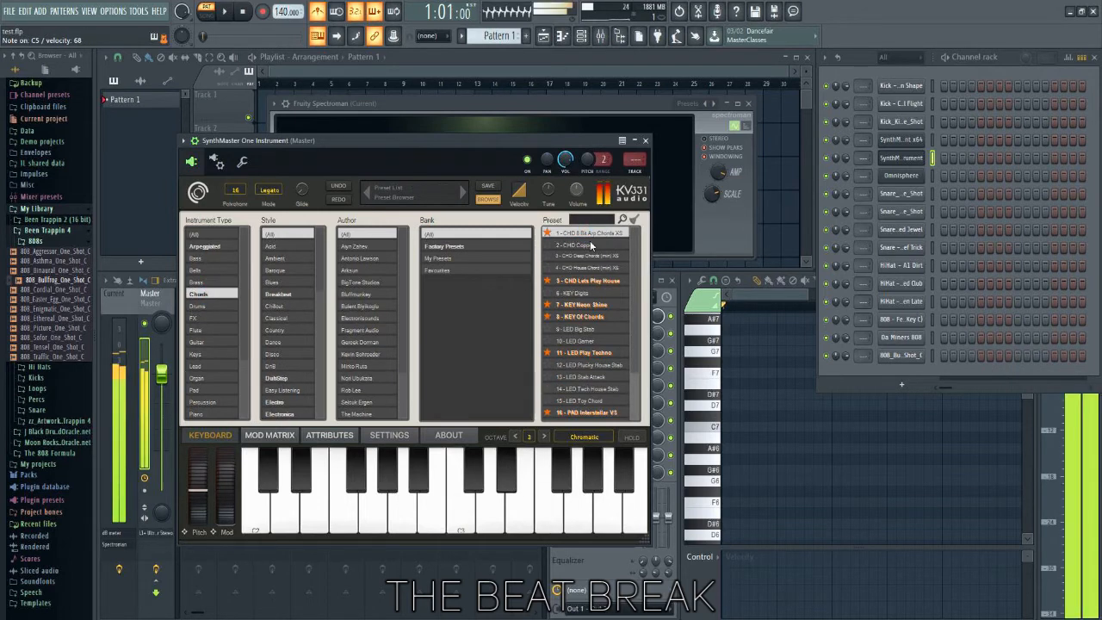
left_click(563, 282)
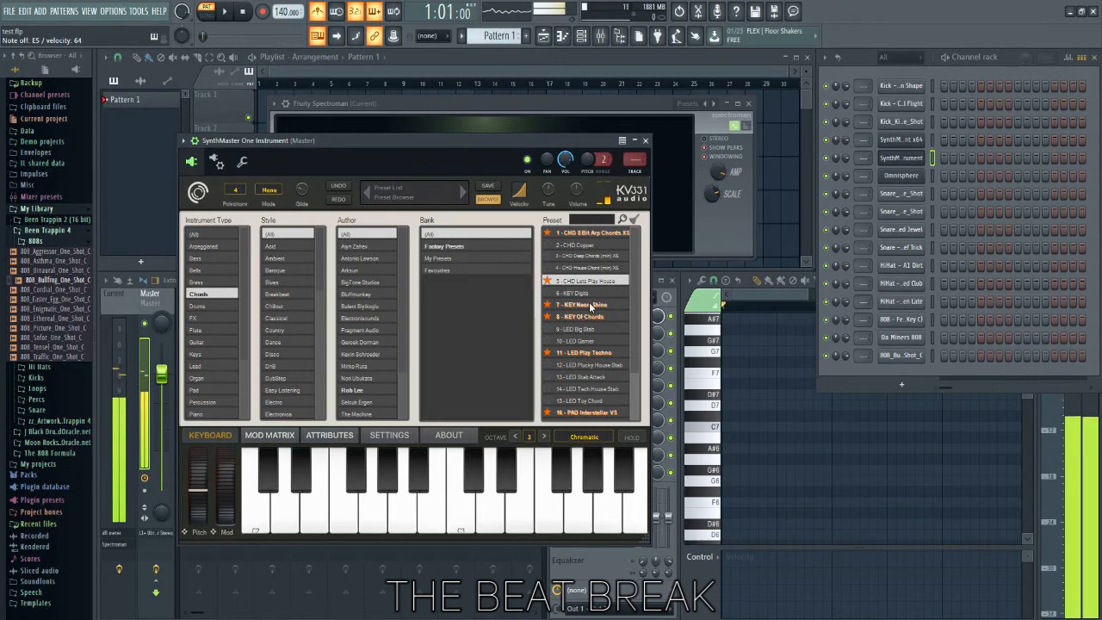
left_click(591, 305)
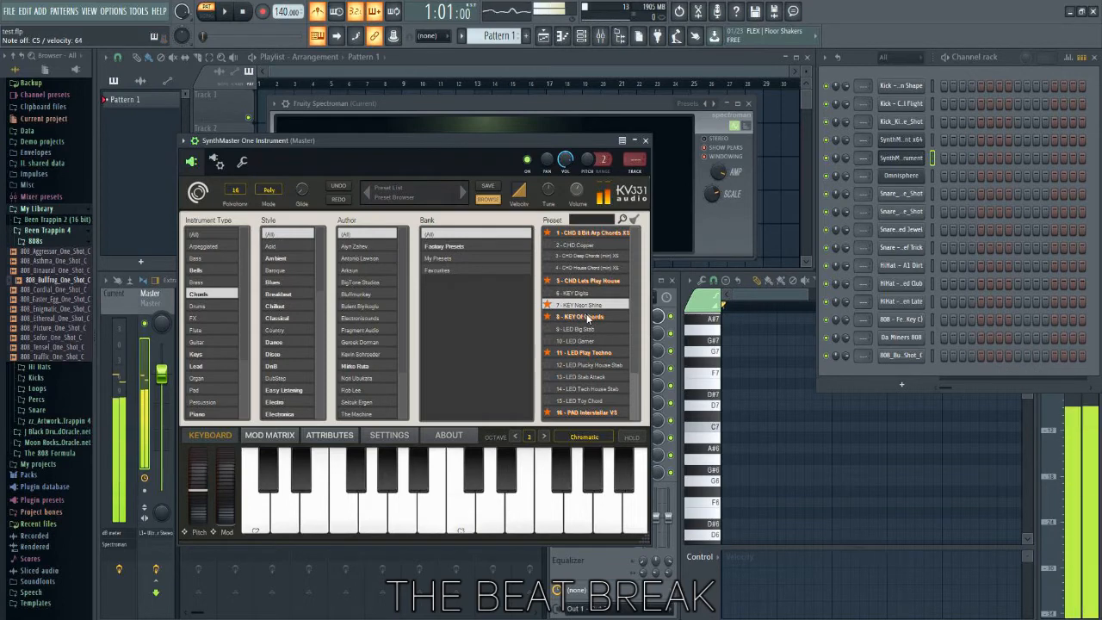
left_click(584, 317)
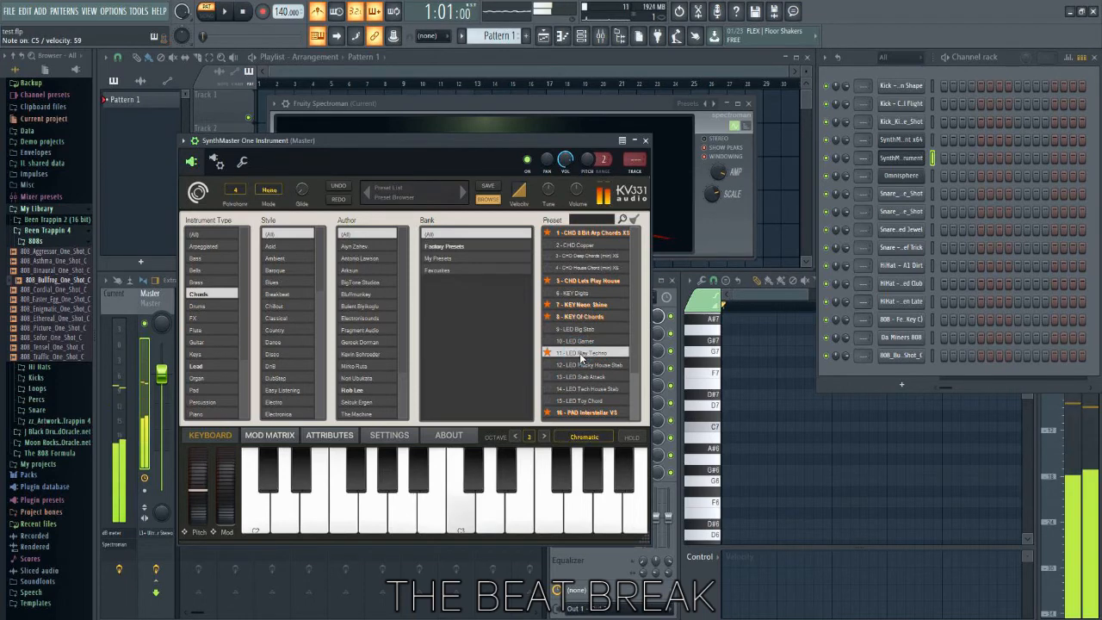
left_click(586, 414)
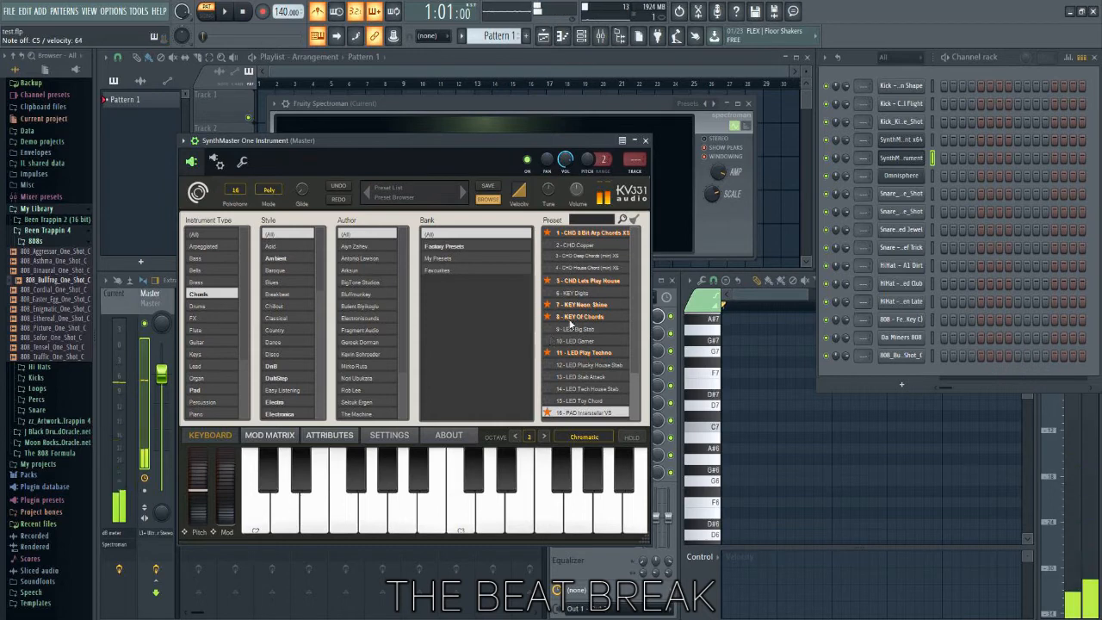
left_click(646, 142)
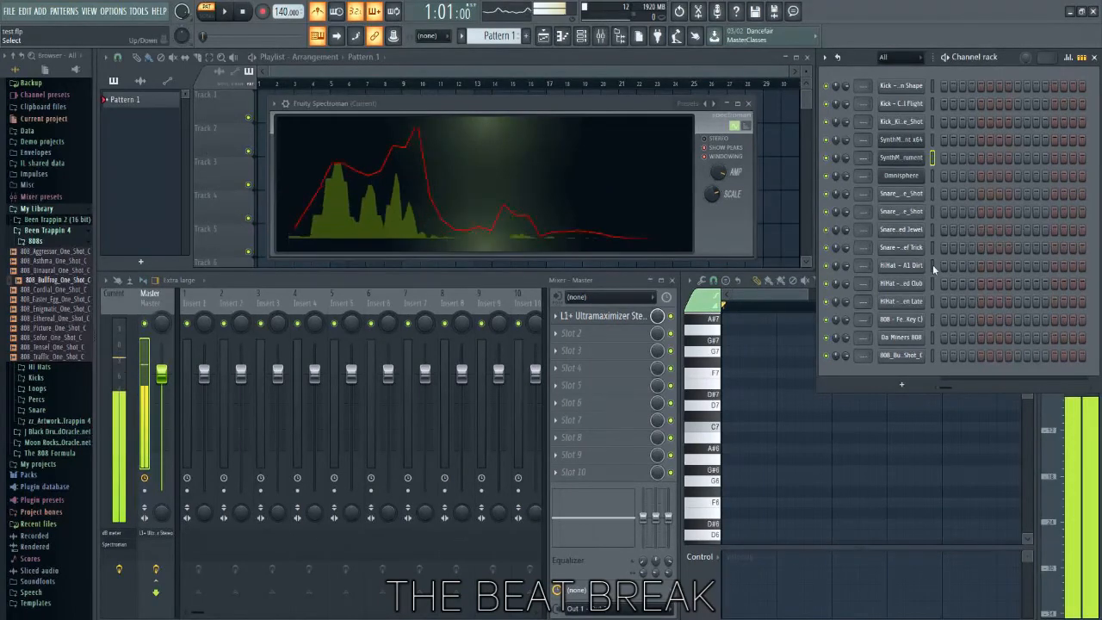
Preview the kick channels Clean Shape, Colorful Flight and Kick_Kindling_One_Shot in their sampler windows.
left_click(915, 87)
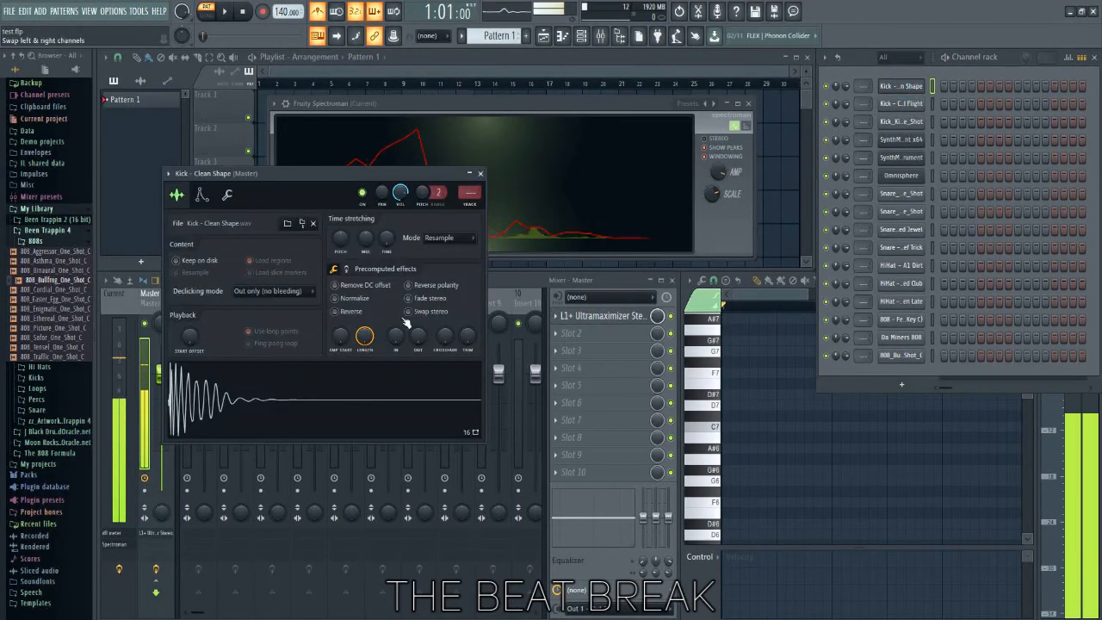
left_click(915, 103)
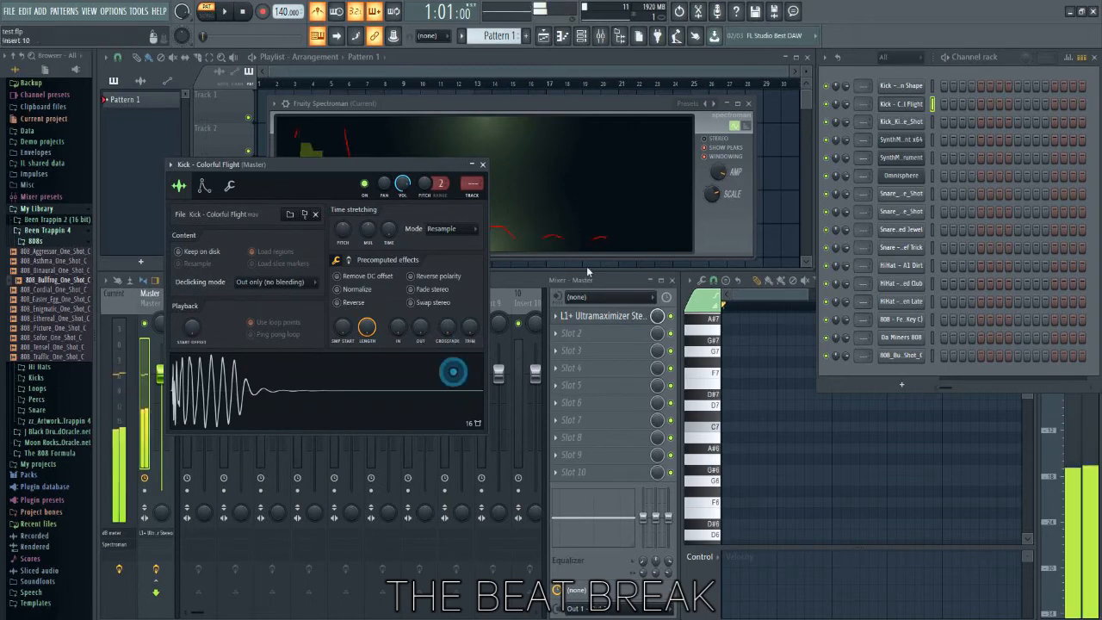
left_click(895, 122)
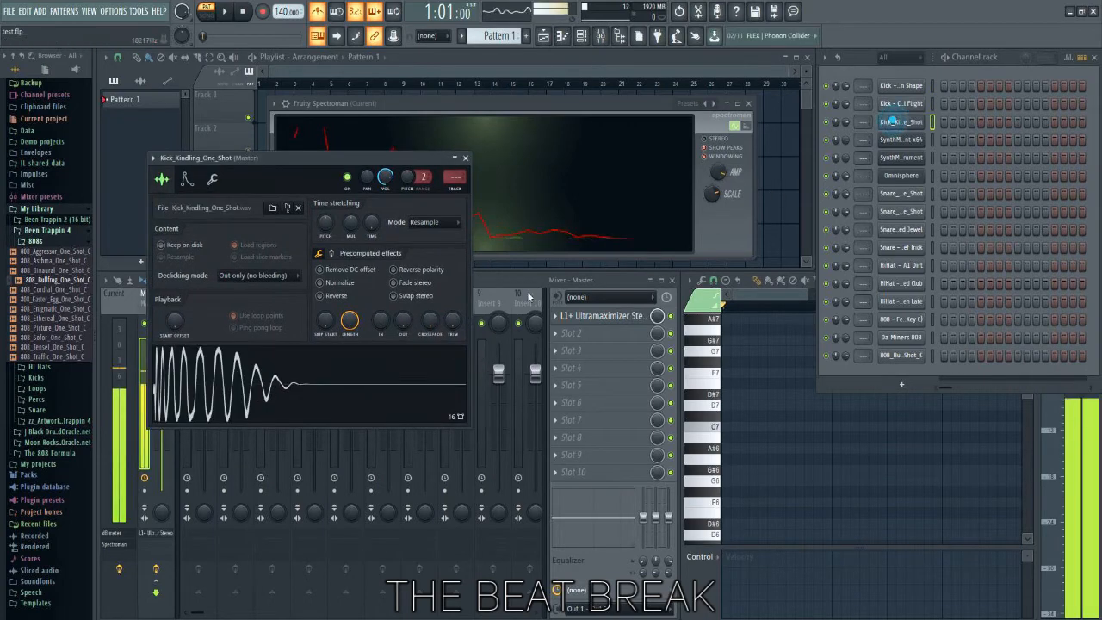
left_click(303, 390)
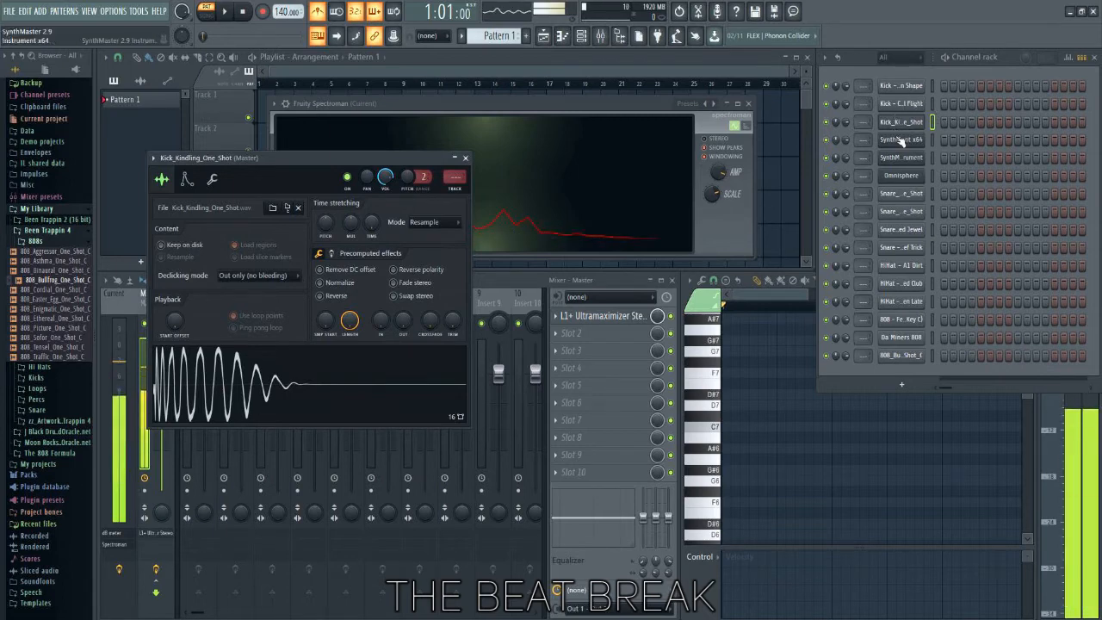
Preview the snare channels Snare_Acutish_One_Shot, Snare_Good One_One_Shot, Abandoned Jewel and Brief Trick, and close the sampler window.
left_click(900, 194)
left_click(374, 403)
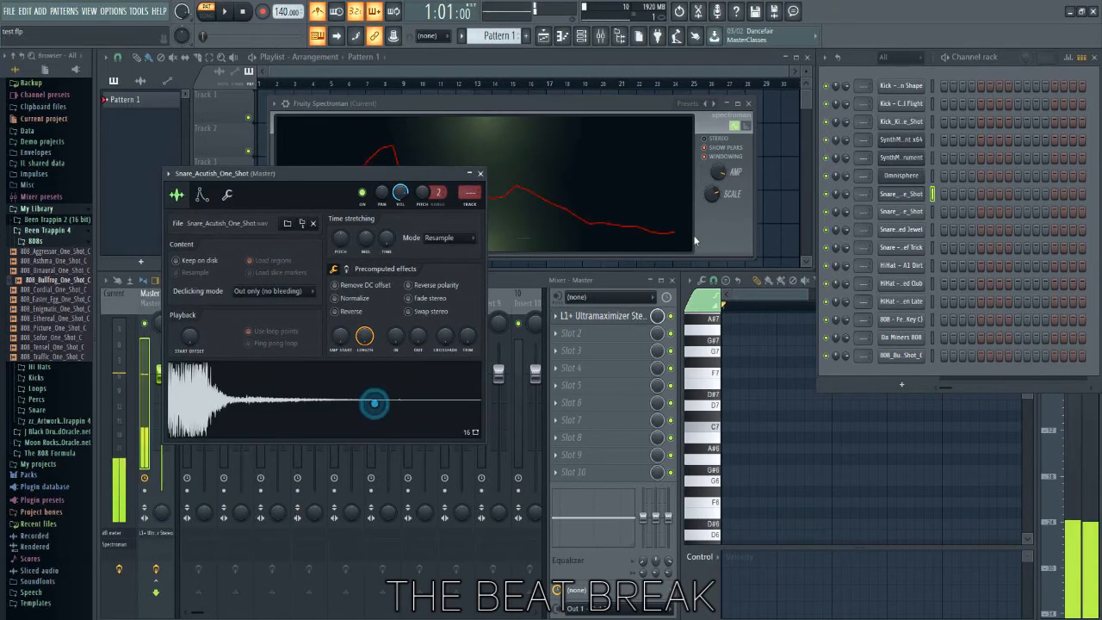
left_click(900, 211)
left_click(431, 433)
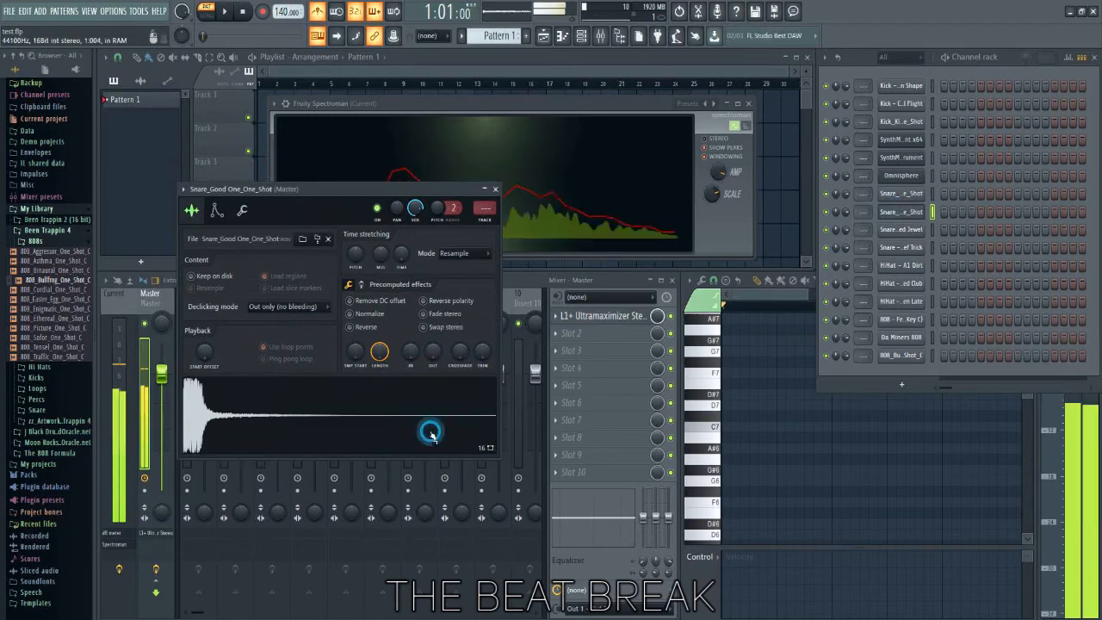
left_click(911, 233)
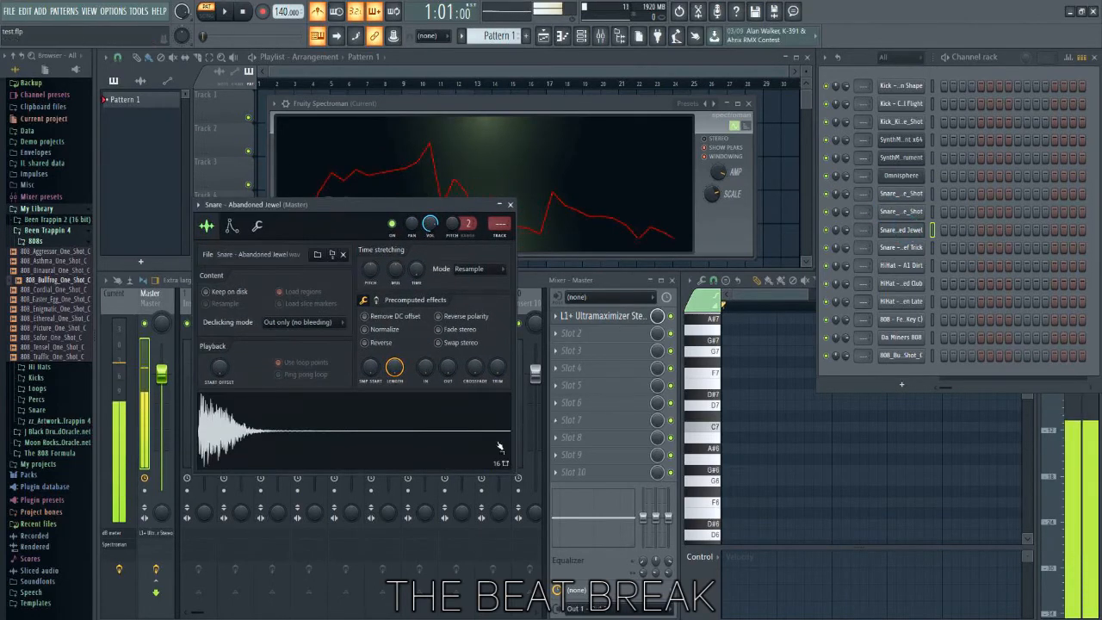
left_click(417, 435)
left_click(901, 248)
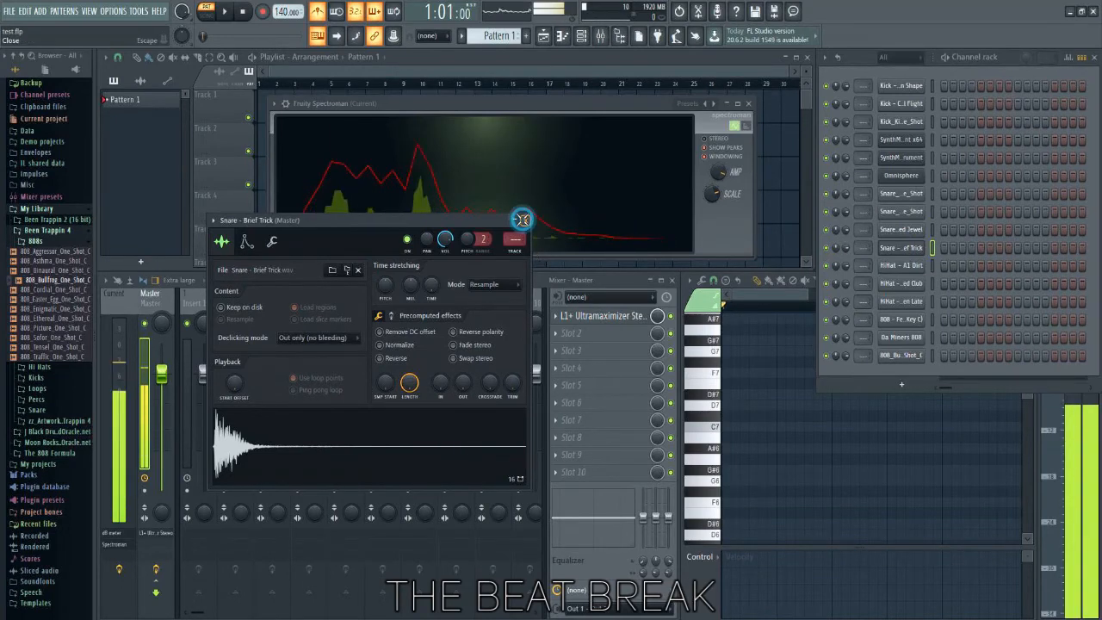
left_click(525, 221)
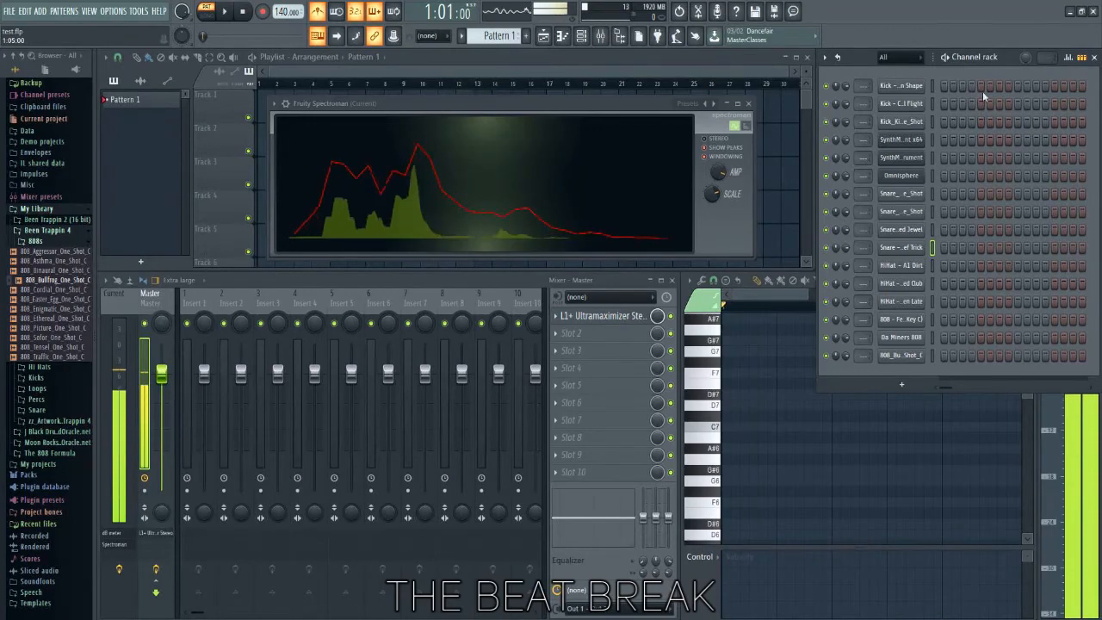
Program Pattern 1 with the Clean Shape kick on step 1, Good One snare on step 9 and A1 Dirt hi-hat every 2 steps, and play it.
left_click(945, 86)
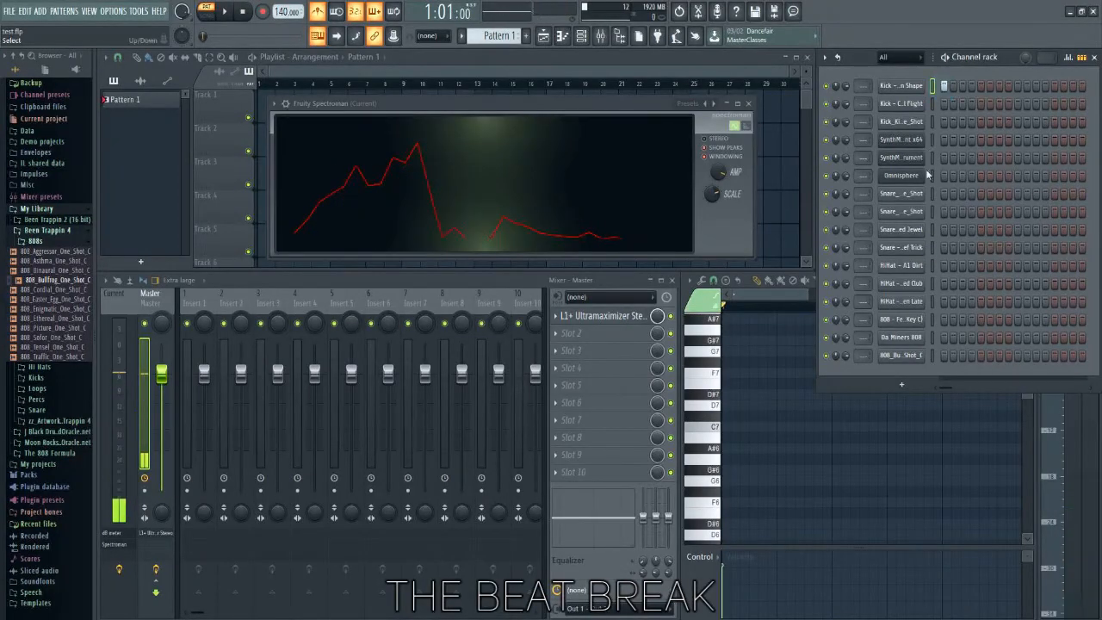
left_click(1019, 212)
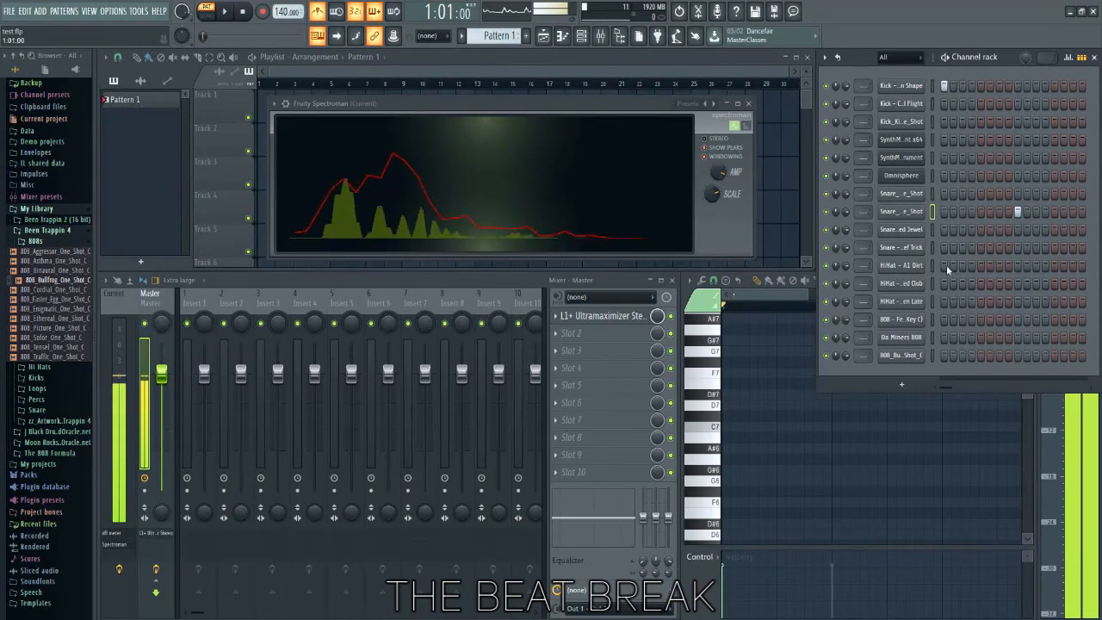
right_click(902, 265)
left_click(1006, 305)
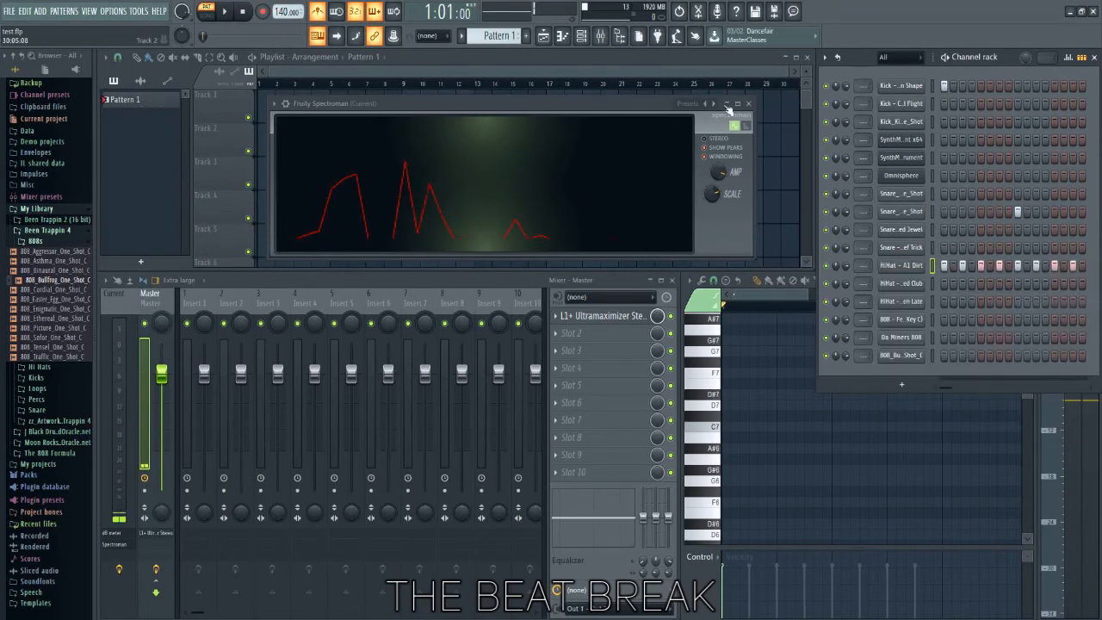
key("space")
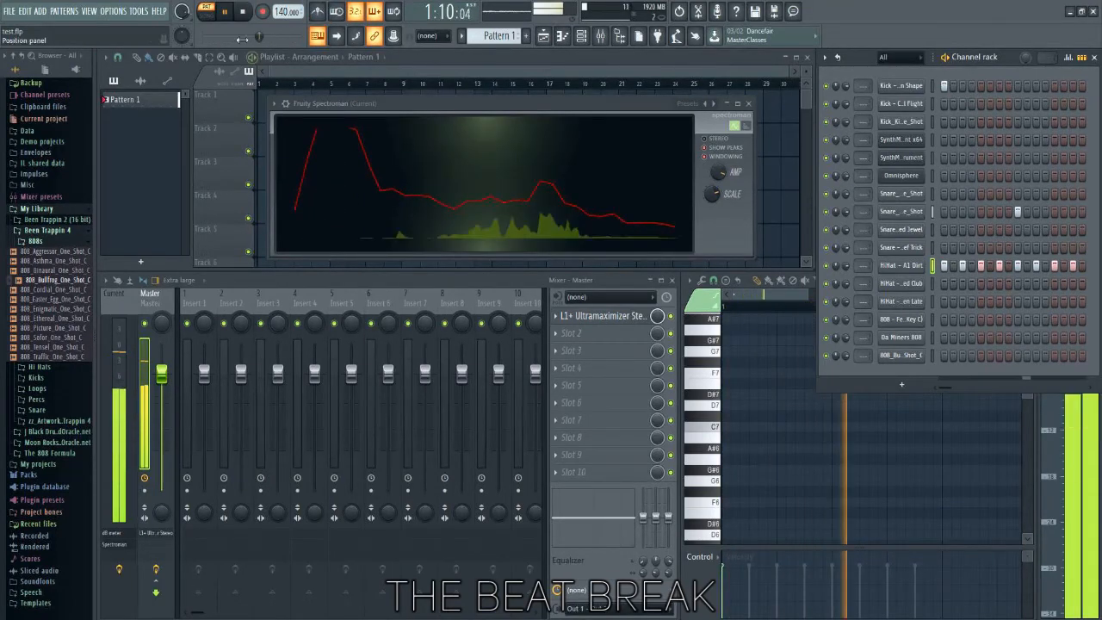
Stop playback and cut the programmed steps from the Clean Shape kick, Good One snare and A1 Dirt hi-hat channels.
left_click(251, 12)
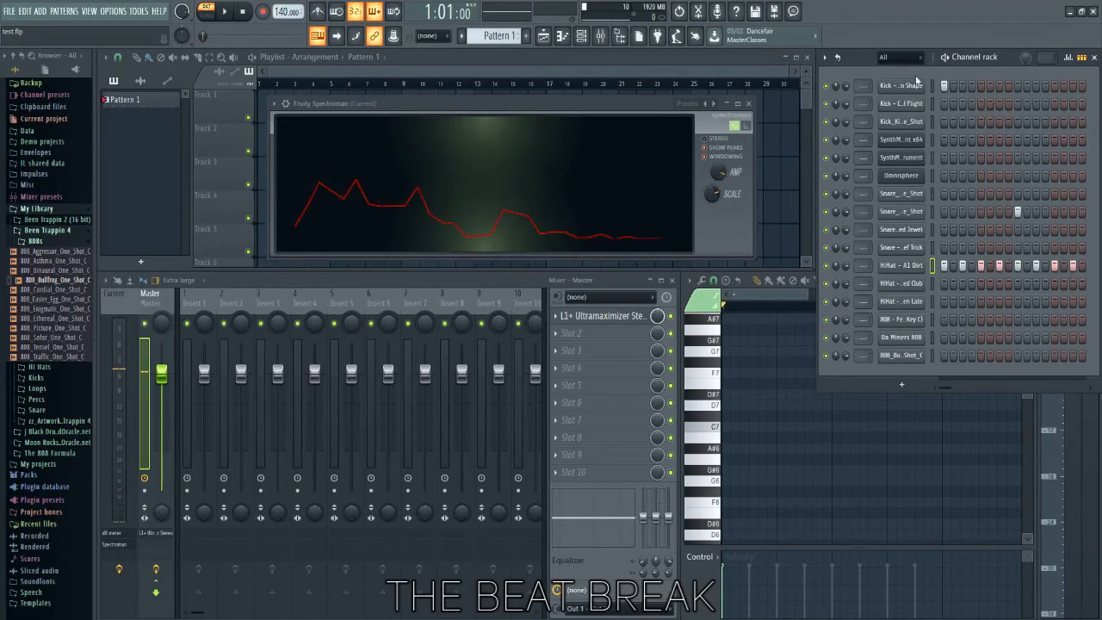
right_click(884, 83)
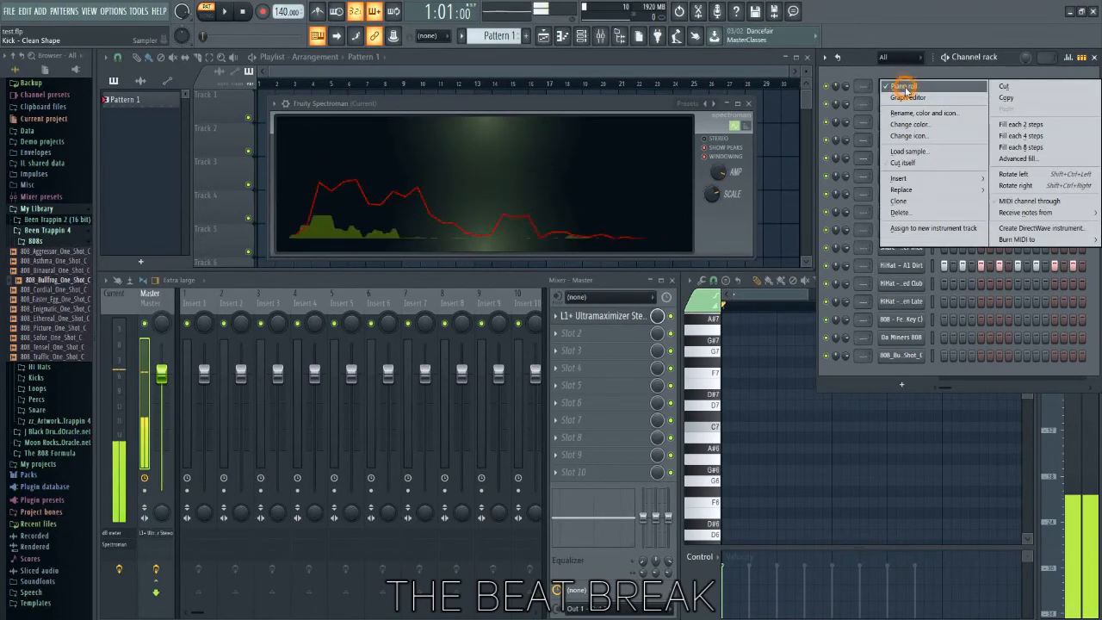
left_click(1020, 87)
right_click(901, 216)
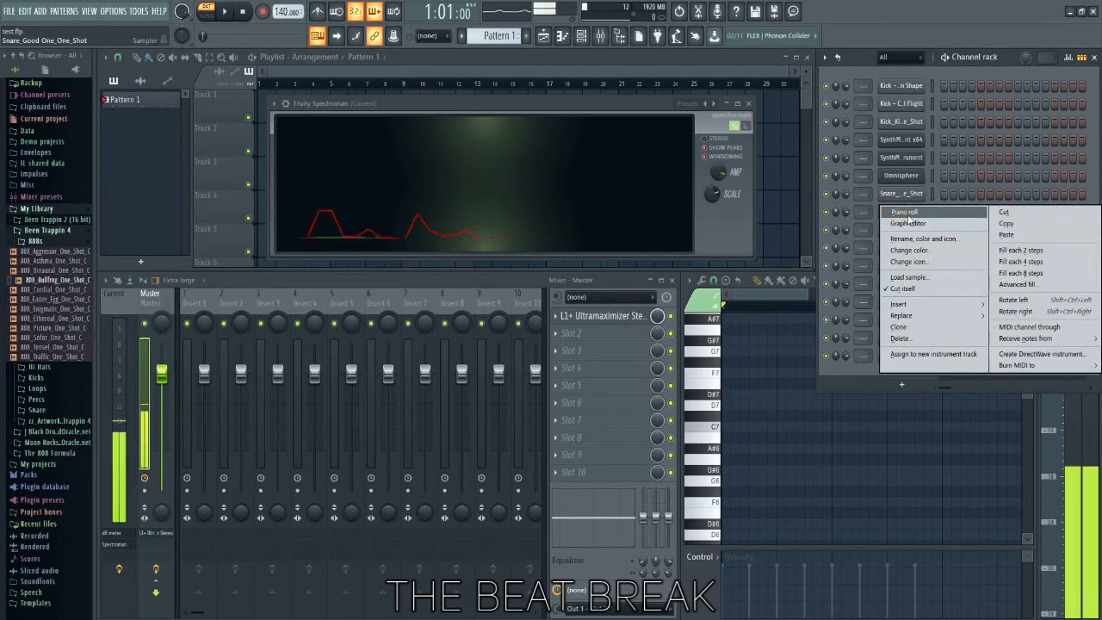
left_click(1001, 215)
right_click(910, 267)
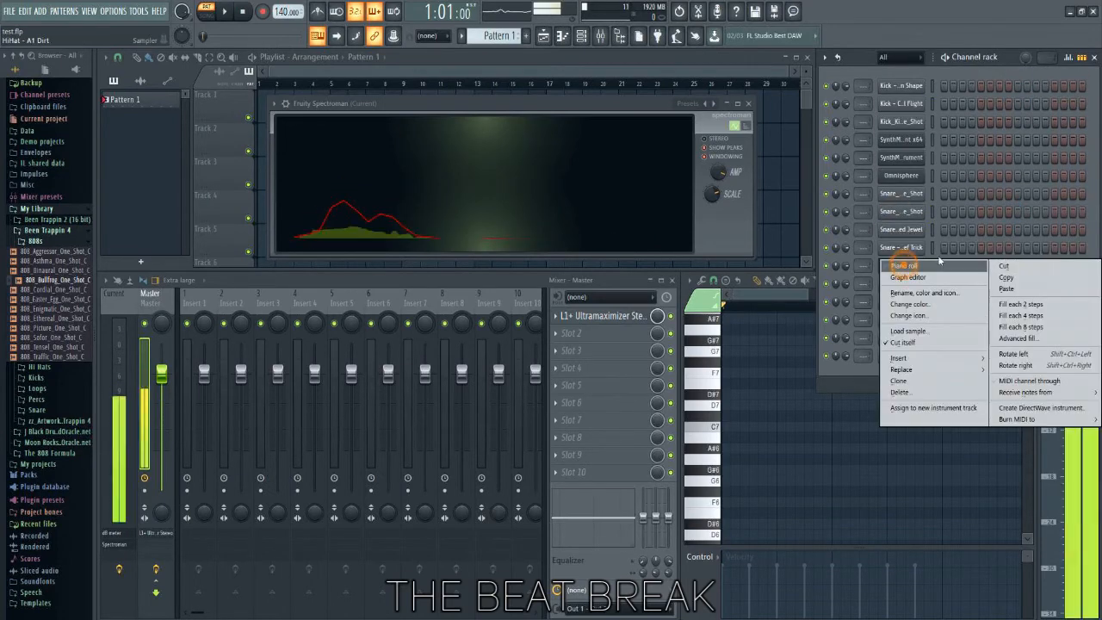
left_click(999, 268)
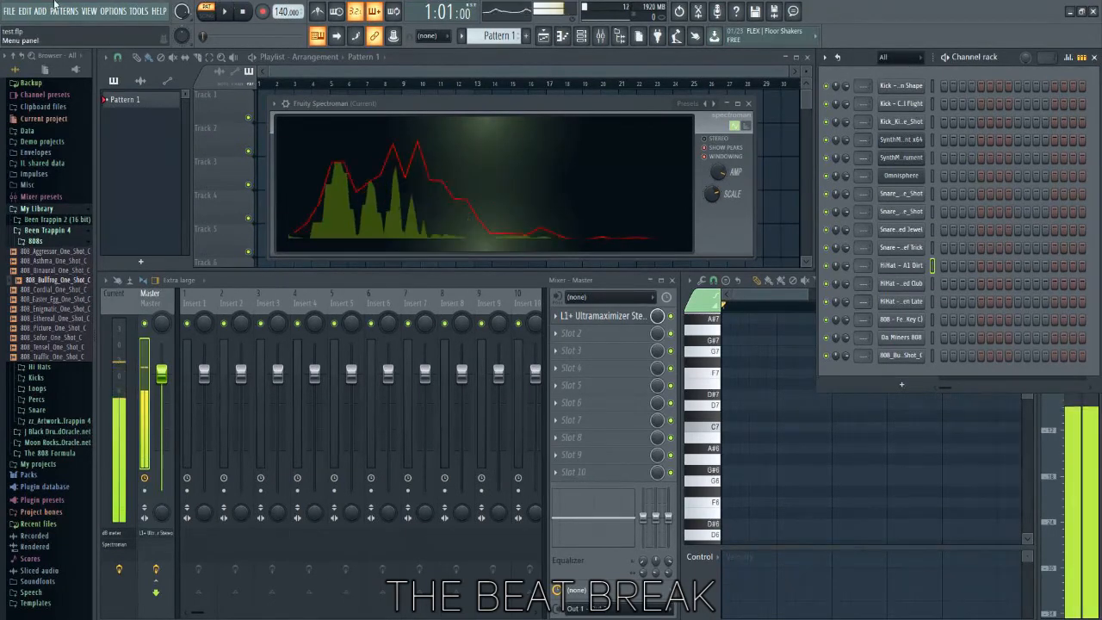
View the Templates folder inside Projects as a Save As location, and cancel without saving.
left_click(10, 11)
left_click(9, 12)
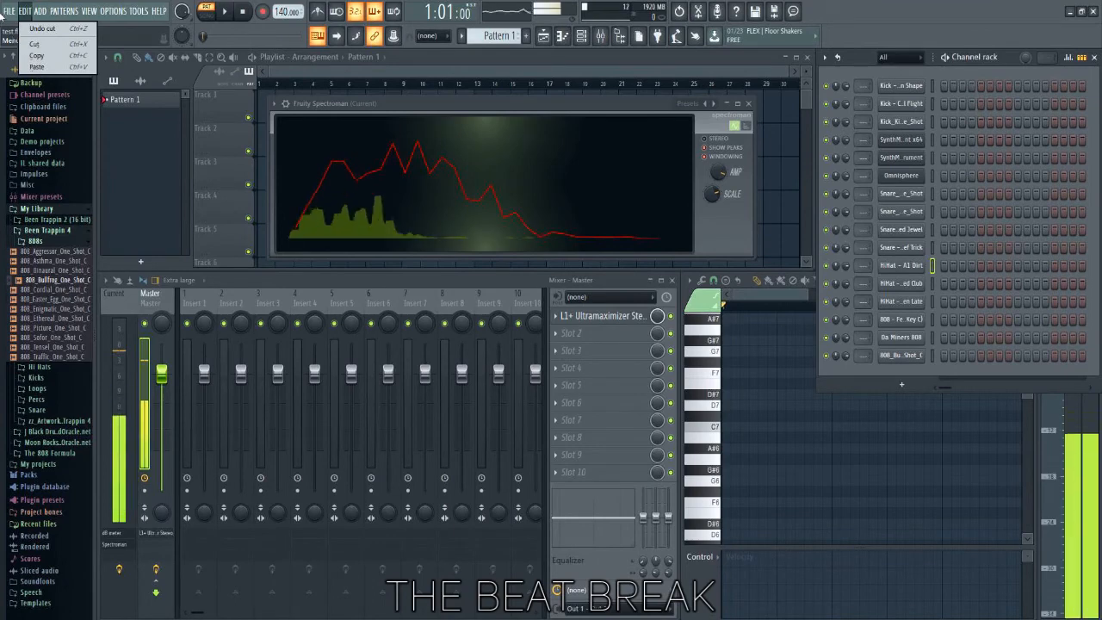
left_click(7, 12)
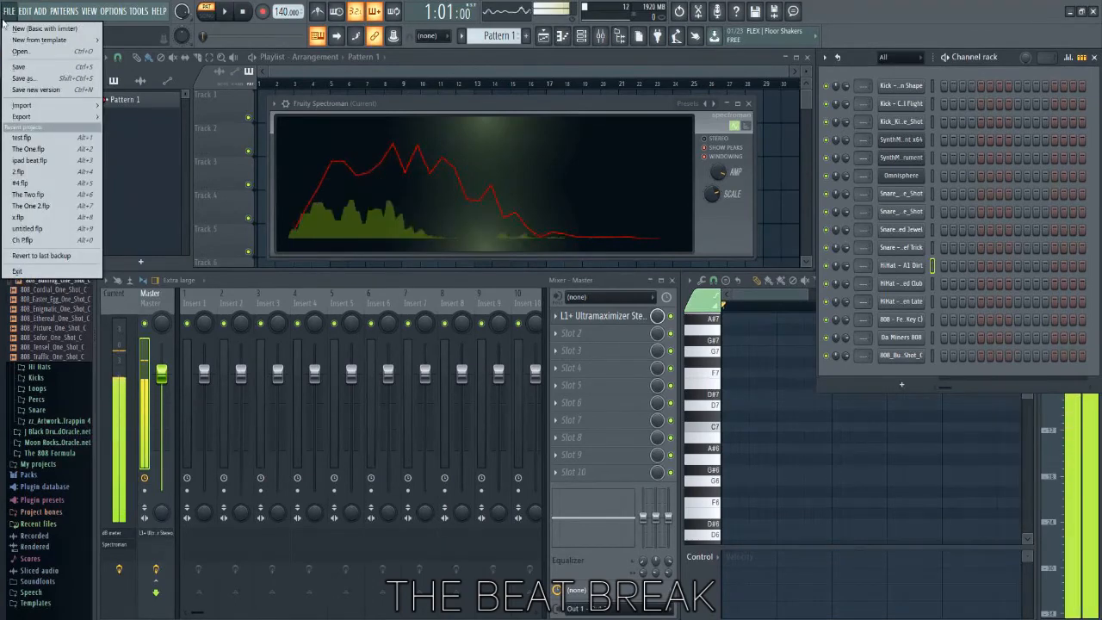
left_click(29, 78)
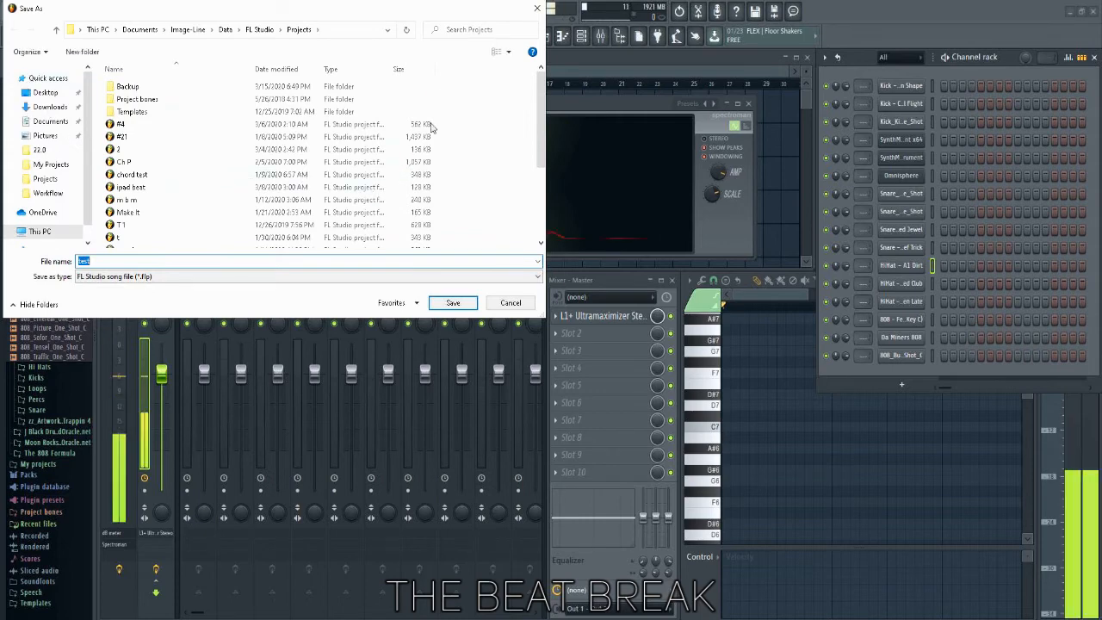
double_click(138, 116)
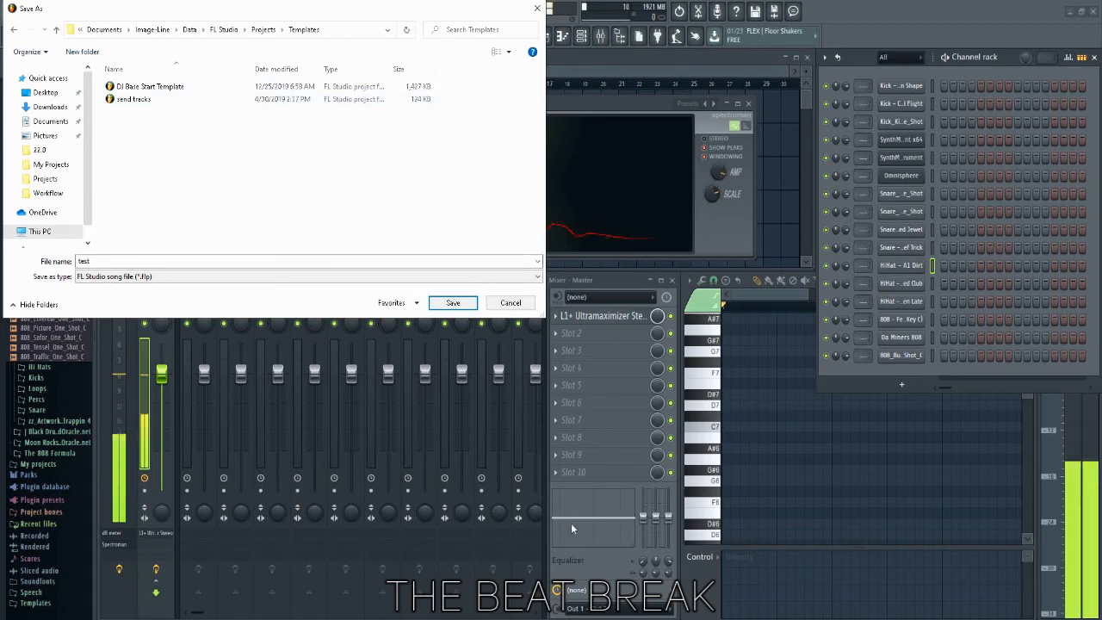
left_click(512, 303)
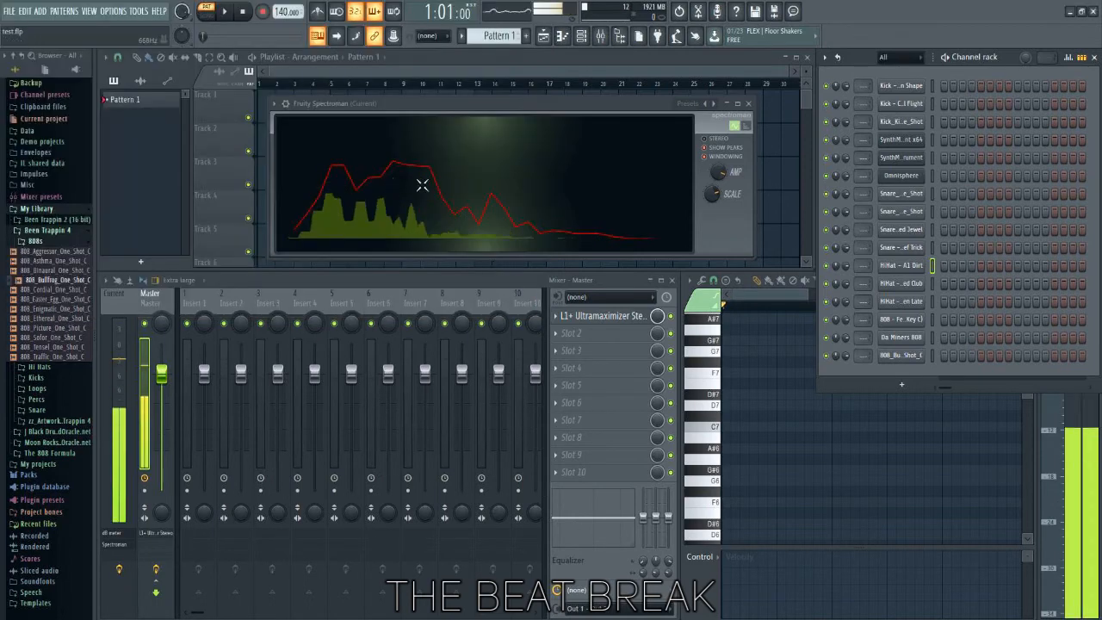
View the templates available for starting a new project, and close the list without choosing one.
left_click(10, 11)
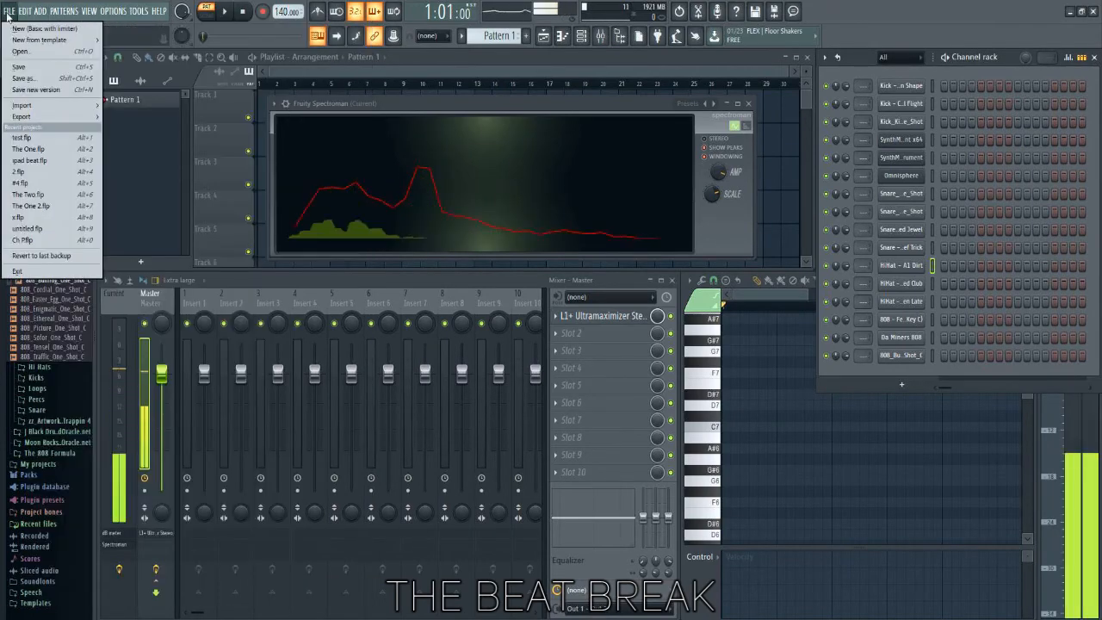
left_click(7, 13)
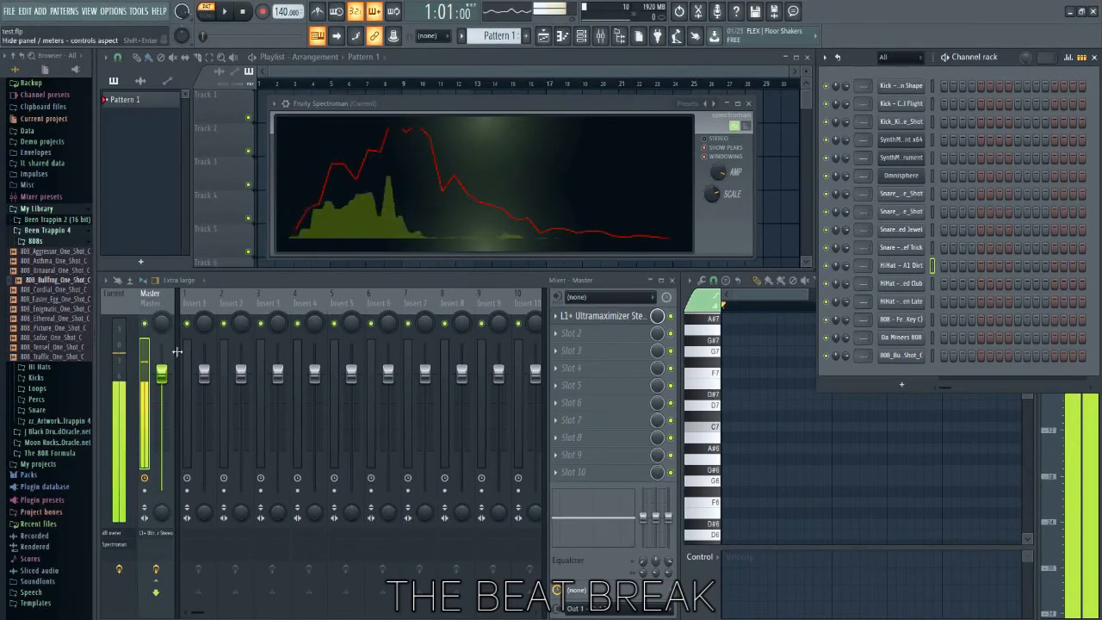
left_click(14, 12)
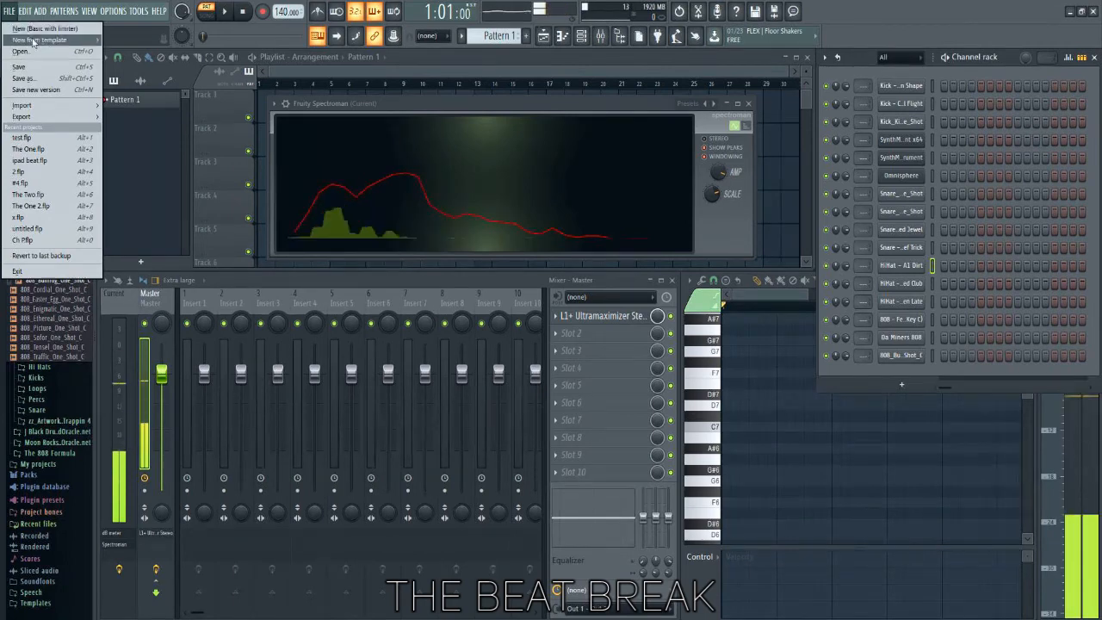
mouse_move(102, 39)
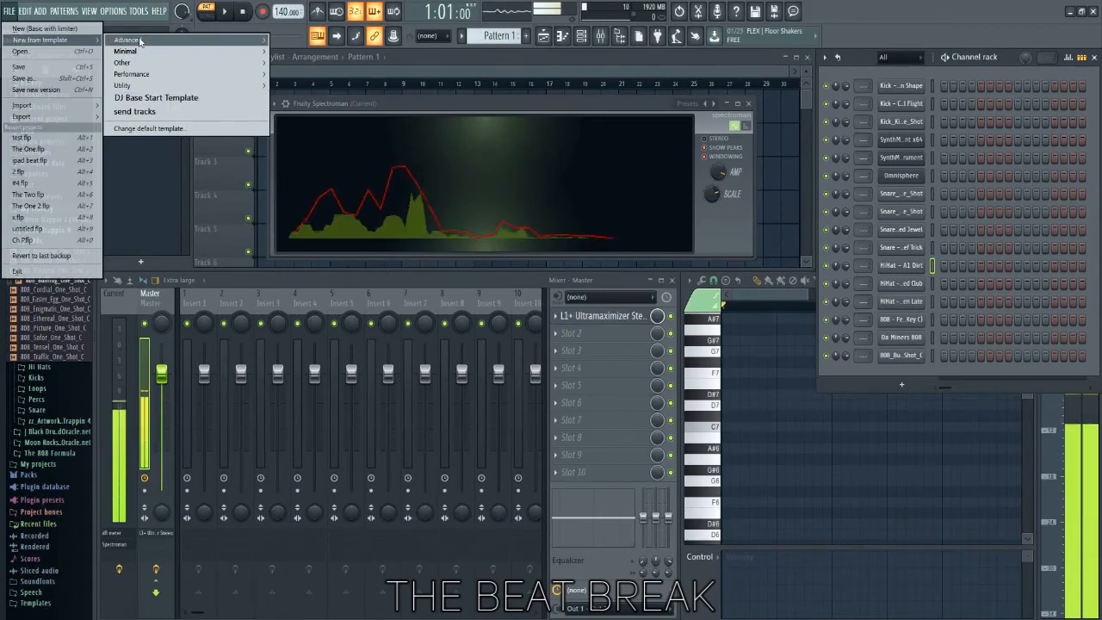
left_click(63, 11)
key("Escape")
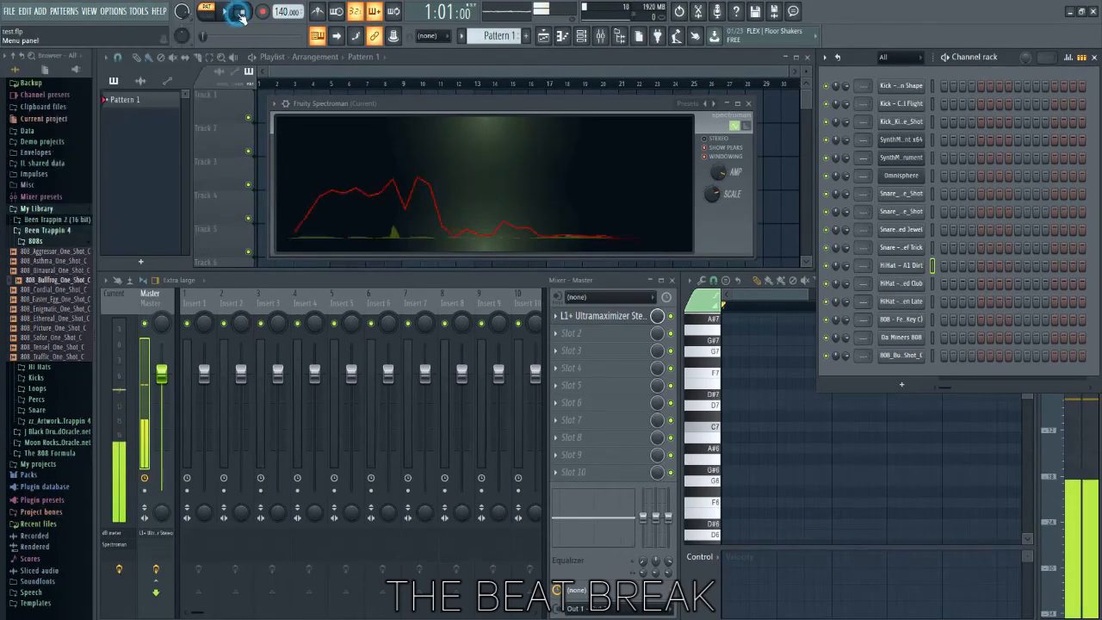
Preview the Clean Shape kick, Snare_Acutish_One_Shot, Club hi-hat and 808 Fearless Thump channels.
left_click(911, 88)
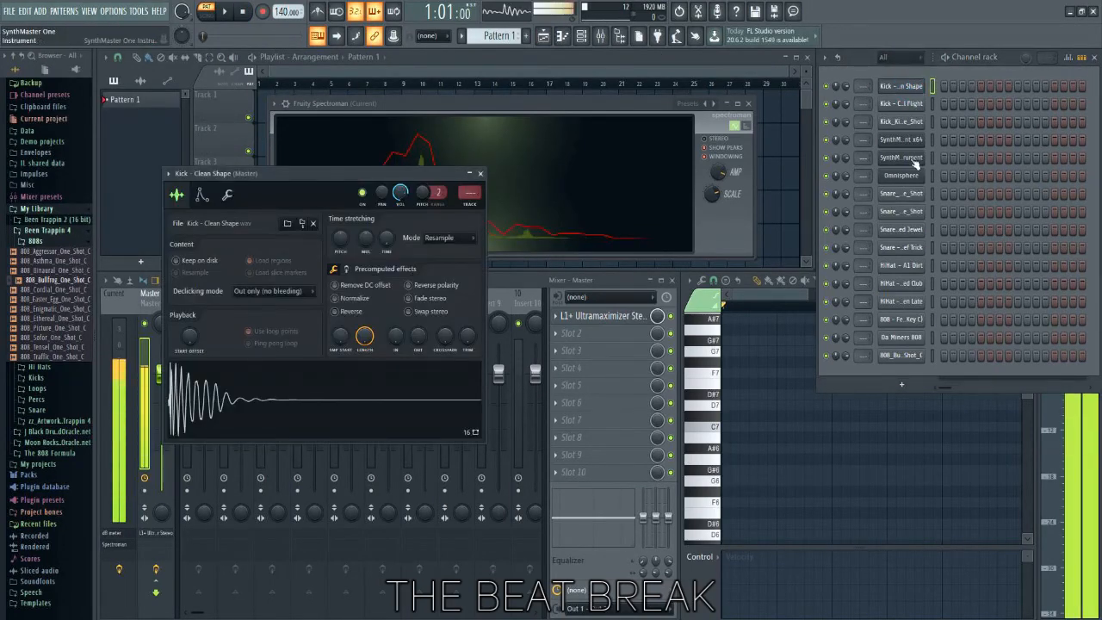
left_click(903, 197)
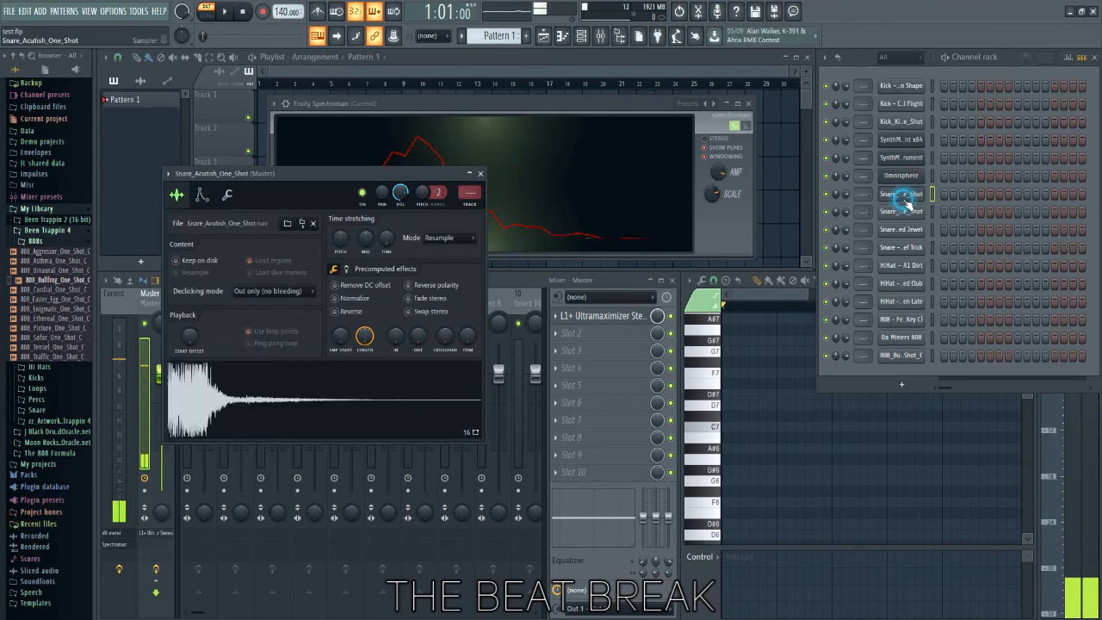
left_click(908, 284)
left_click(911, 320)
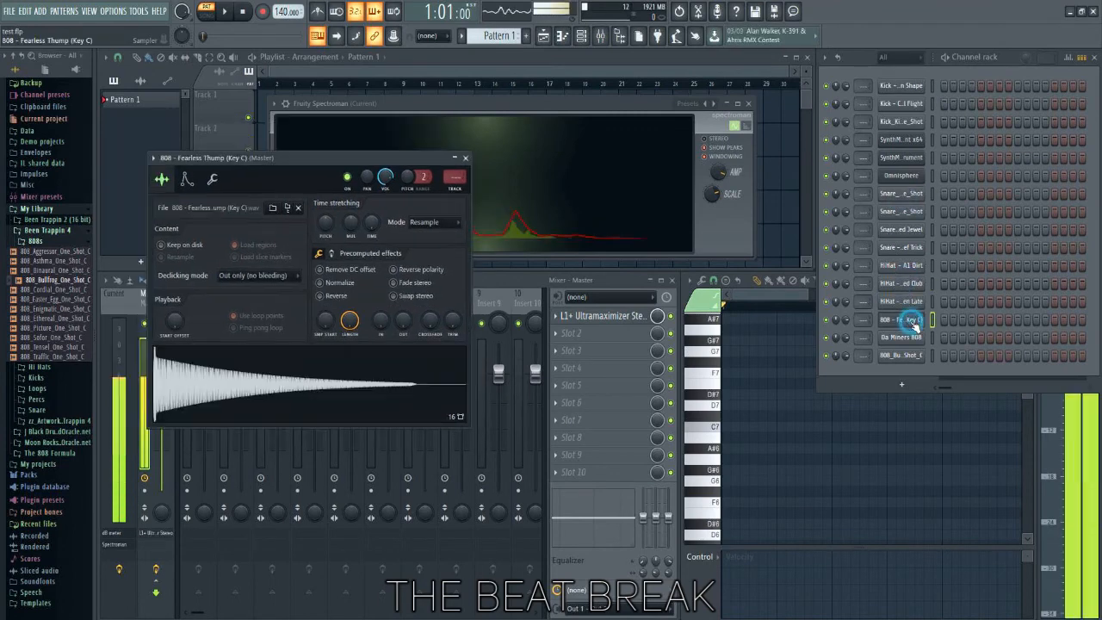
Open SynthMaster One, view the starred Chords presets in its preset browser, and close the plugin.
left_click(900, 160)
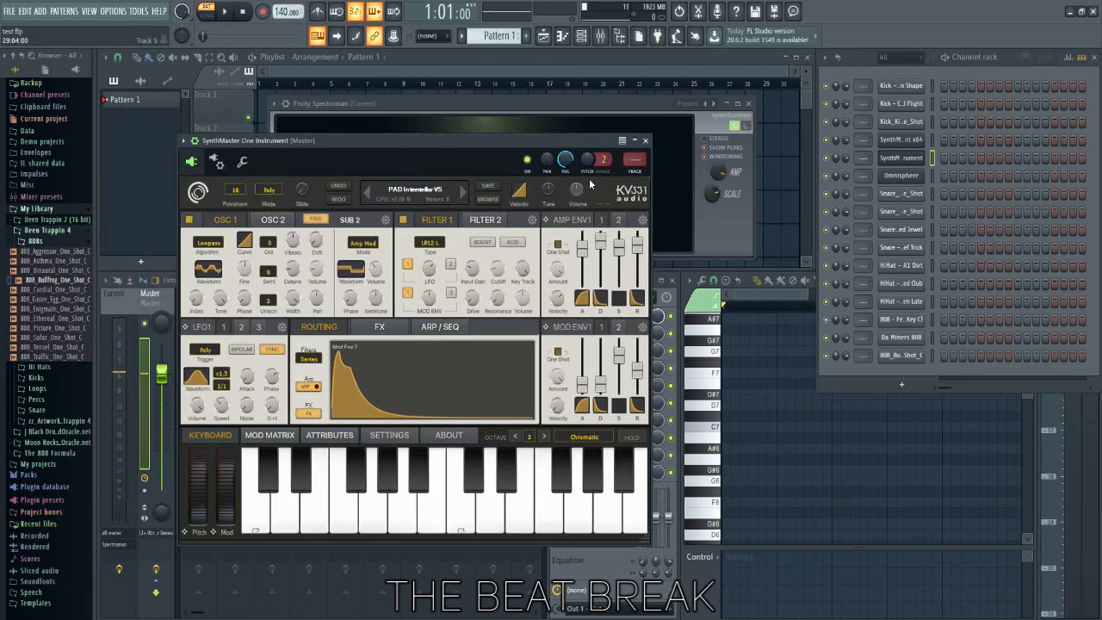
left_click(496, 199)
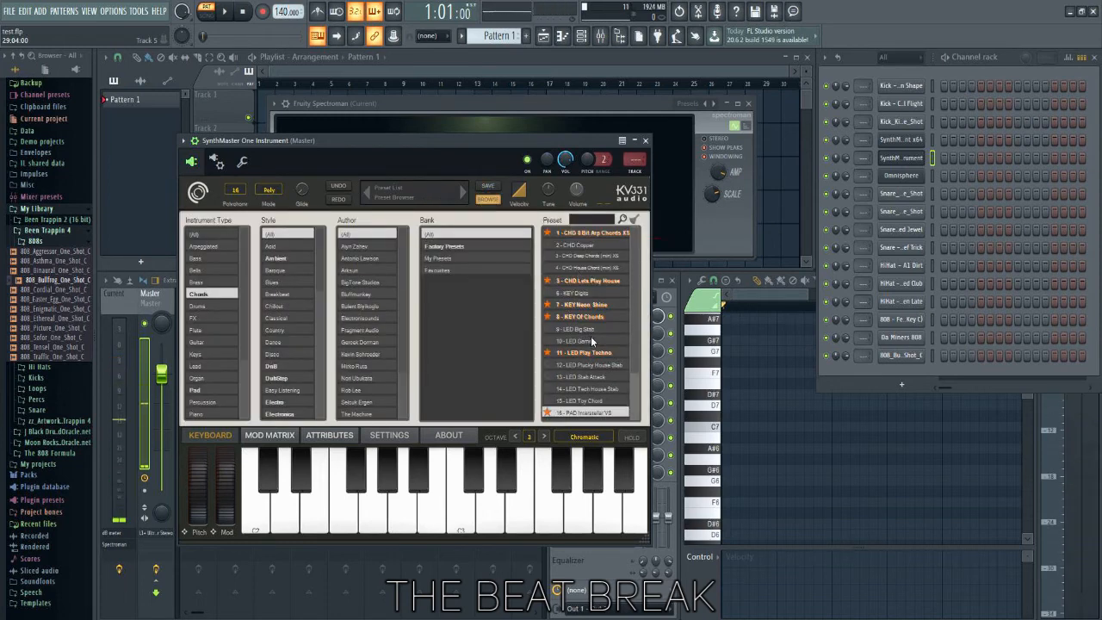
left_click(645, 139)
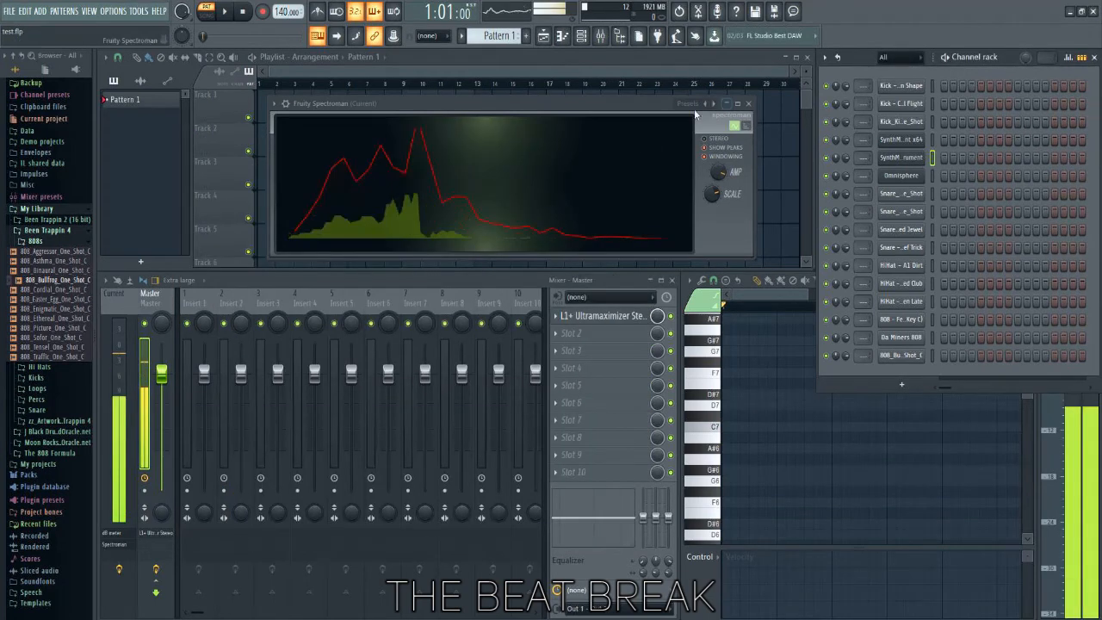